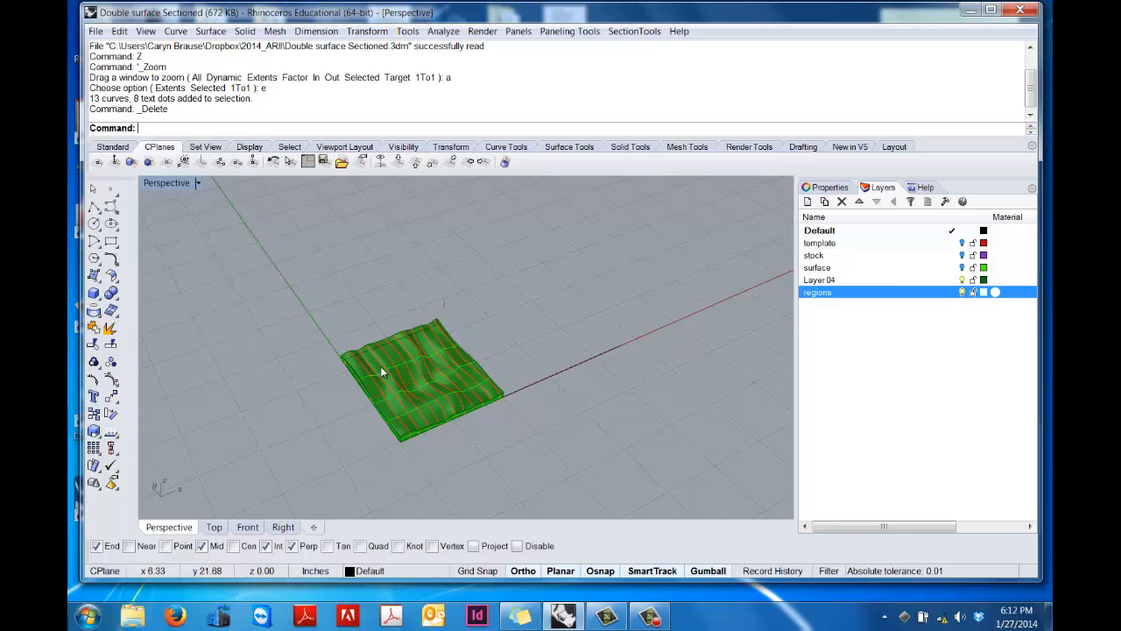
{"action": "left_click", "coordinate": [637, 31]}
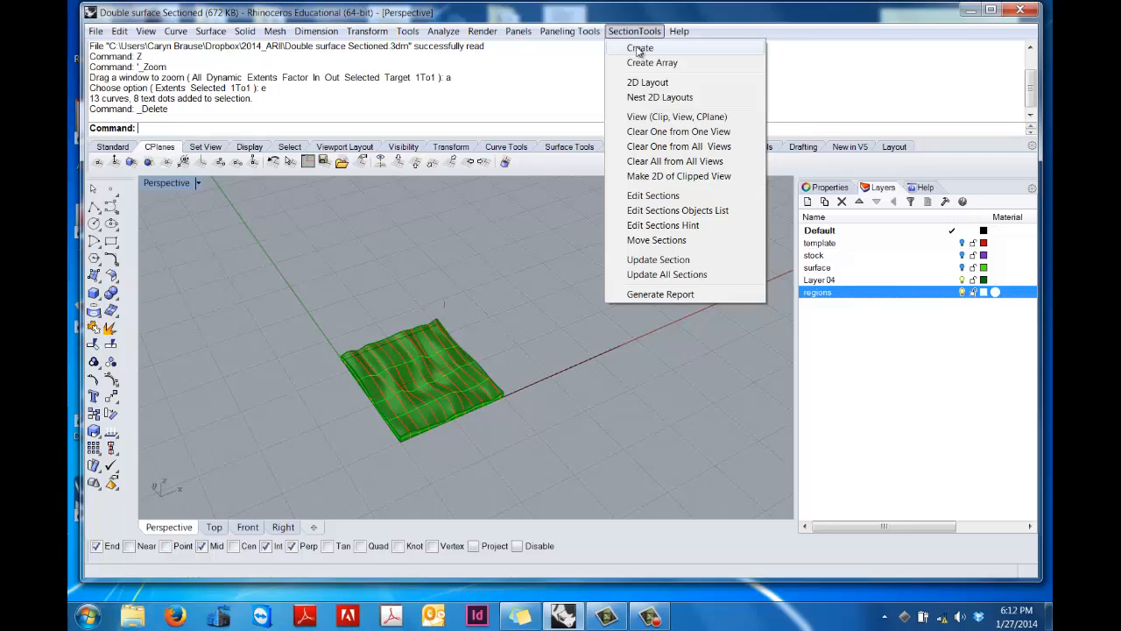
{"action": "left_click", "coordinate": [638, 49]}
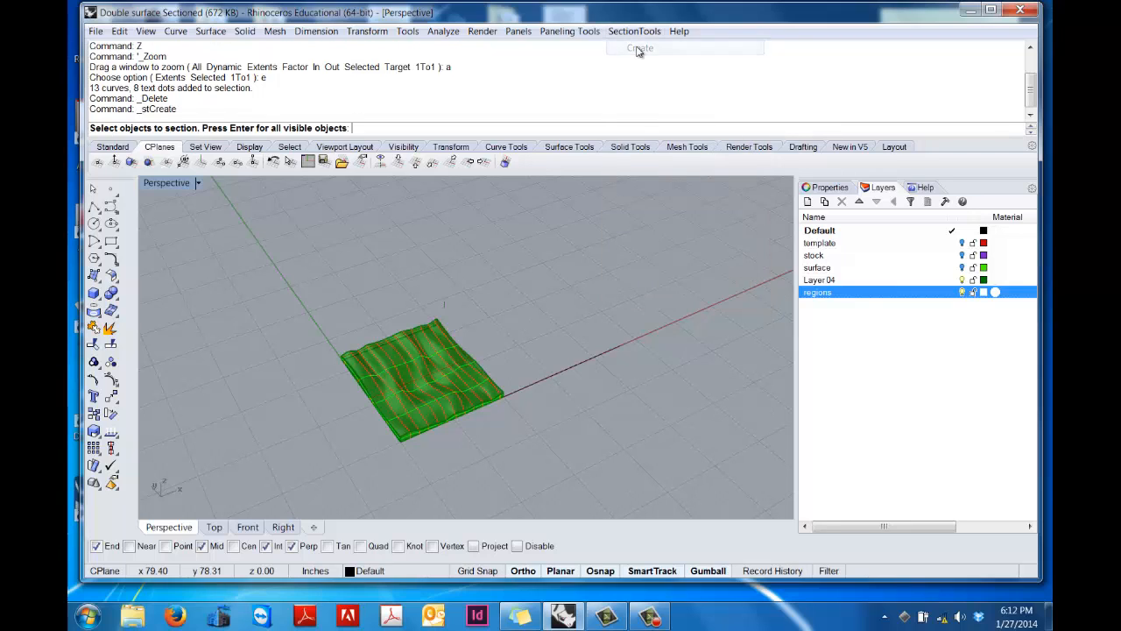
{"action": "left_click", "coordinate": [435, 362]}
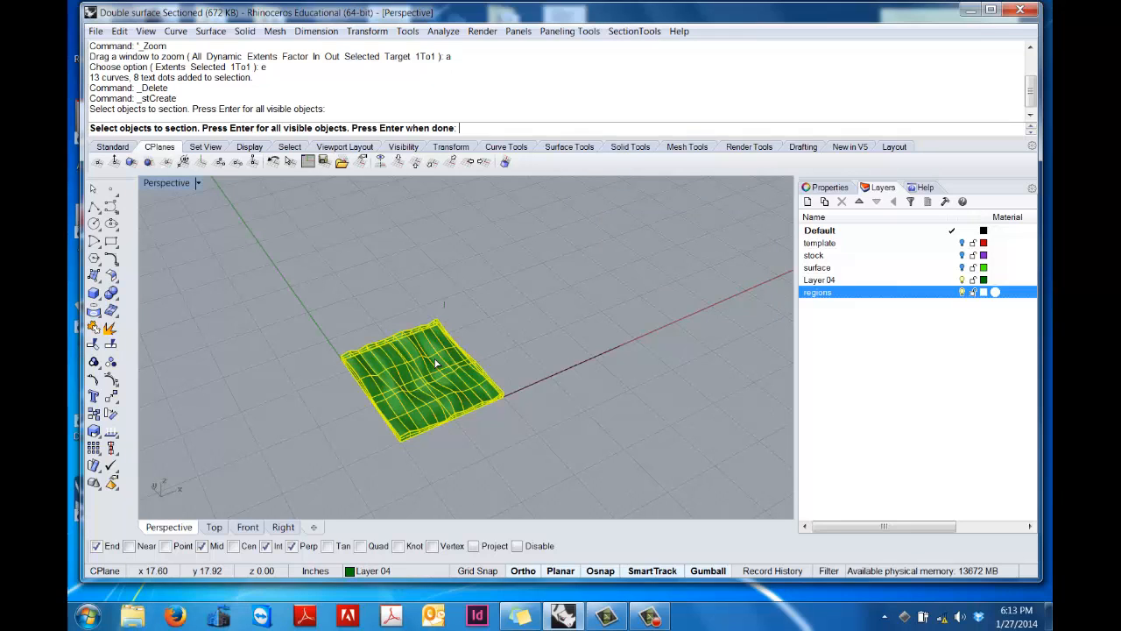
Step: Start creating sections of the wavy solid and set the section direction to Y_Axis
{"action": "left_click", "coordinate": [651, 33]}
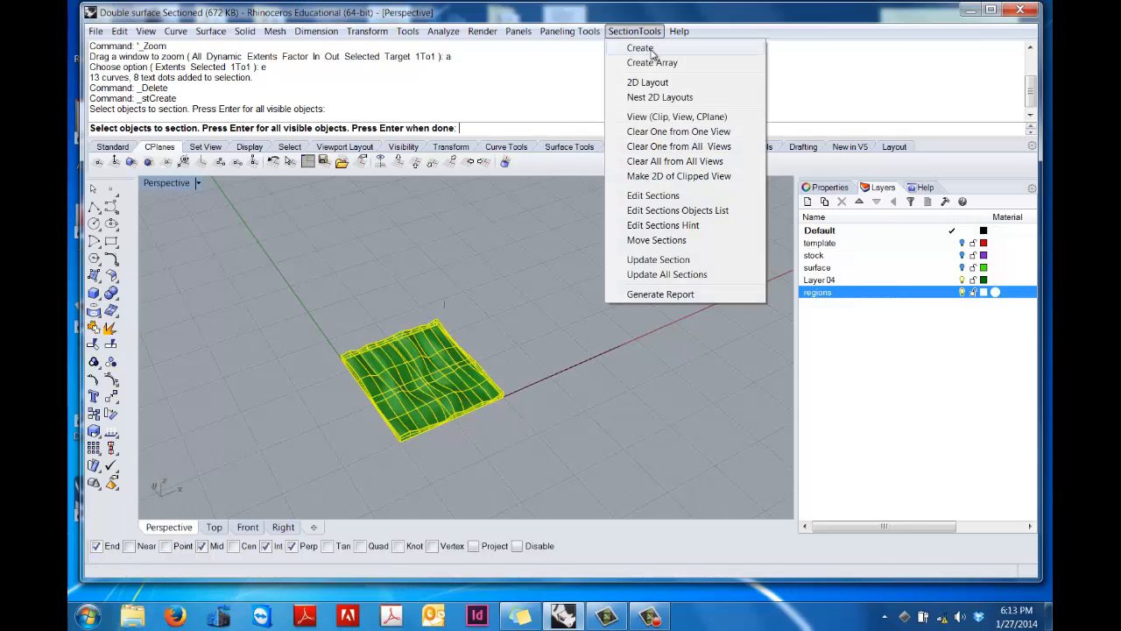
{"action": "left_click", "coordinate": [650, 50]}
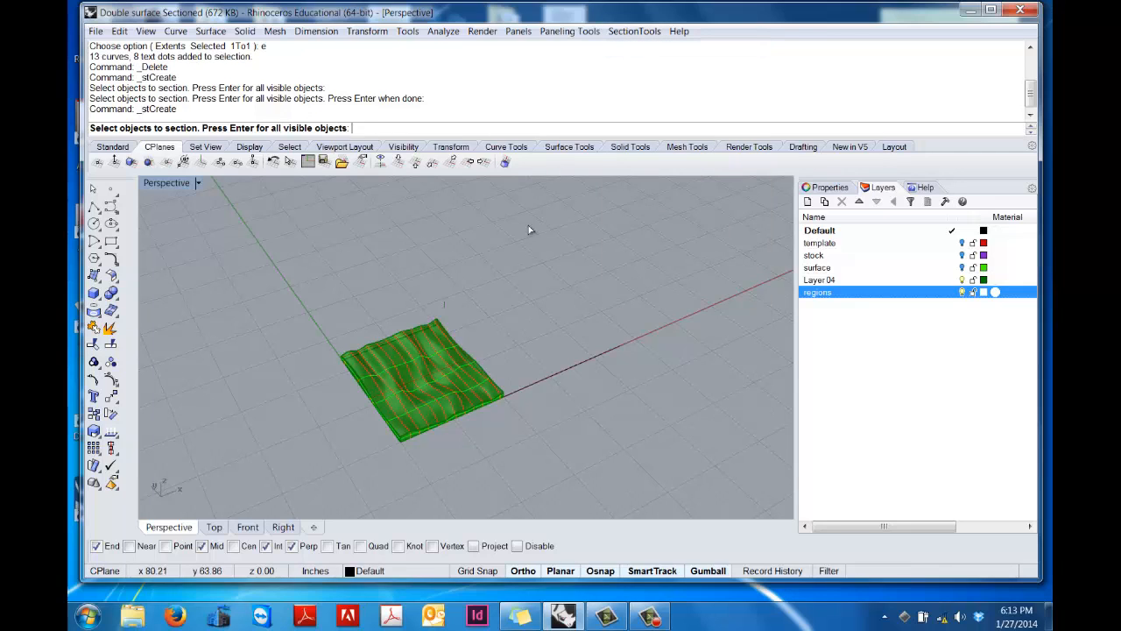
{"action": "left_click", "coordinate": [433, 344]}
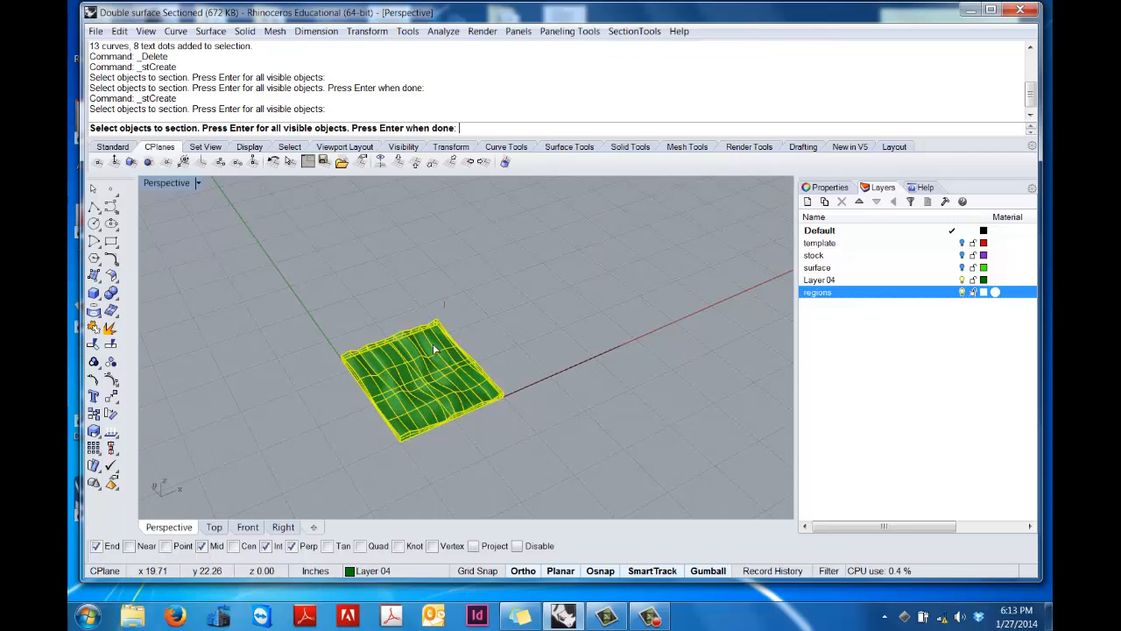
{"action": "key", "text": "Return"}
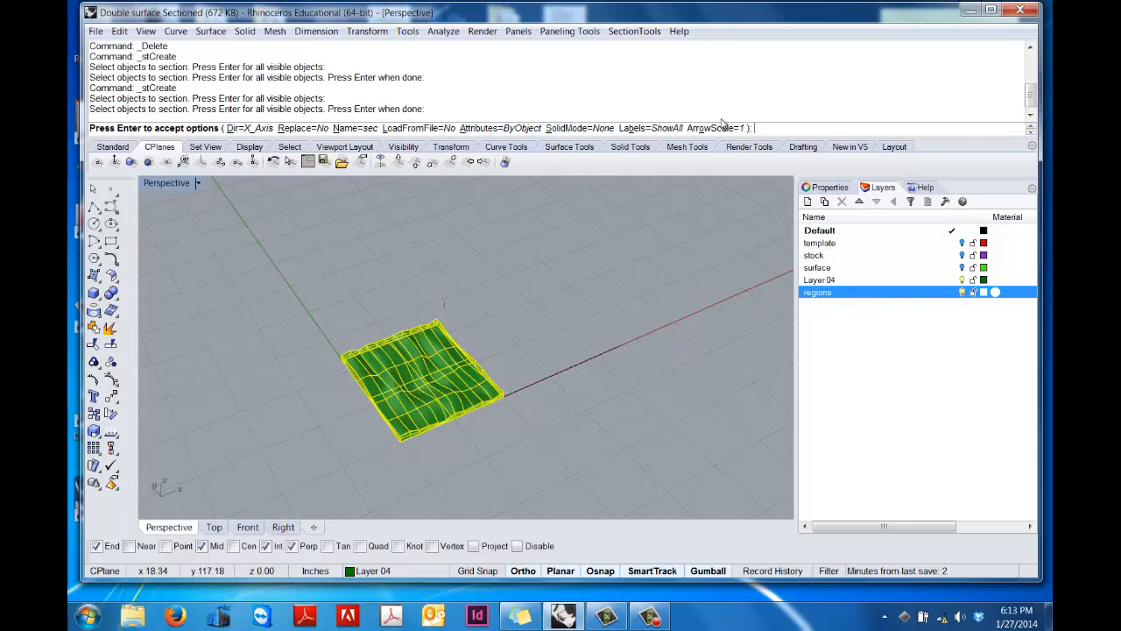
{"action": "left_click", "coordinate": [245, 129]}
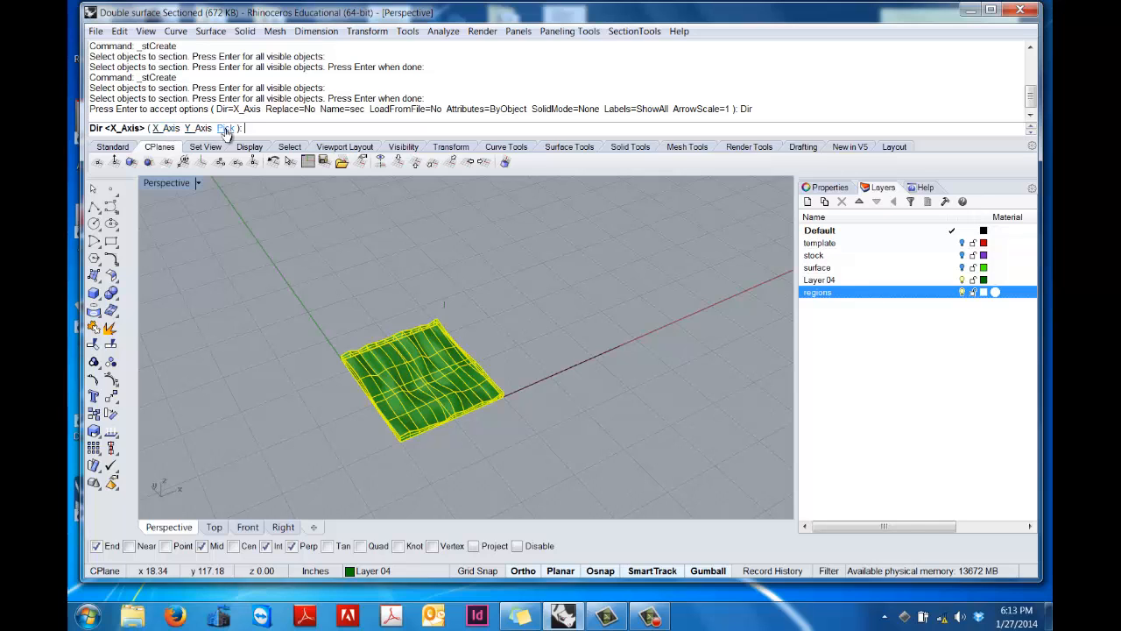
{"action": "left_click", "coordinate": [171, 129]}
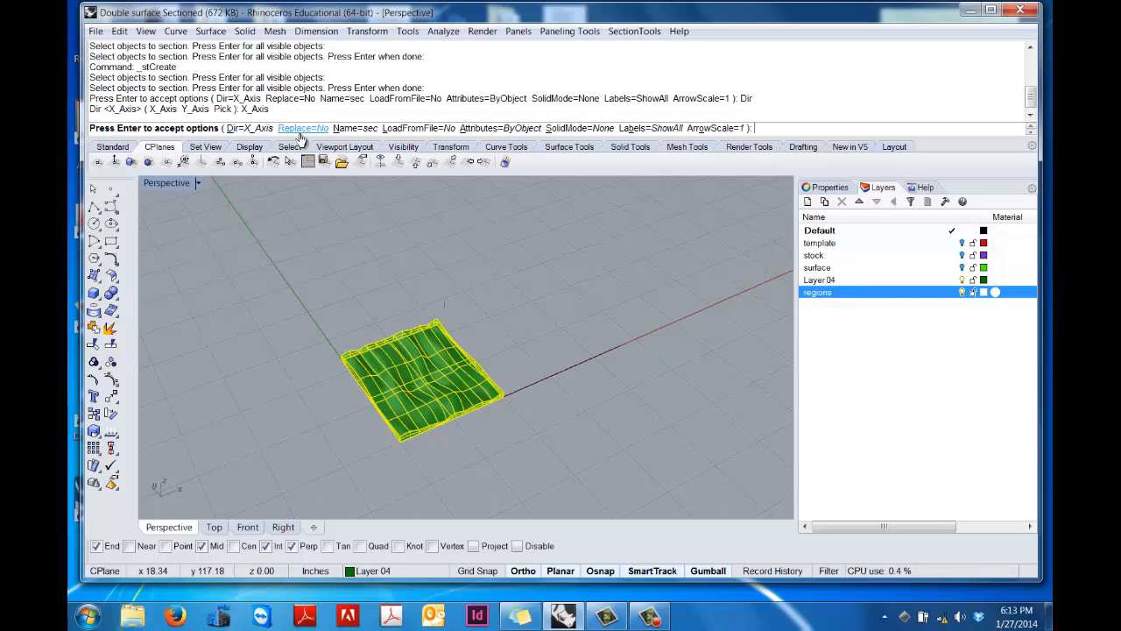
{"action": "left_click", "coordinate": [262, 131]}
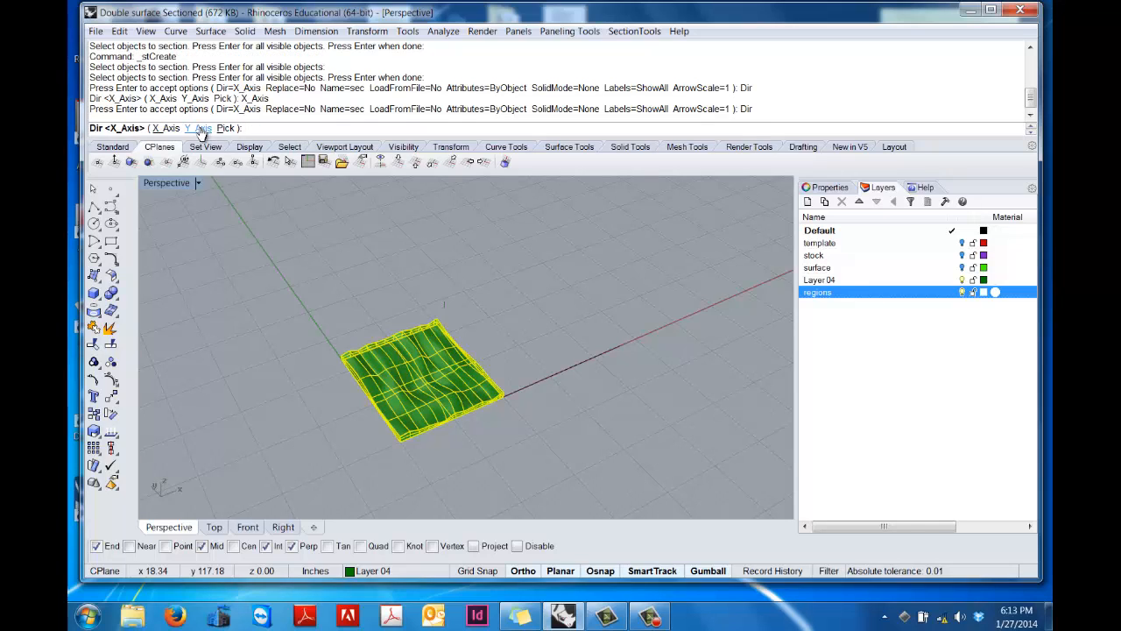
{"action": "left_click", "coordinate": [209, 128]}
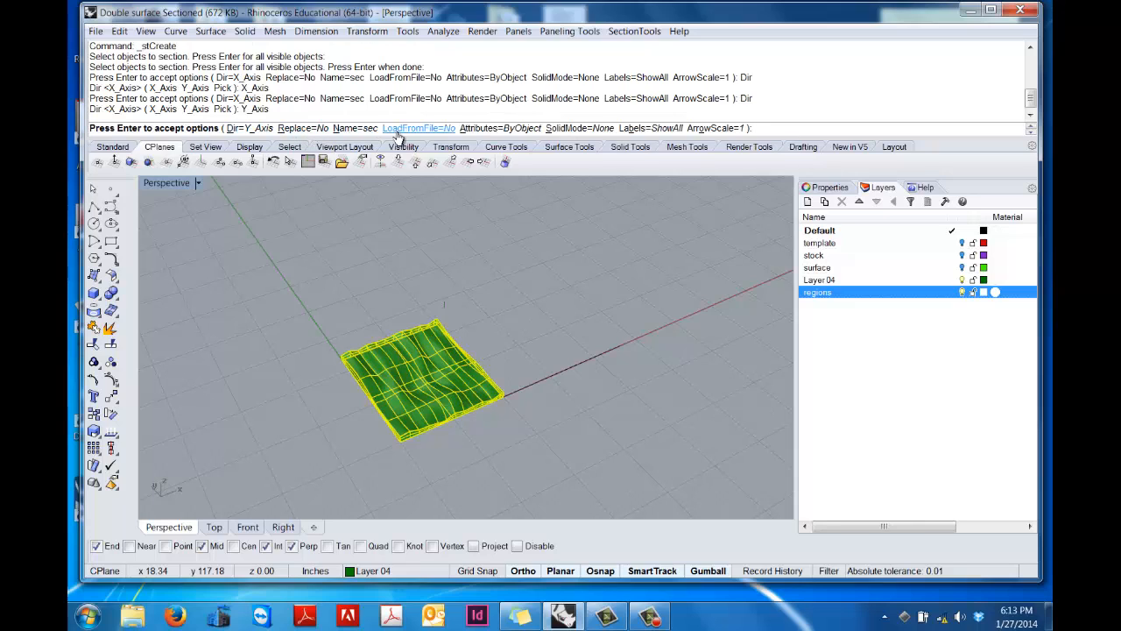
Step: Set the sections' solid mode to Hatch with pattern Hatch1, hatch rotation 45 and hatch scale 1
{"action": "left_click", "coordinate": [561, 129]}
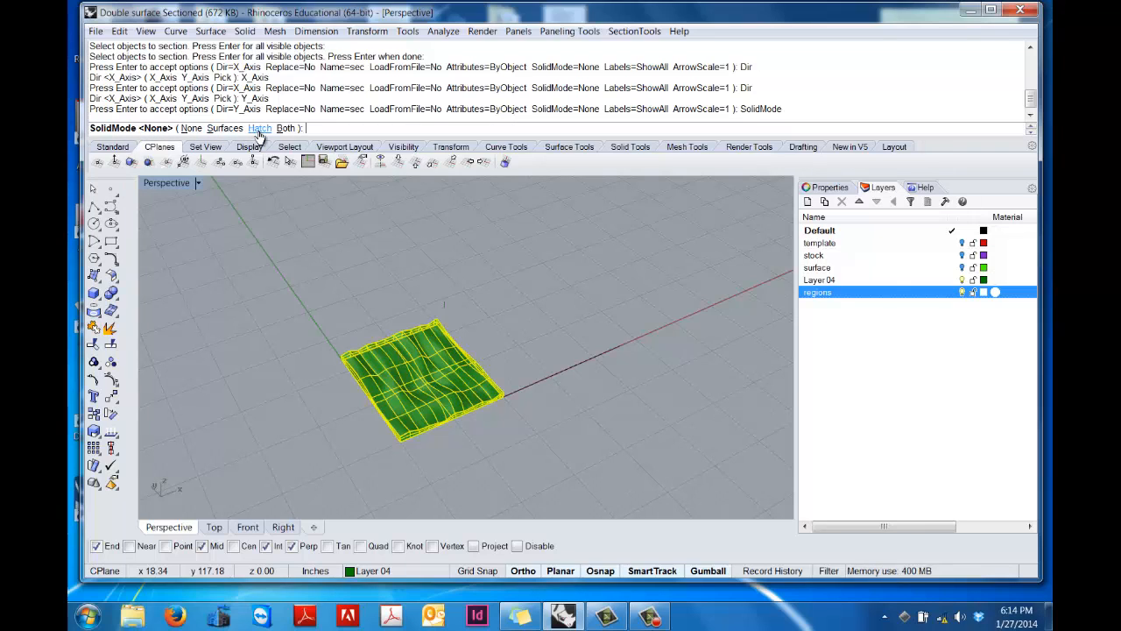
{"action": "left_click", "coordinate": [259, 129]}
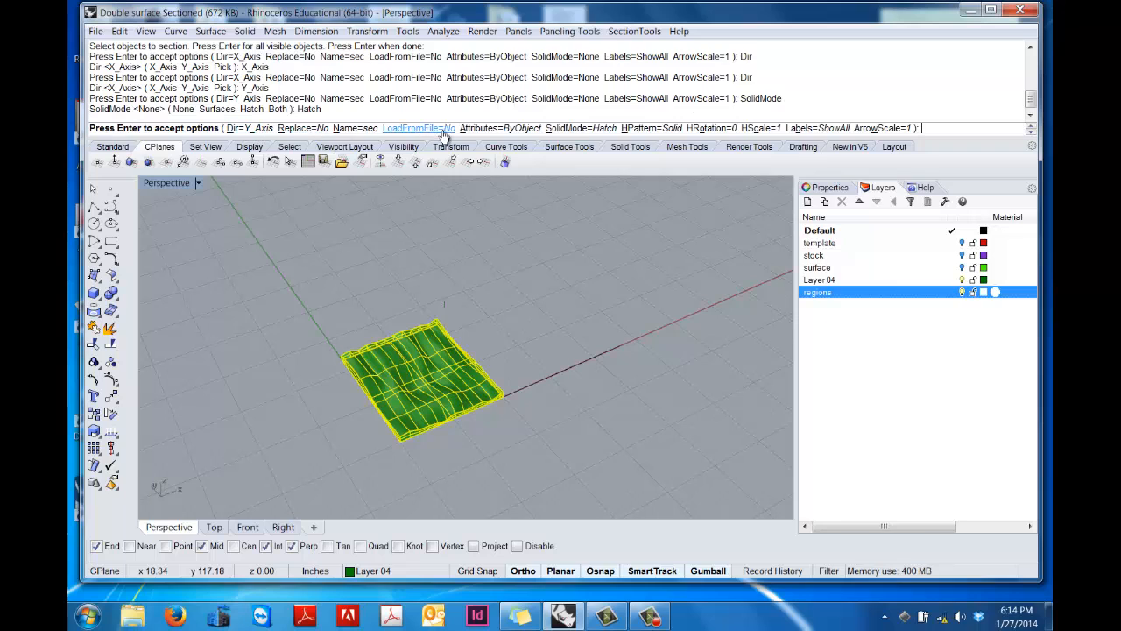
{"action": "left_click", "coordinate": [648, 129]}
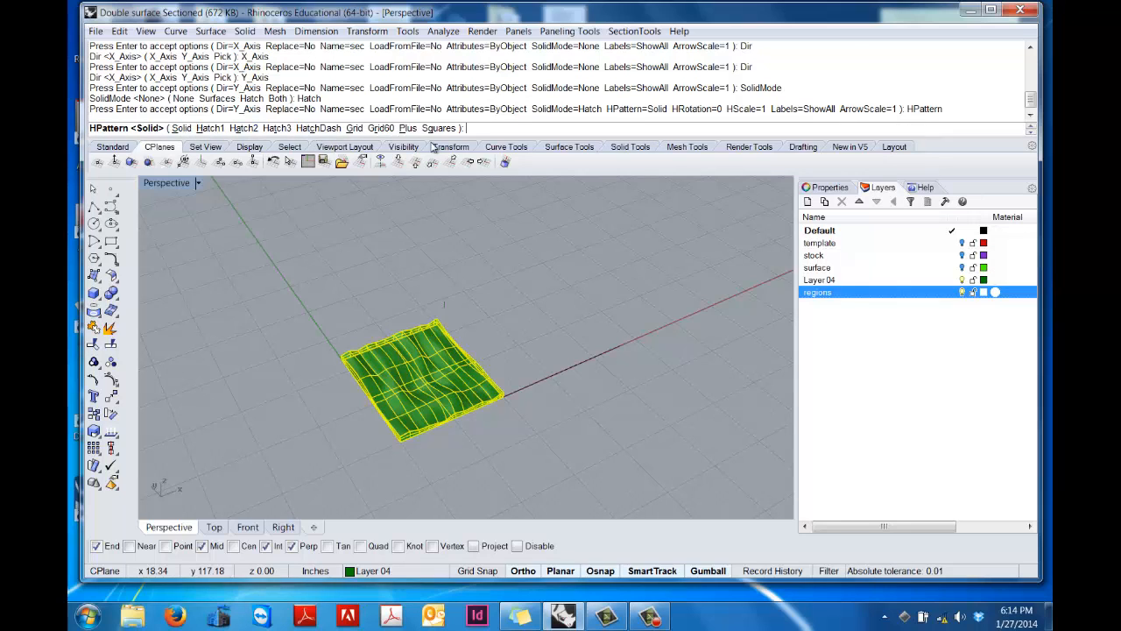
{"action": "left_click", "coordinate": [215, 130]}
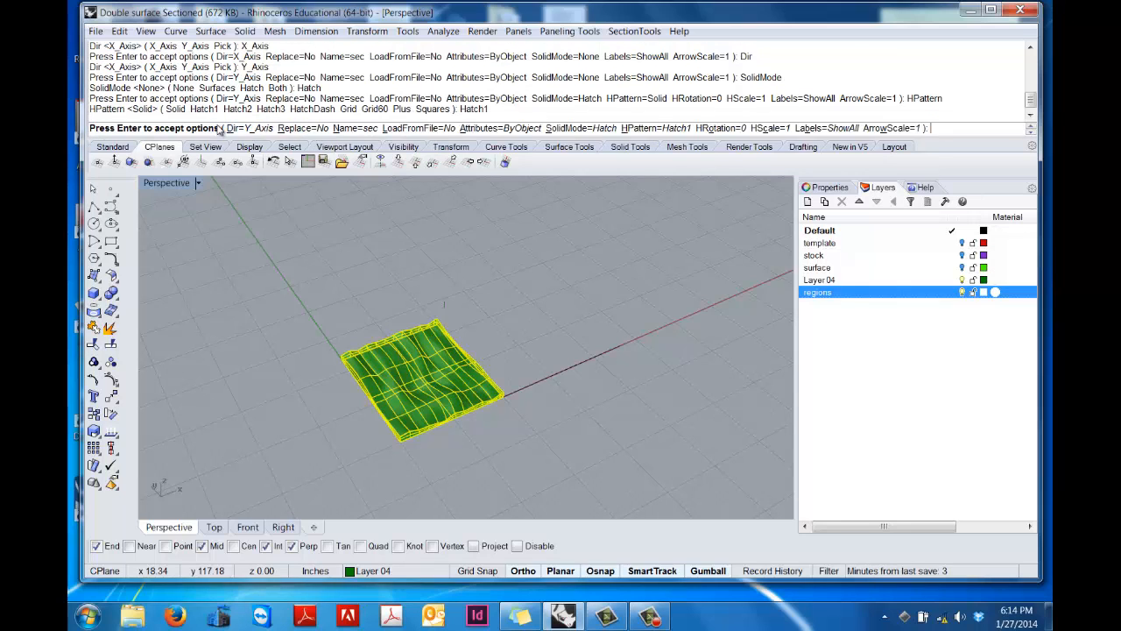
{"action": "left_click", "coordinate": [741, 131]}
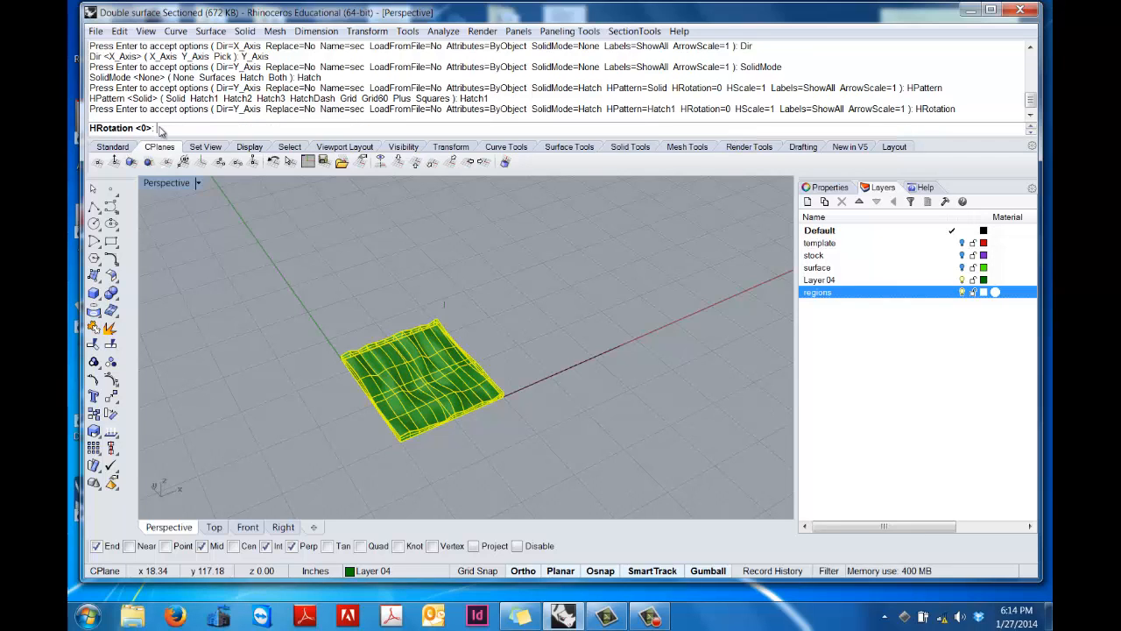
{"action": "type", "text": "45"}
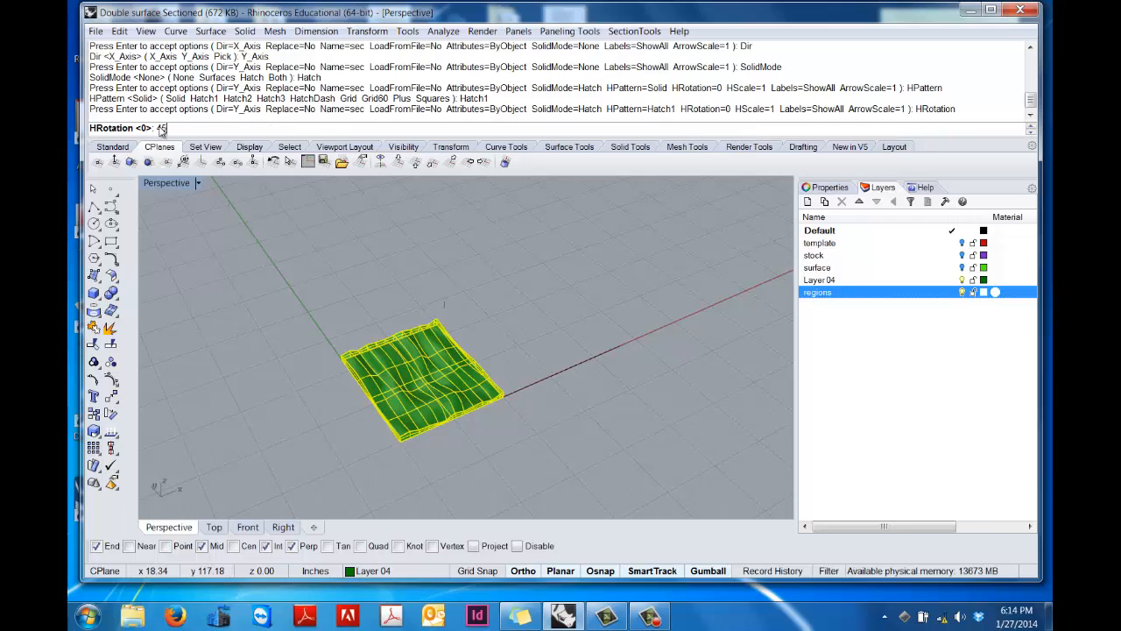
{"action": "key", "text": "Return"}
{"action": "left_click", "coordinate": [774, 128]}
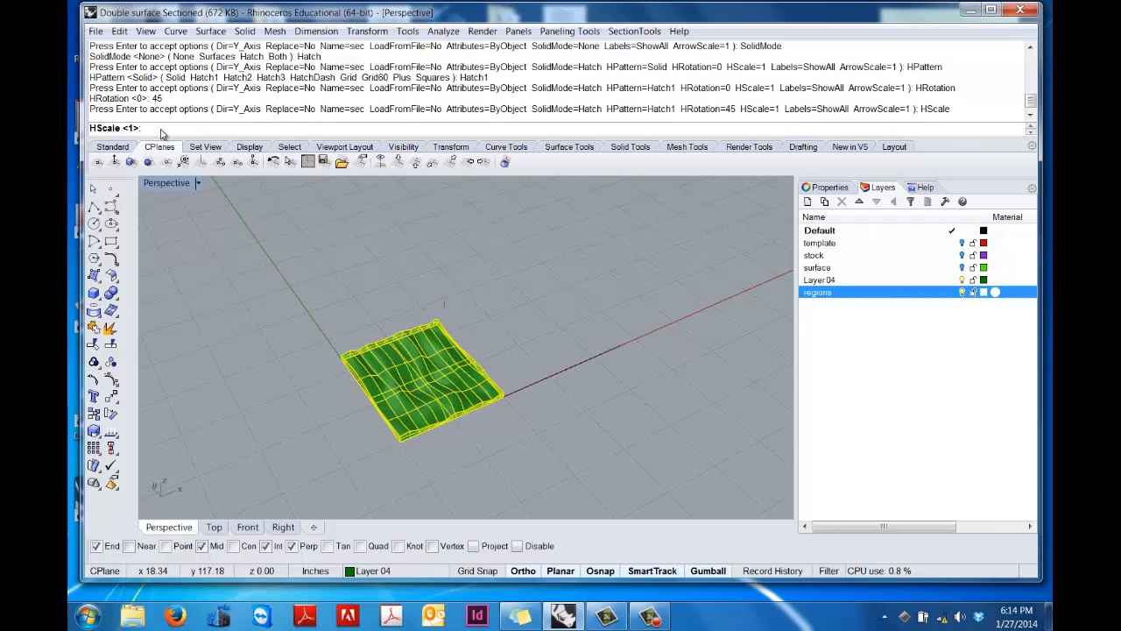
{"action": "key", "text": "Return"}
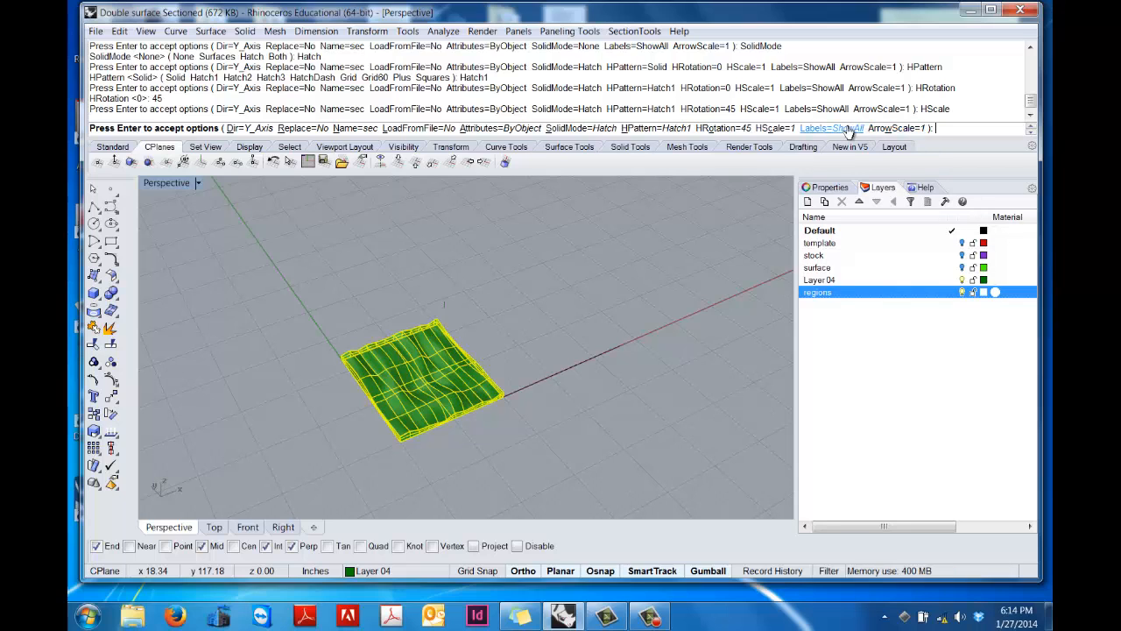
Step: Accept the section options and place two parallel sections through the wavy solid, one near its middle and one closer to its far X edge
{"action": "key", "text": "Return"}
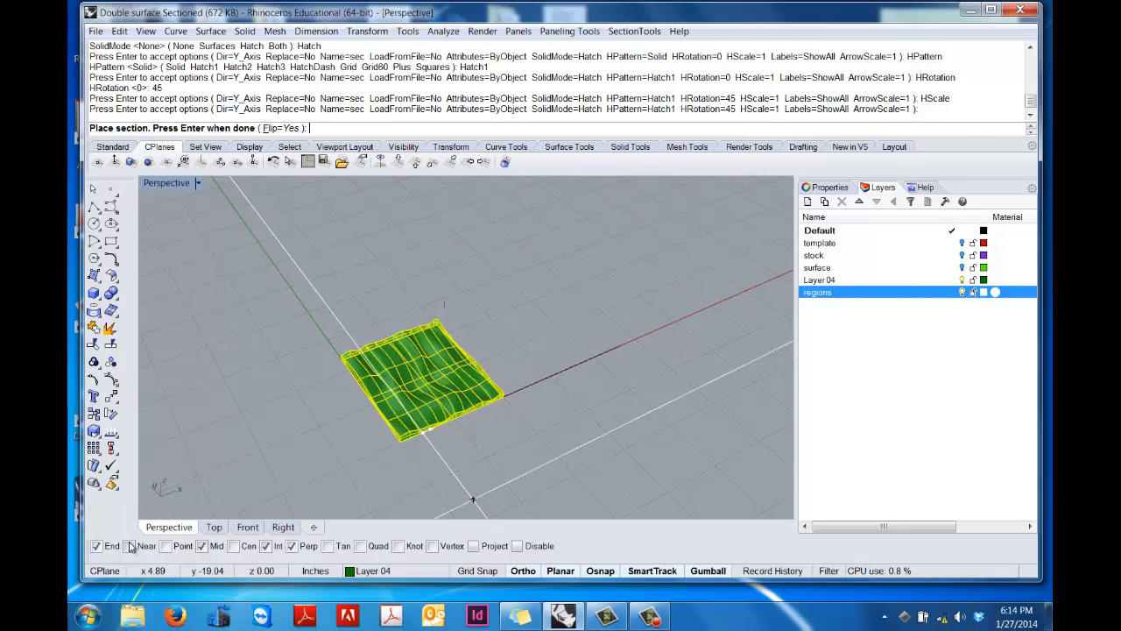
{"action": "left_click", "coordinate": [413, 371]}
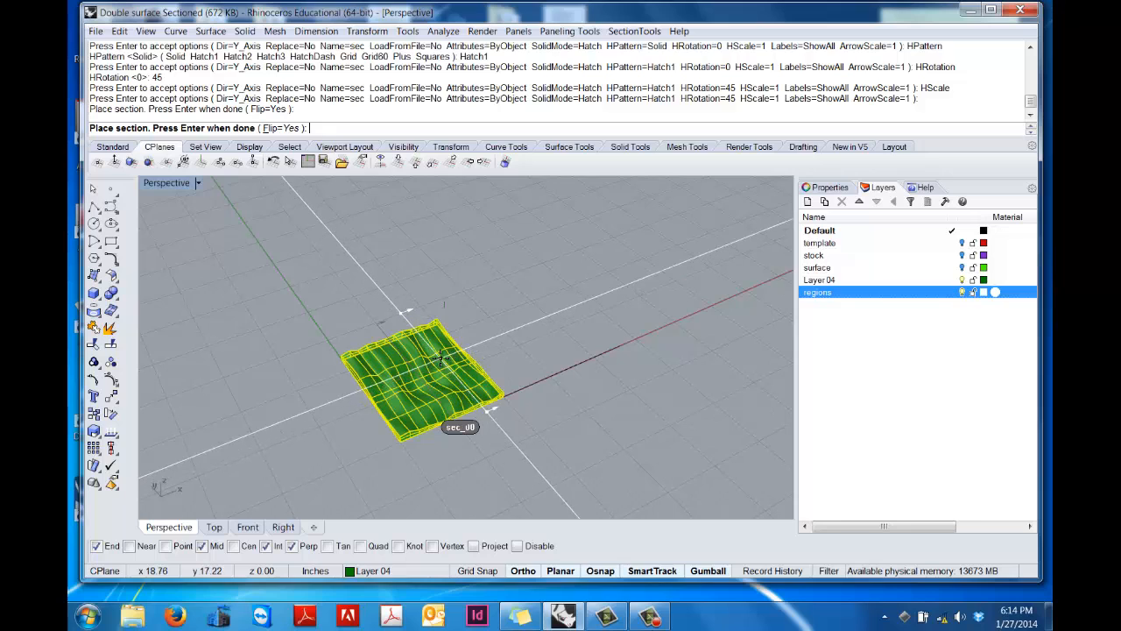
{"action": "left_click", "coordinate": [440, 361]}
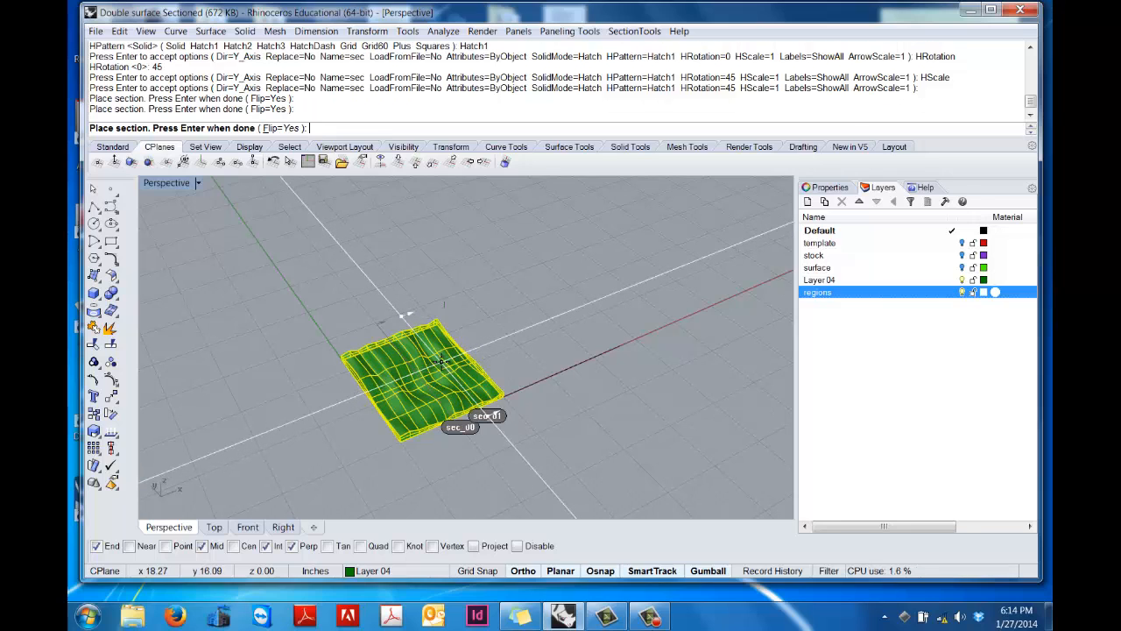
{"action": "key", "text": "Return"}
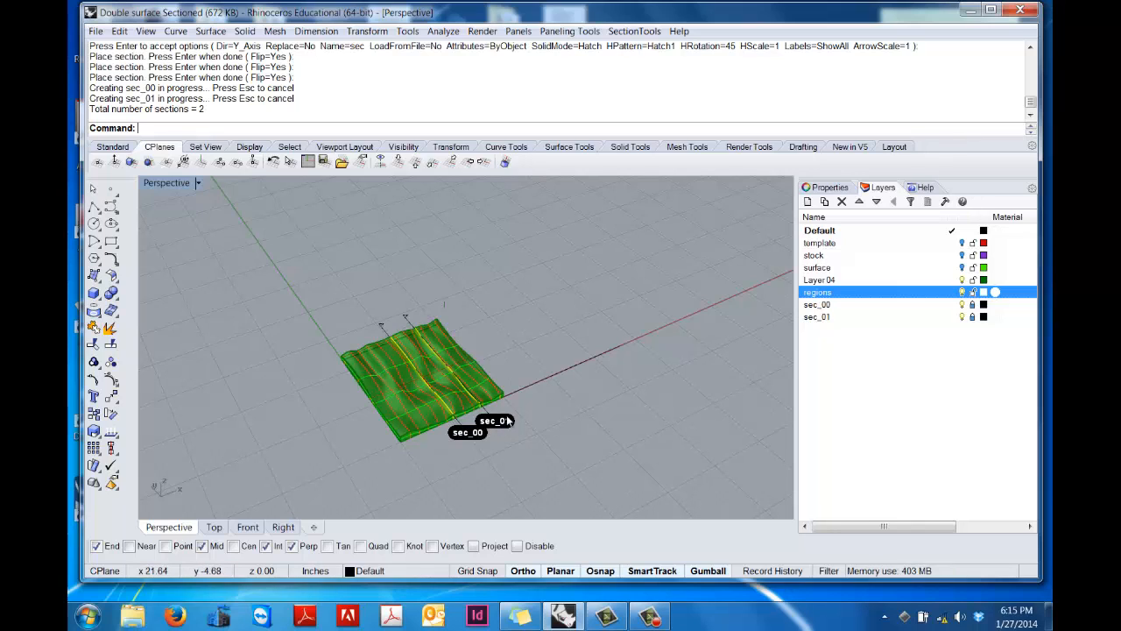
Step: Examine the sec_00 and sec_01 layers and the two section cuts on the wavy solid up close
{"action": "left_click", "coordinate": [825, 305]}
{"action": "left_click", "coordinate": [822, 320]}
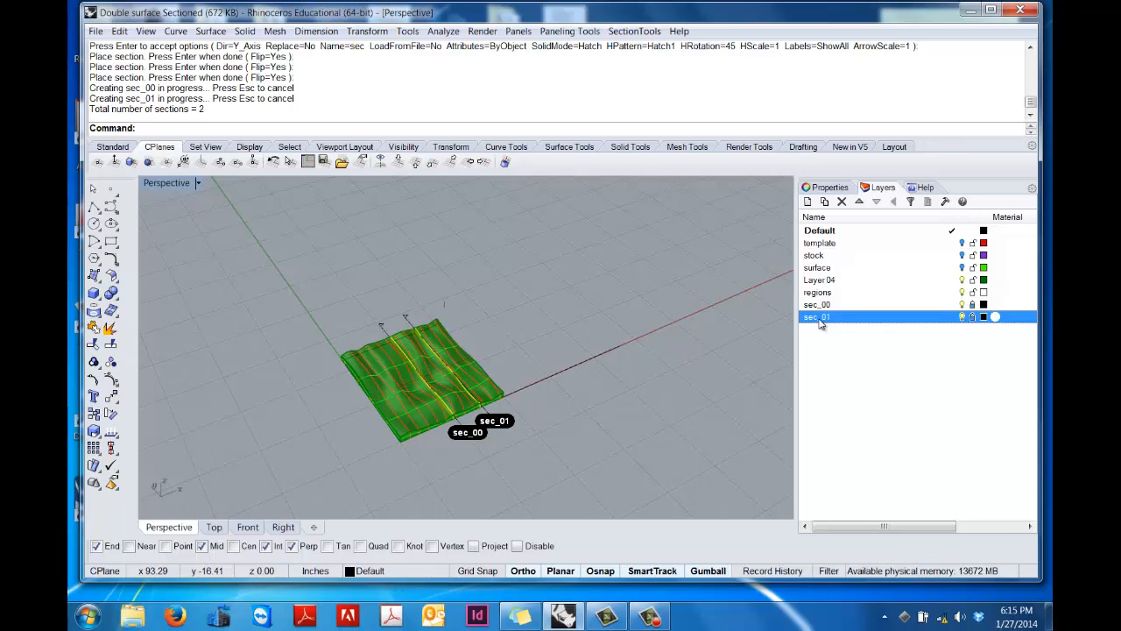
{"action": "left_click", "coordinate": [824, 306]}
{"action": "left_click", "coordinate": [823, 319]}
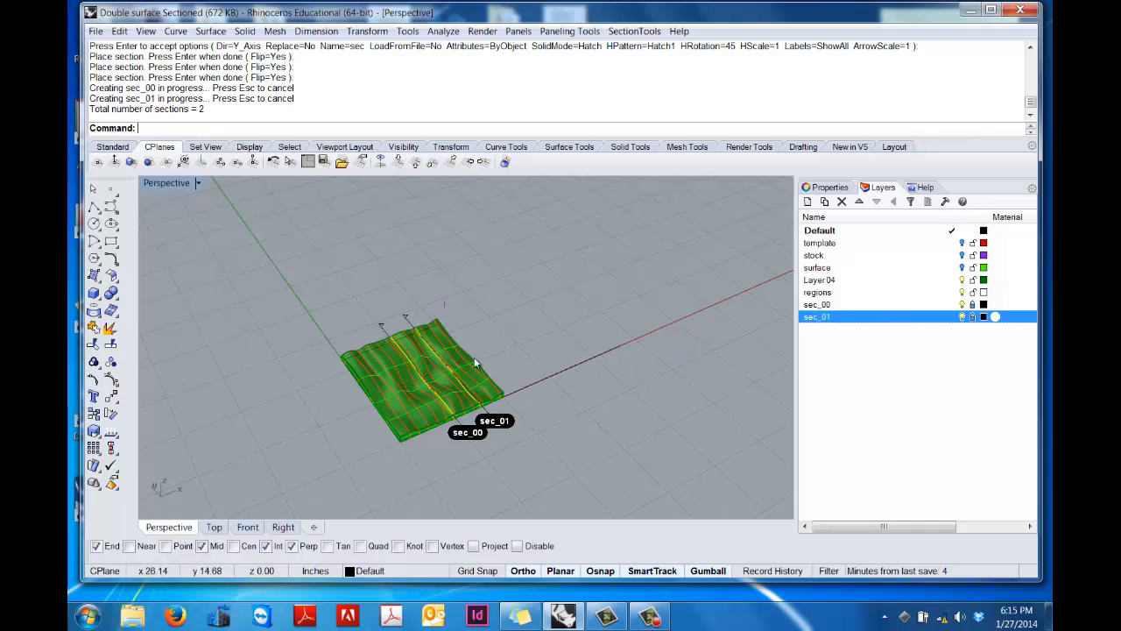
{"action": "right_click_drag", "start_coordinate": [559, 372], "coordinate": [412, 346]}
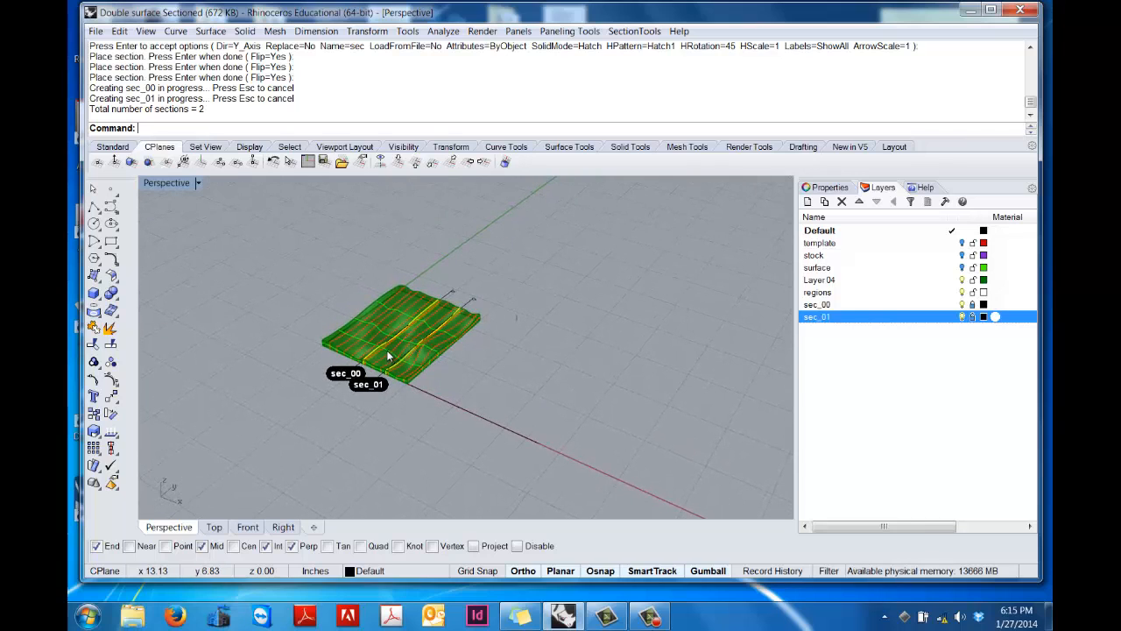
{"action": "type", "text": "z"}
{"action": "key", "text": "Return"}
{"action": "left_click_drag", "start_coordinate": [264, 275], "coordinate": [525, 408]}
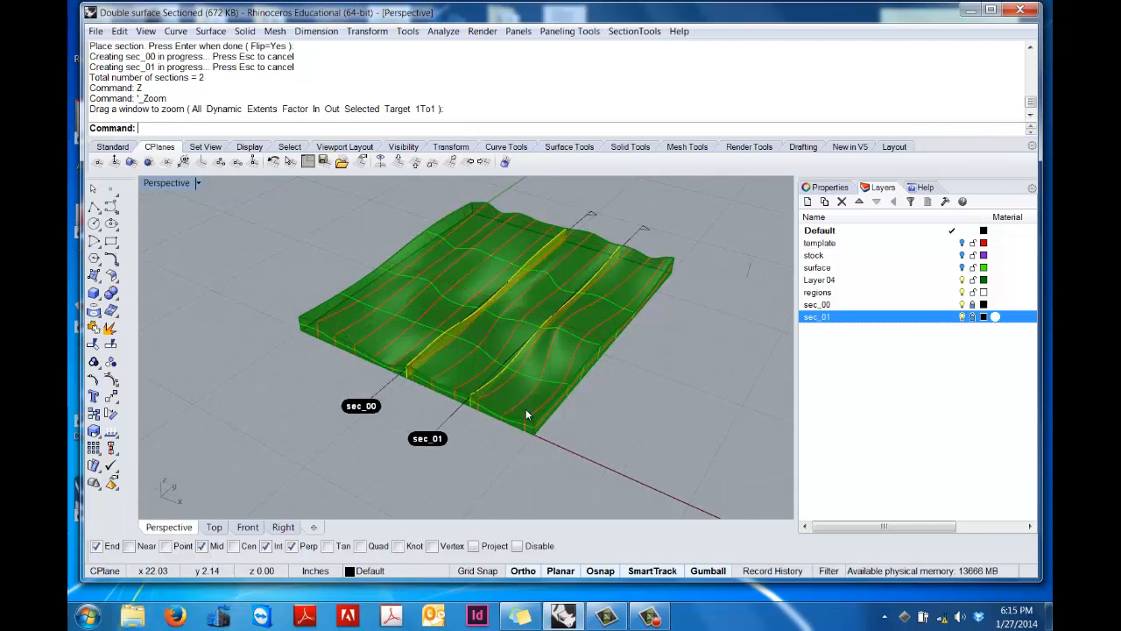
{"action": "right_click_drag", "start_coordinate": [714, 366], "coordinate": [622, 403]}
{"action": "left_click", "coordinate": [405, 336]}
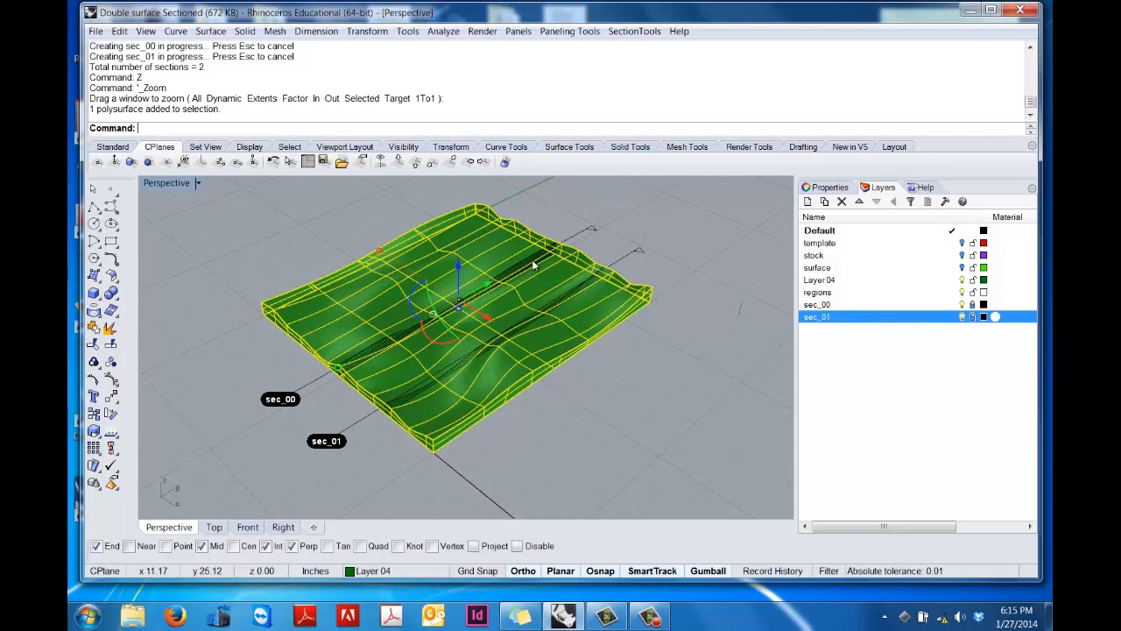
{"action": "left_click", "coordinate": [732, 283]}
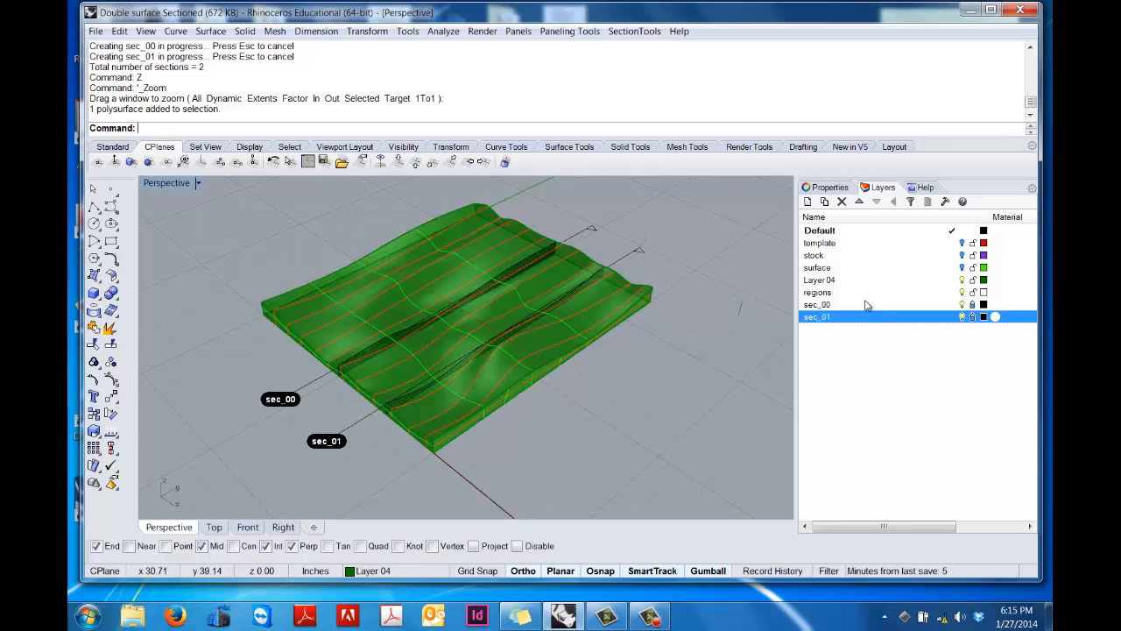
Step: Hide Layer 04, which holds the wavy solid, leaving the section layers on
{"action": "left_click", "coordinate": [962, 292]}
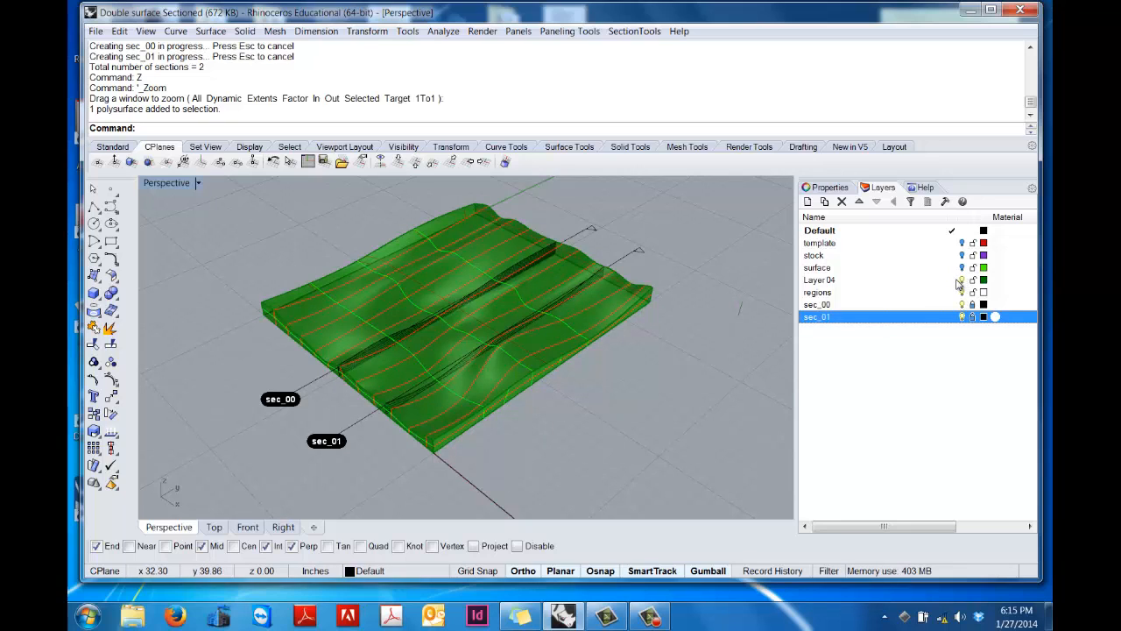
{"action": "left_click", "coordinate": [962, 279]}
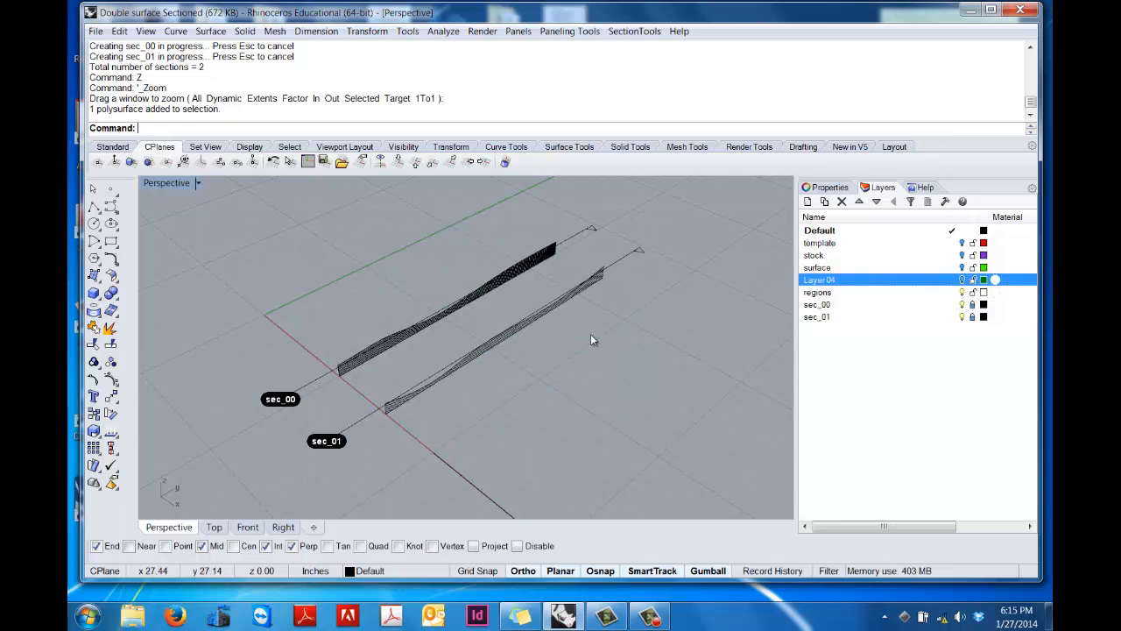
{"action": "right_click_drag", "start_coordinate": [560, 323], "coordinate": [536, 315]}
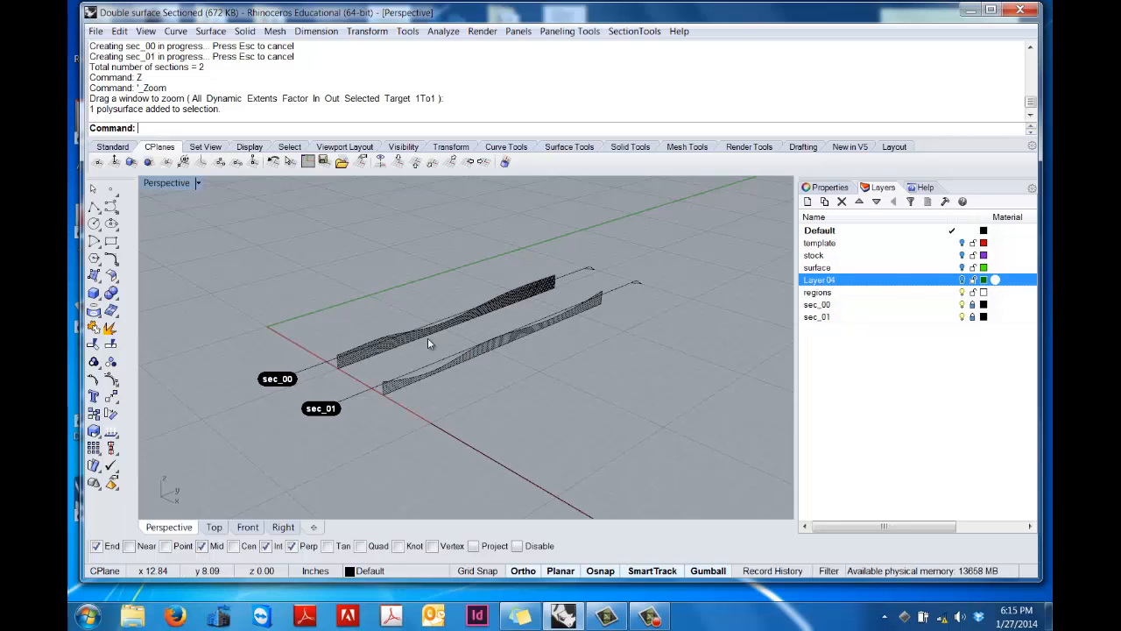
Step: Examine the outlines and hatching of the two section cuts, both in detail and as a whole
{"action": "type", "text": "z"}
{"action": "key", "text": "Return"}
{"action": "left_click_drag", "start_coordinate": [389, 349], "coordinate": [530, 412]}
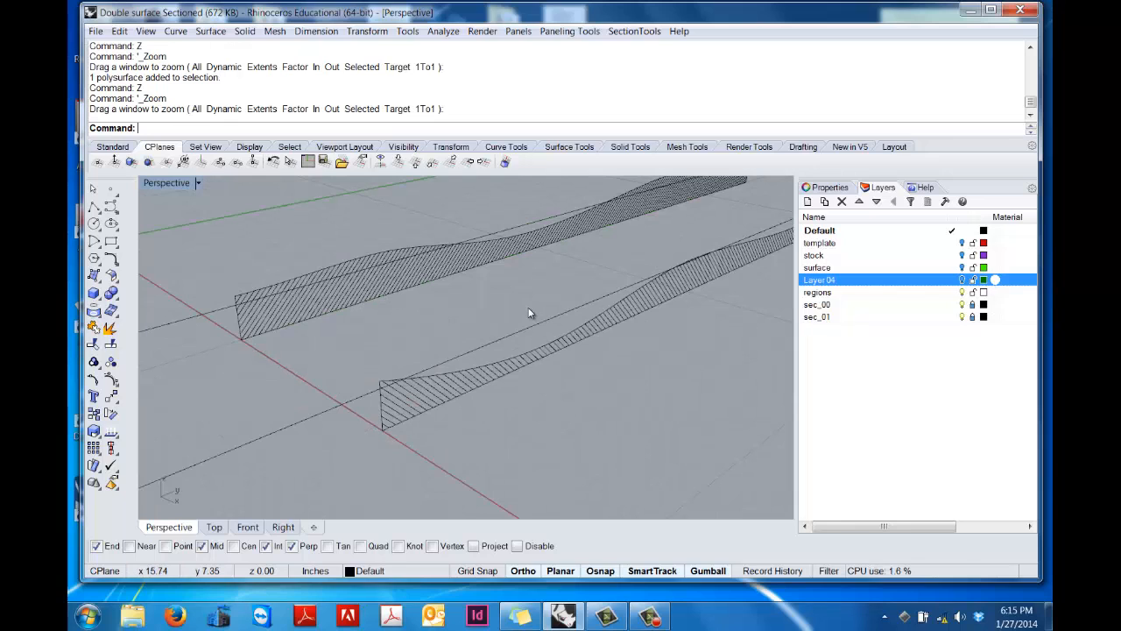
{"action": "type", "text": "z"}
{"action": "key", "text": "Return"}
{"action": "type", "text": "e"}
{"action": "key", "text": "Return"}
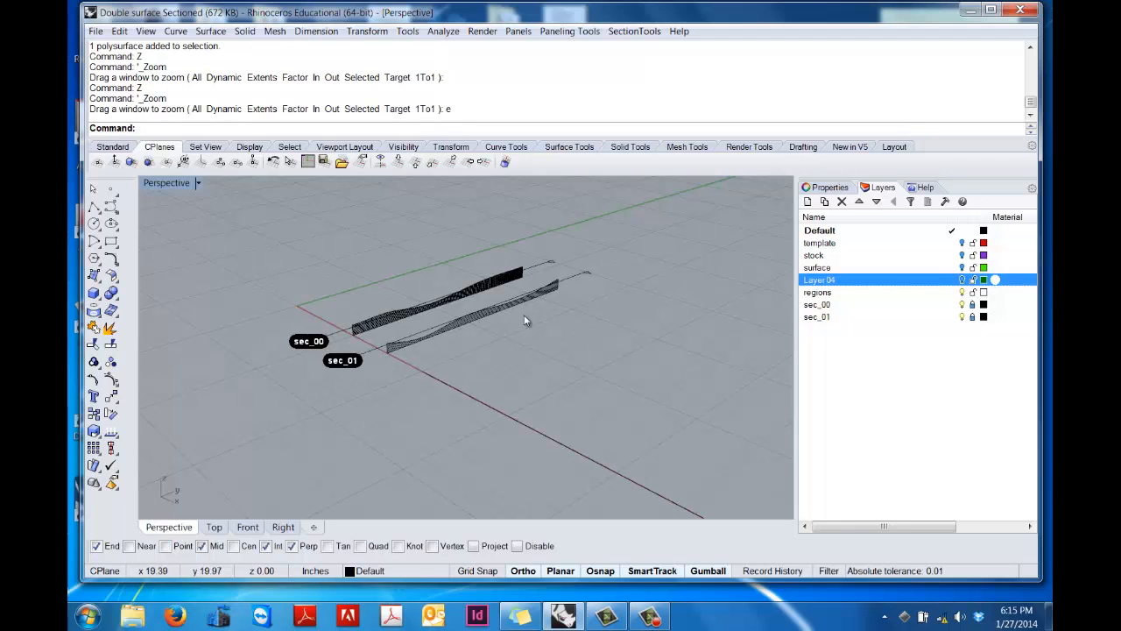
{"action": "type", "text": "z"}
{"action": "key", "text": "Return"}
{"action": "left_click_drag", "start_coordinate": [287, 278], "coordinate": [592, 377]}
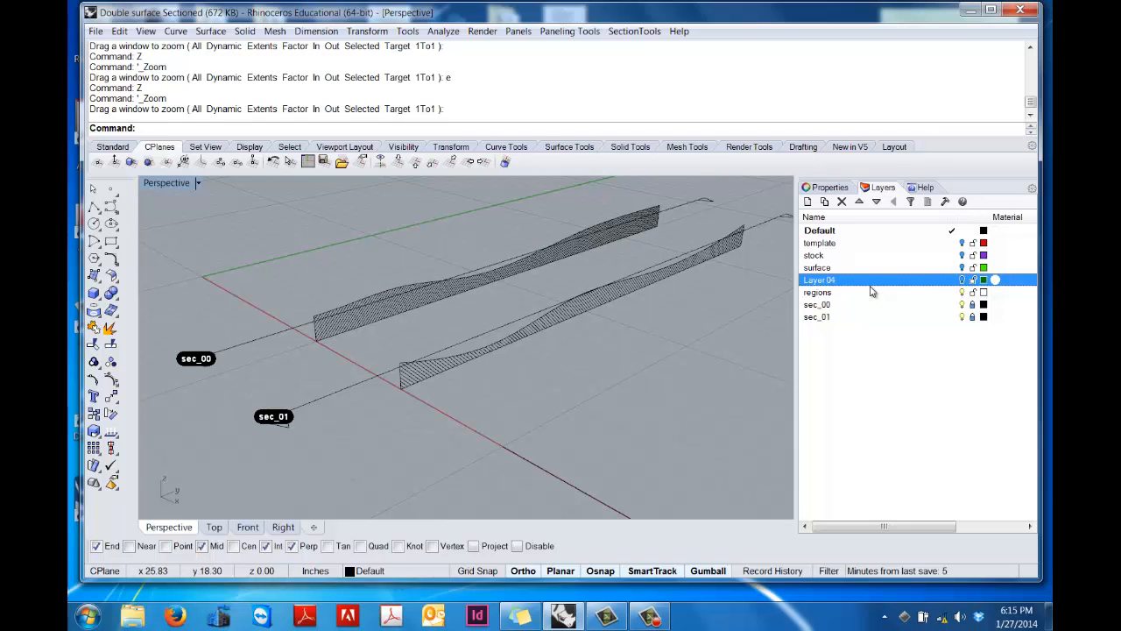
Step: Make Layer 04 the current layer so that the wavy solid is shown together with its section cuts
{"action": "left_click", "coordinate": [953, 280]}
{"action": "right_click_drag", "start_coordinate": [650, 374], "coordinate": [649, 396]}
{"action": "right_click_drag", "start_coordinate": [542, 245], "coordinate": [506, 272], "text": "shift"}
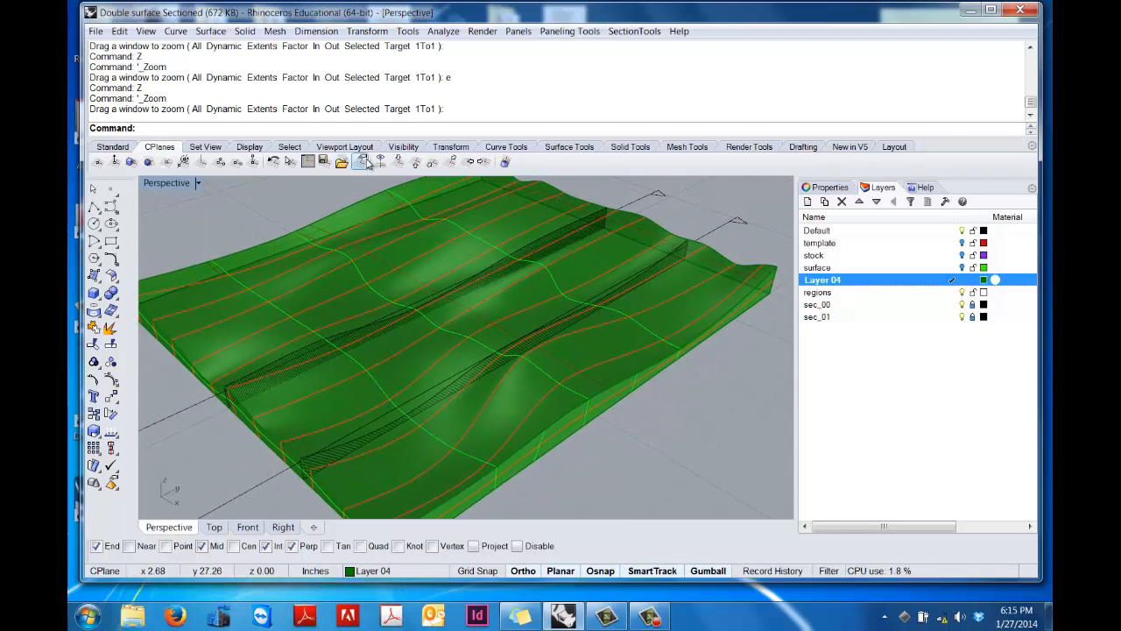
Step: Arrange only the Top and Perspective viewports side by side, with the whole wavy solid framed in both
{"action": "left_click", "coordinate": [112, 147]}
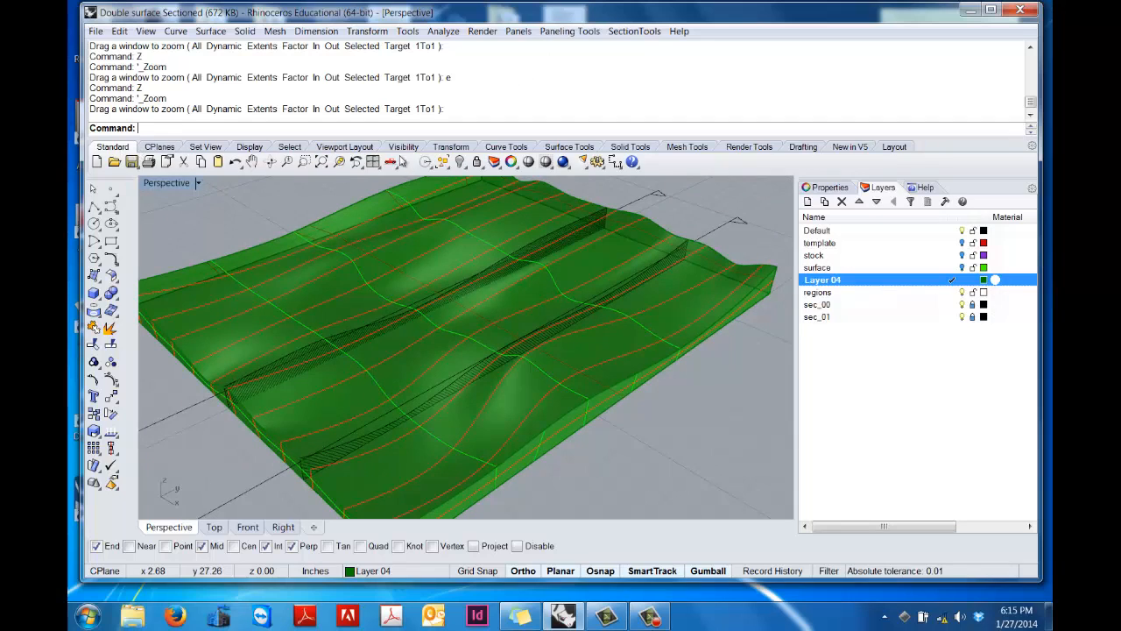
{"action": "left_click", "coordinate": [373, 162]}
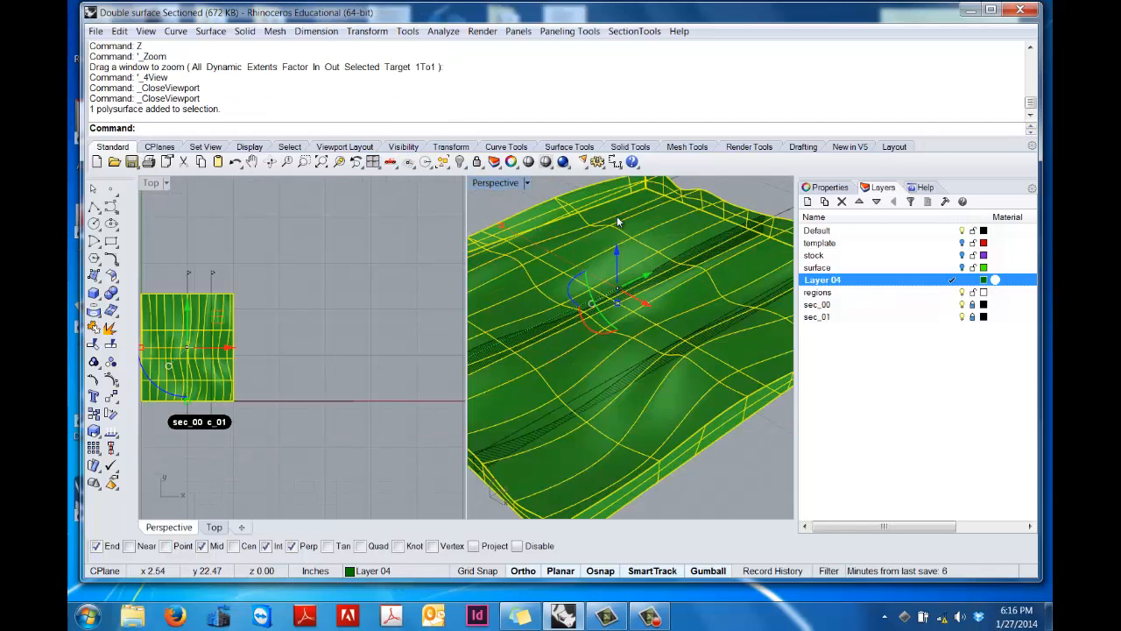
{"action": "type", "text": "Z"}
{"action": "key", "text": "Return"}
{"action": "type", "text": "e"}
{"action": "key", "text": "Return"}
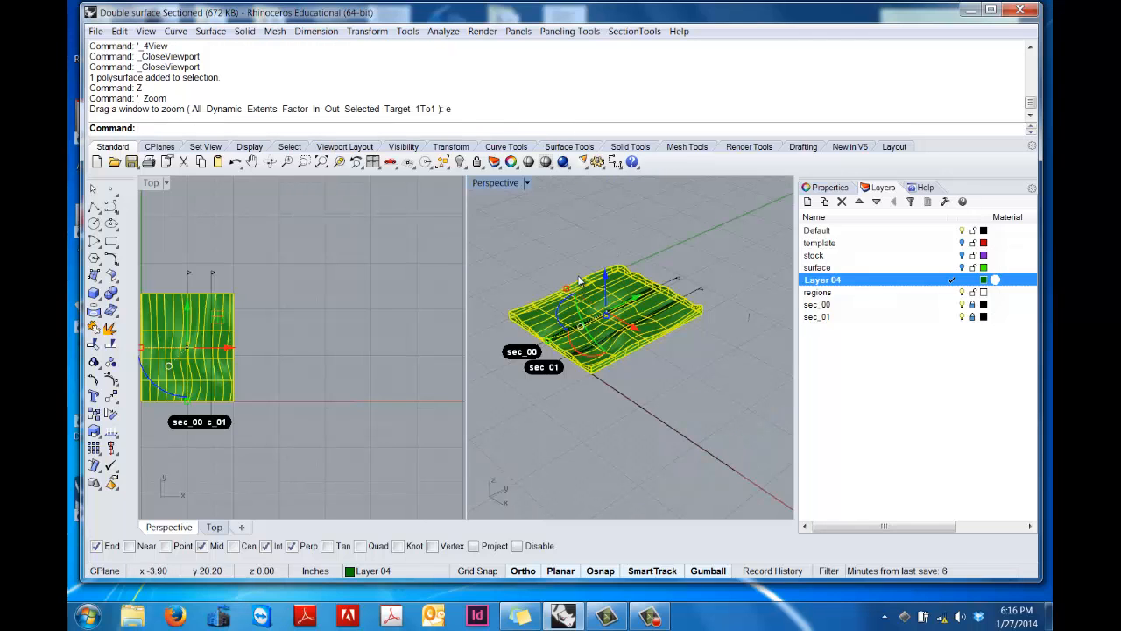
{"action": "left_click", "coordinate": [590, 203]}
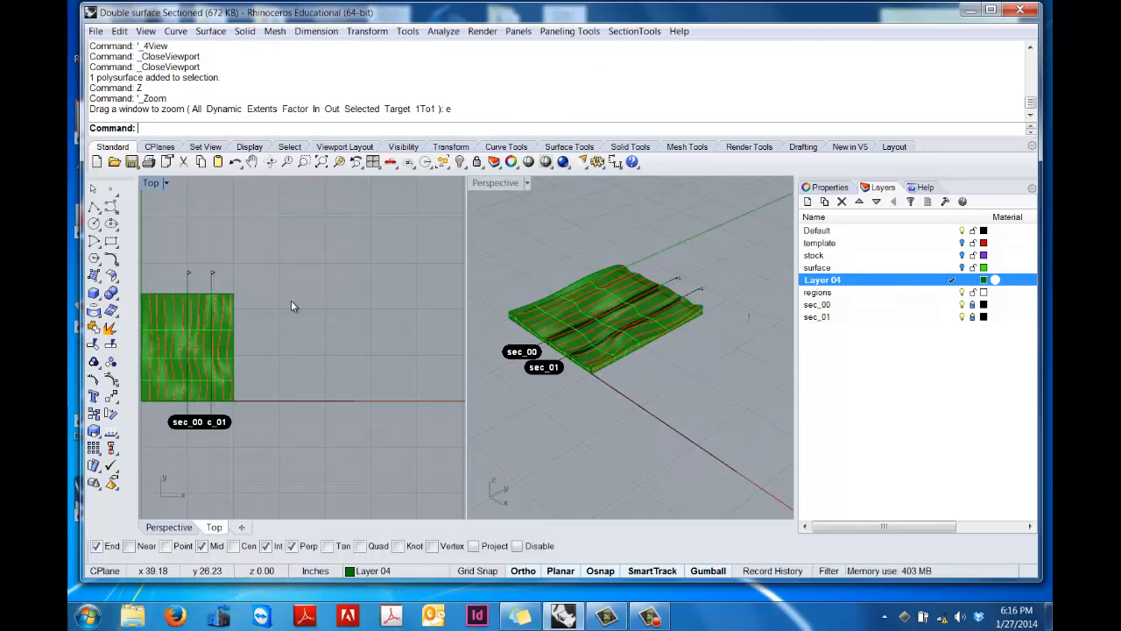
{"action": "right_click_drag", "start_coordinate": [293, 305], "coordinate": [393, 293]}
Step: Clip the Perspective viewport at section sec_01 with Clip=Yes, SetView=No and SetCPlane=No, and inspect the cut face
{"action": "left_click", "coordinate": [632, 32]}
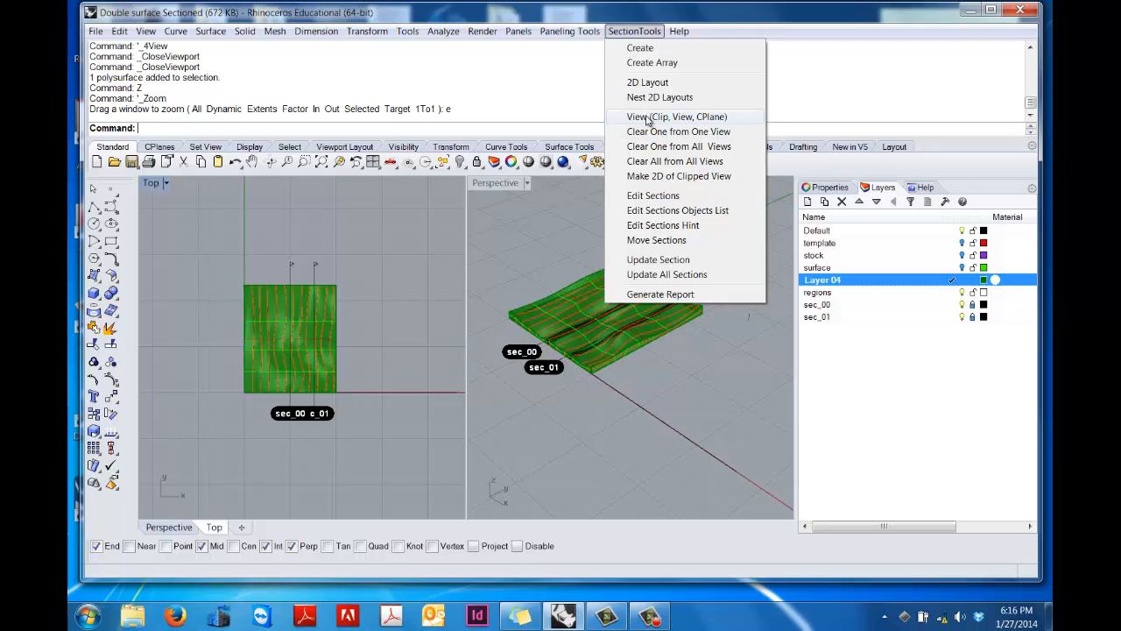
{"action": "left_click", "coordinate": [648, 117]}
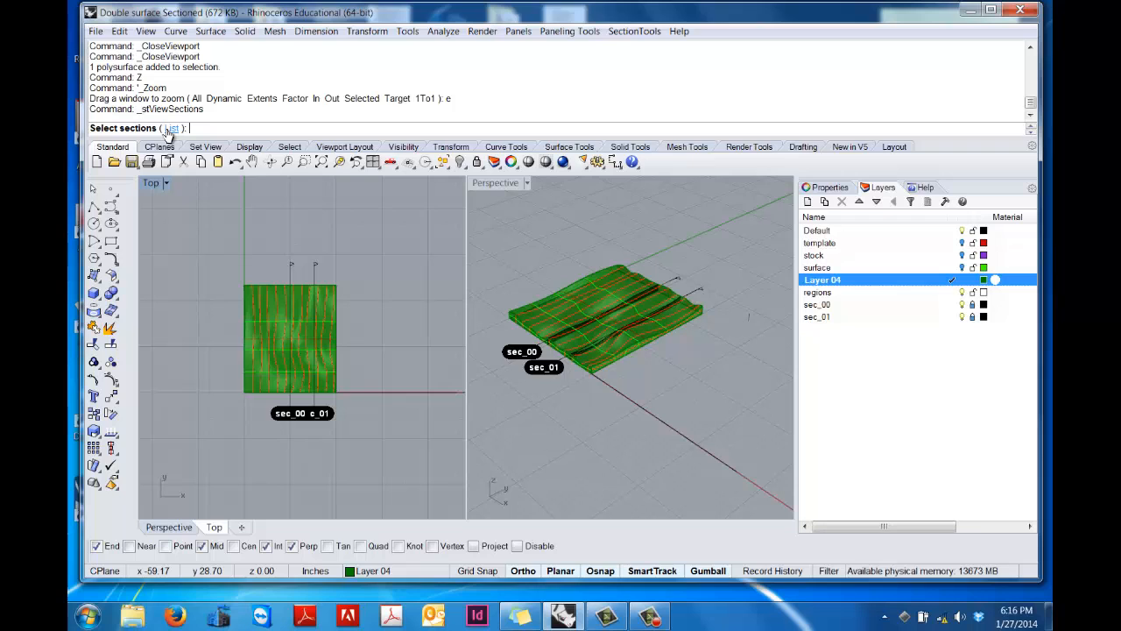
{"action": "left_click", "coordinate": [171, 129]}
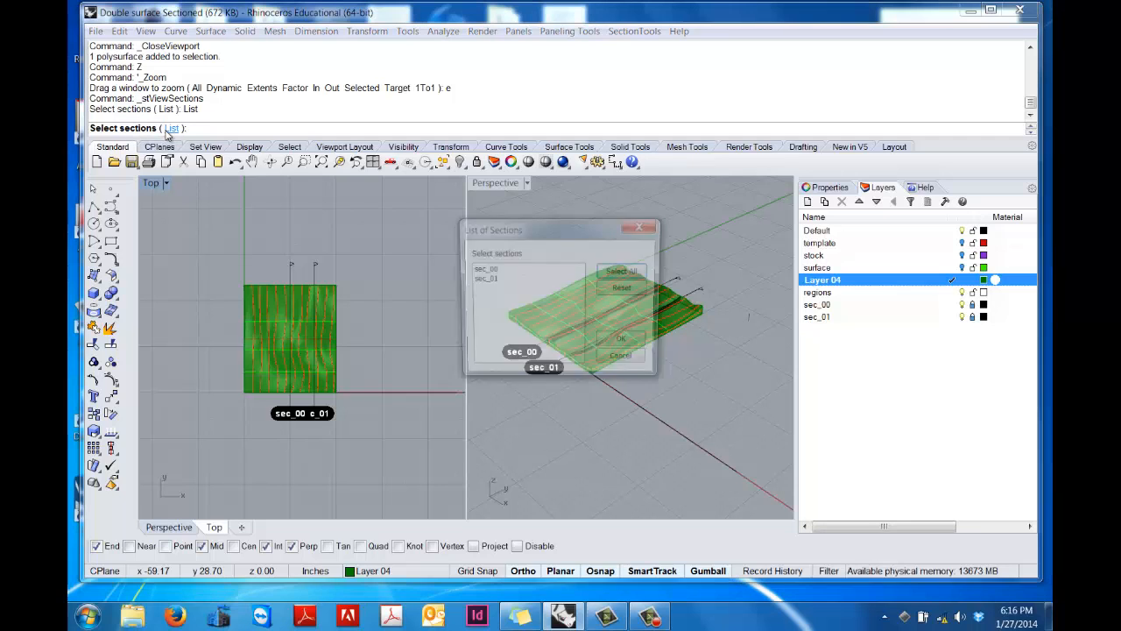
{"action": "left_click", "coordinate": [493, 281]}
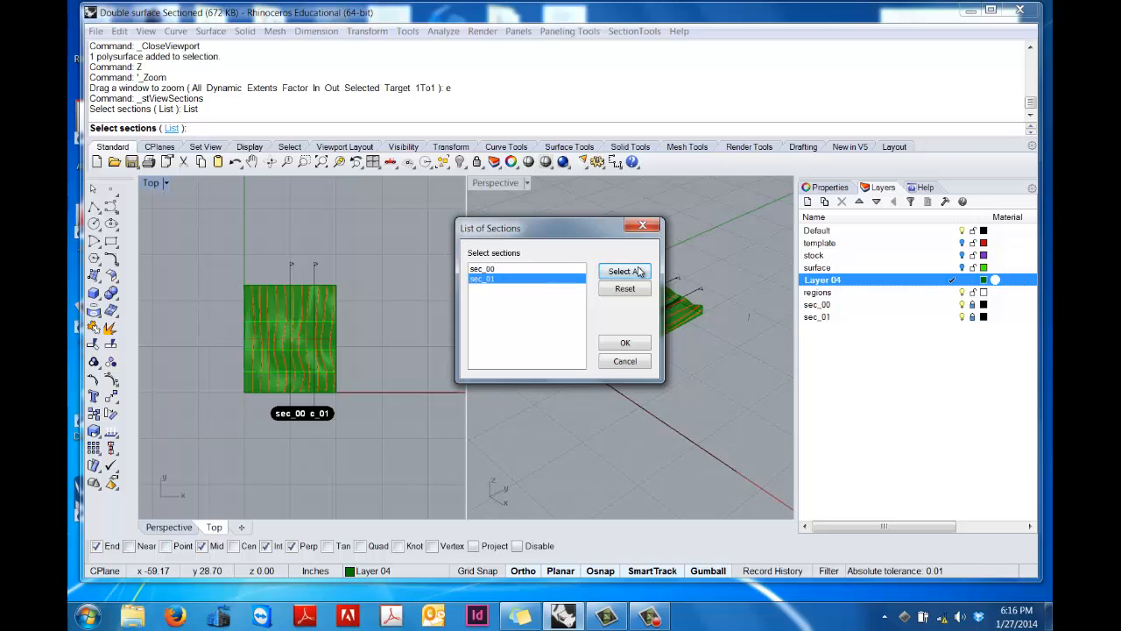
{"action": "left_click", "coordinate": [624, 343]}
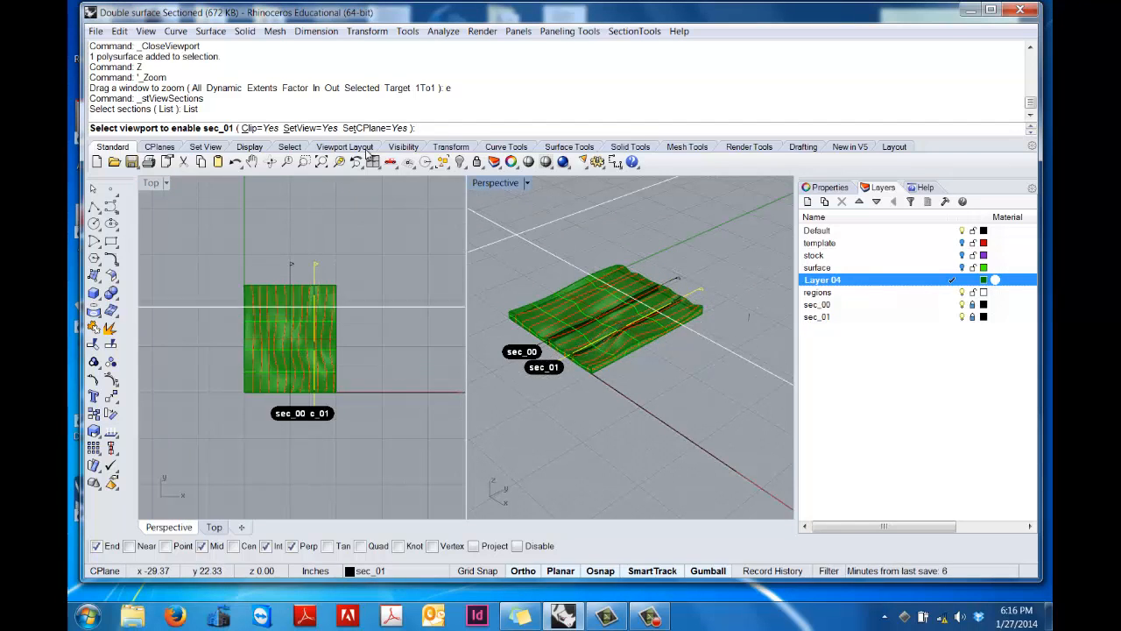
{"action": "left_click", "coordinate": [309, 127]}
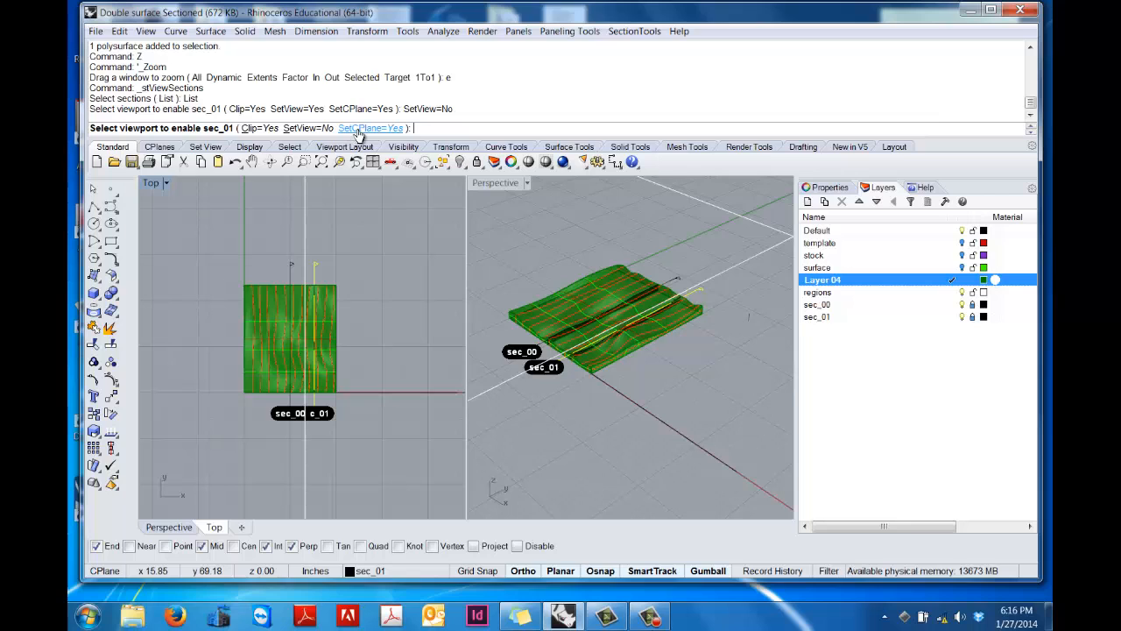
{"action": "left_click", "coordinate": [359, 129]}
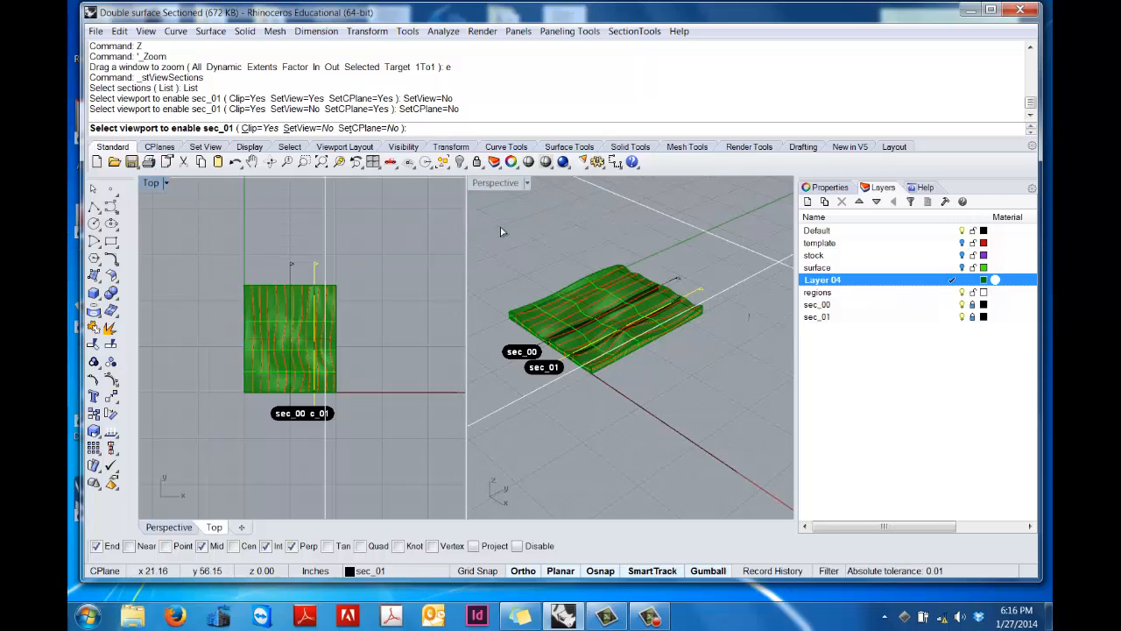
{"action": "left_click", "coordinate": [576, 244]}
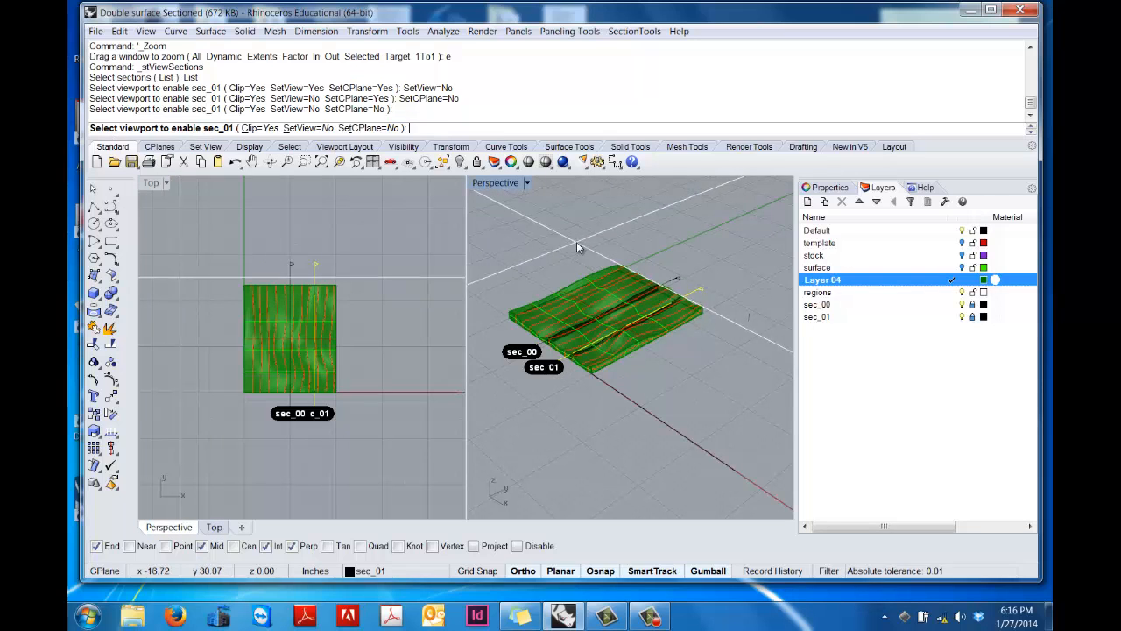
{"action": "right_click_drag", "start_coordinate": [540, 293], "coordinate": [762, 246]}
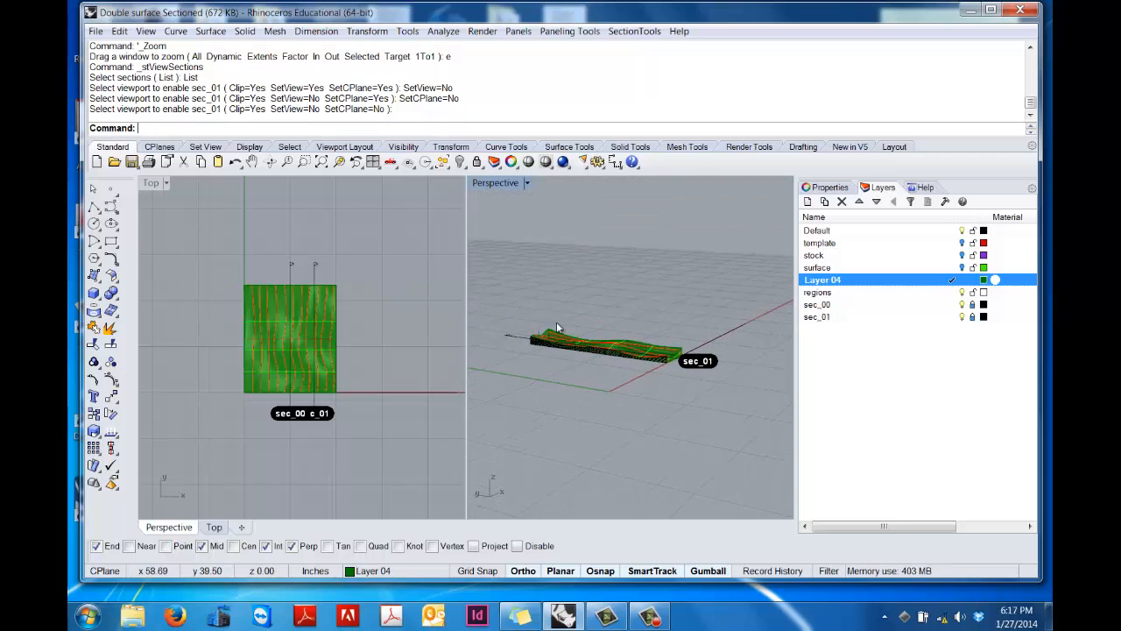
{"action": "type", "text": "Z"}
{"action": "key", "text": "Return"}
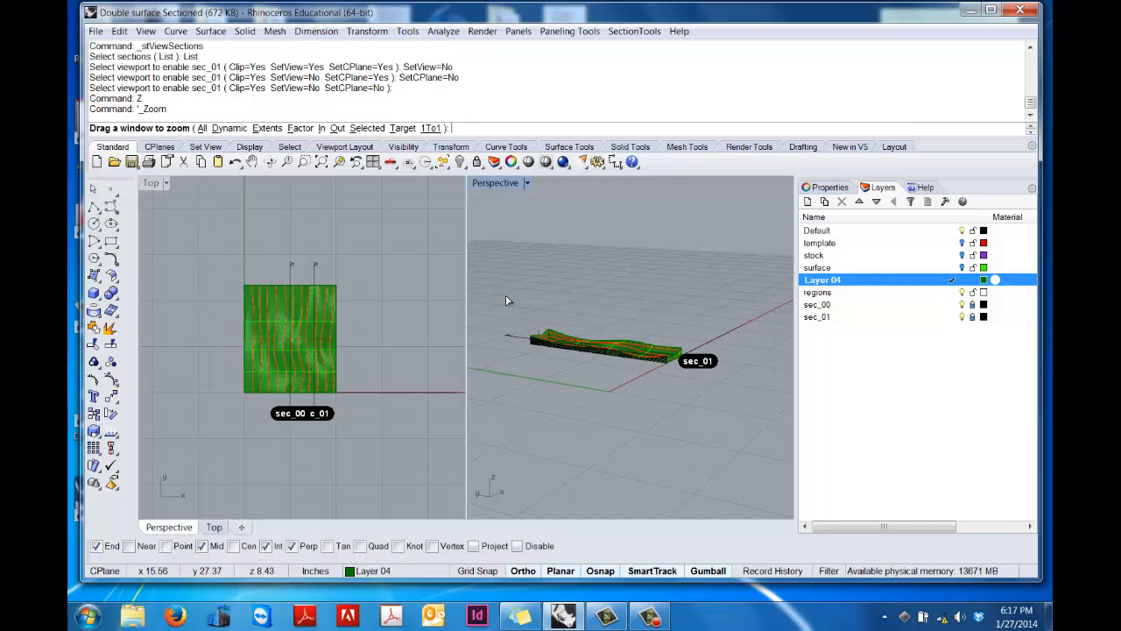
{"action": "left_click_drag", "start_coordinate": [508, 298], "coordinate": [743, 405]}
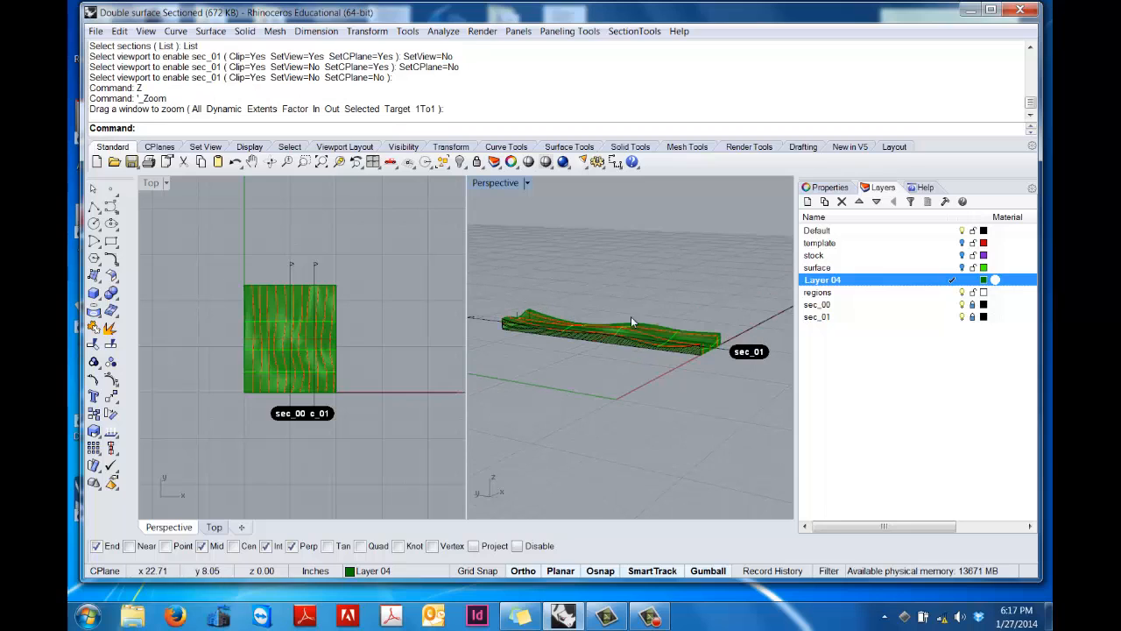
Step: Edit section sec_01 with Flip=Yes so the clip keeps the other side of the solid, and accept the change
{"action": "left_click", "coordinate": [634, 31]}
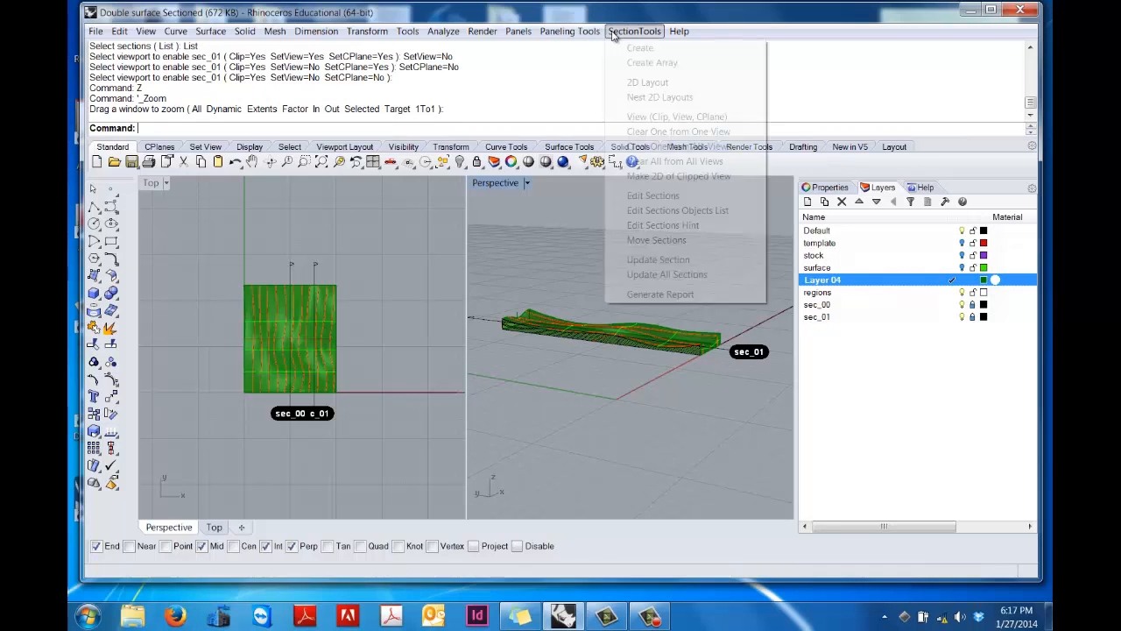
{"action": "left_click", "coordinate": [648, 196]}
{"action": "left_click", "coordinate": [174, 128]}
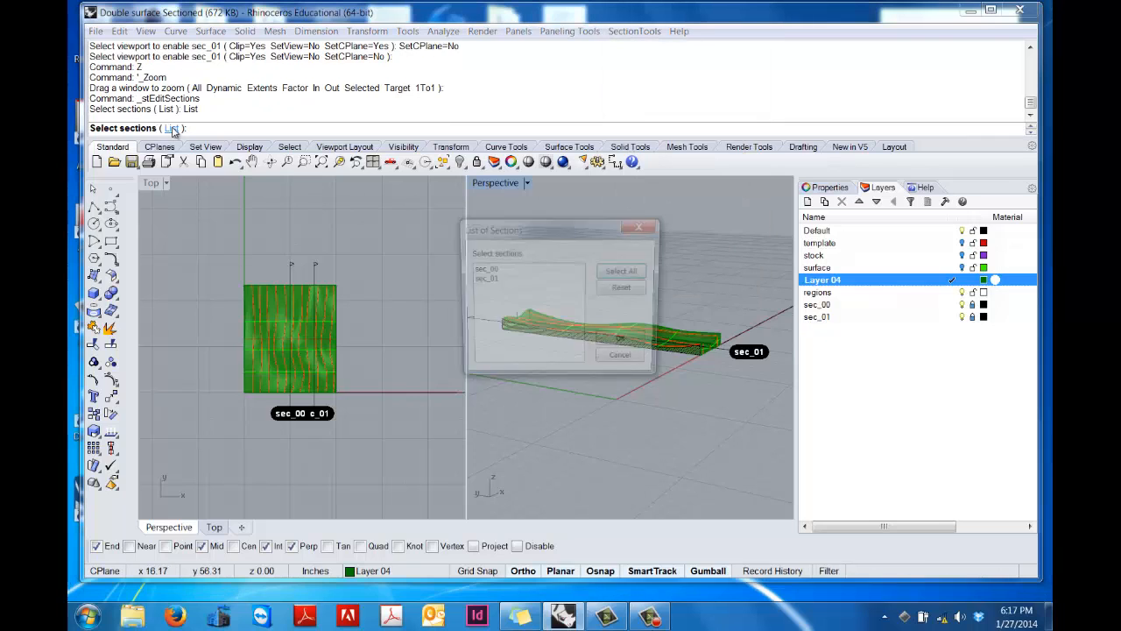
{"action": "left_click", "coordinate": [482, 279]}
{"action": "left_click", "coordinate": [623, 343]}
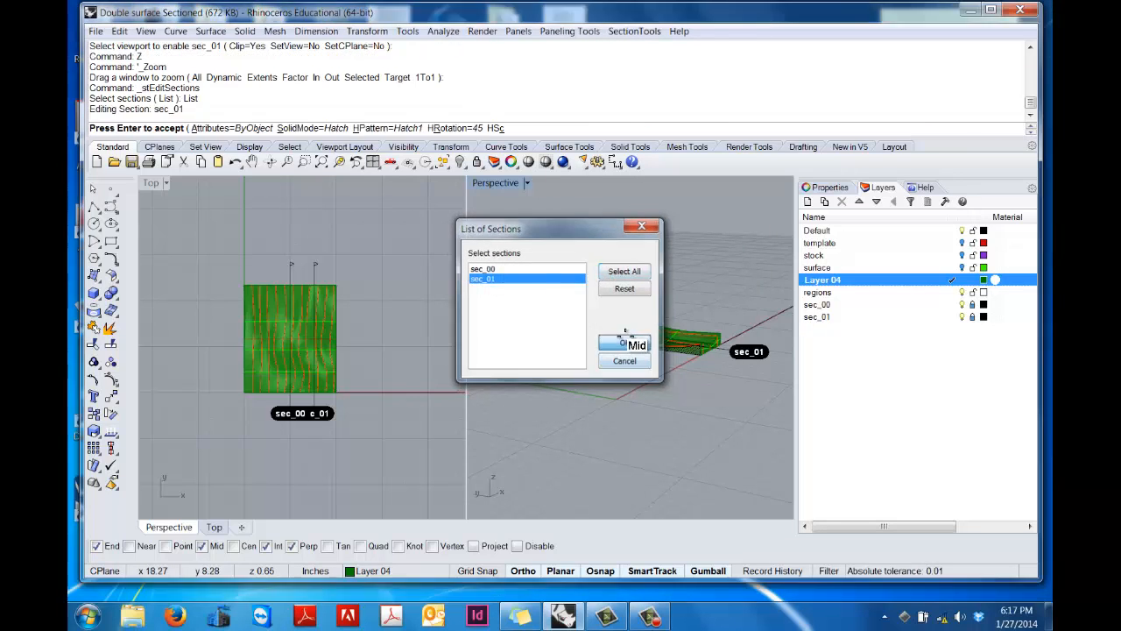
{"action": "left_click", "coordinate": [546, 129]}
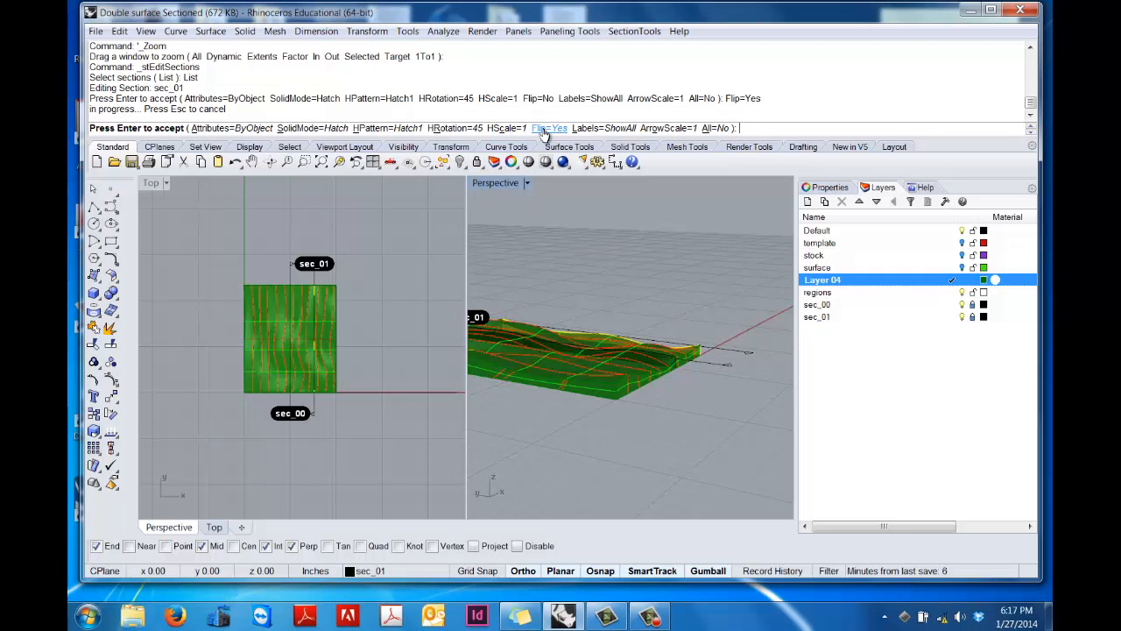
{"action": "right_click_drag", "start_coordinate": [679, 299], "coordinate": [525, 302]}
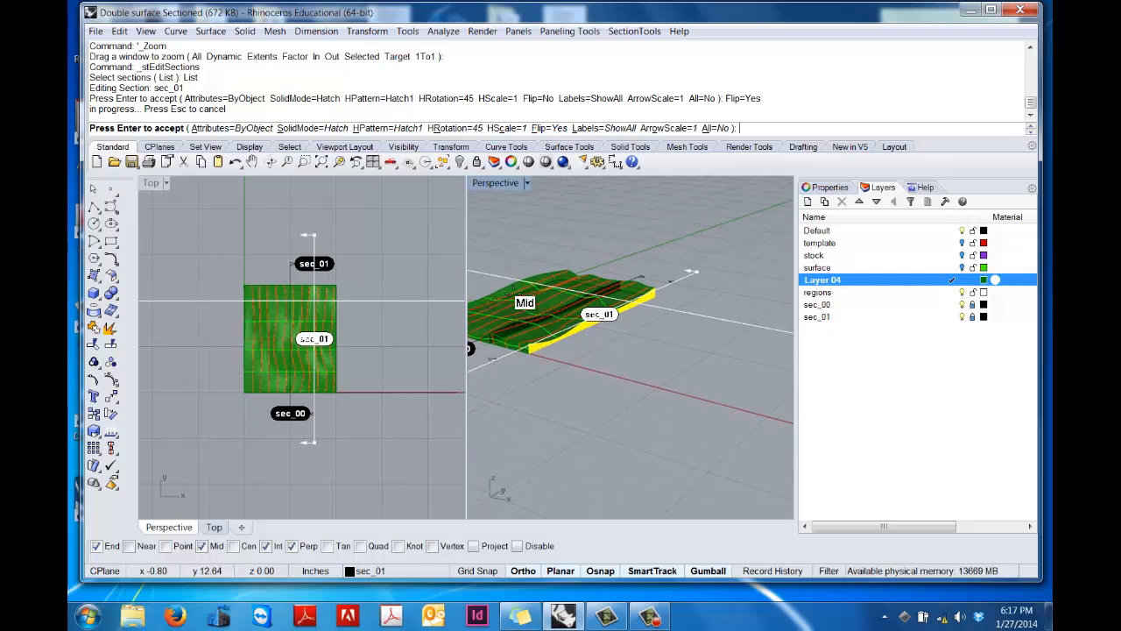
{"action": "right_click", "coordinate": [668, 228]}
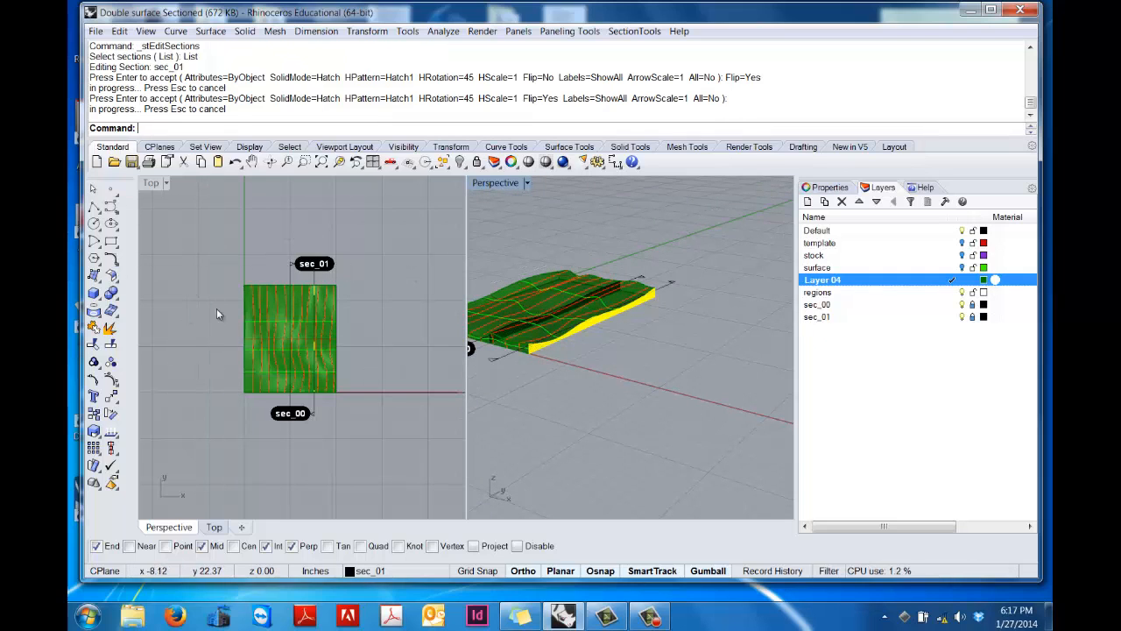
{"action": "left_click", "coordinate": [697, 225]}
Step: Clip the Top viewport at section sec_00, keeping SetView=No and SetCPlane=No
{"action": "left_click", "coordinate": [625, 32]}
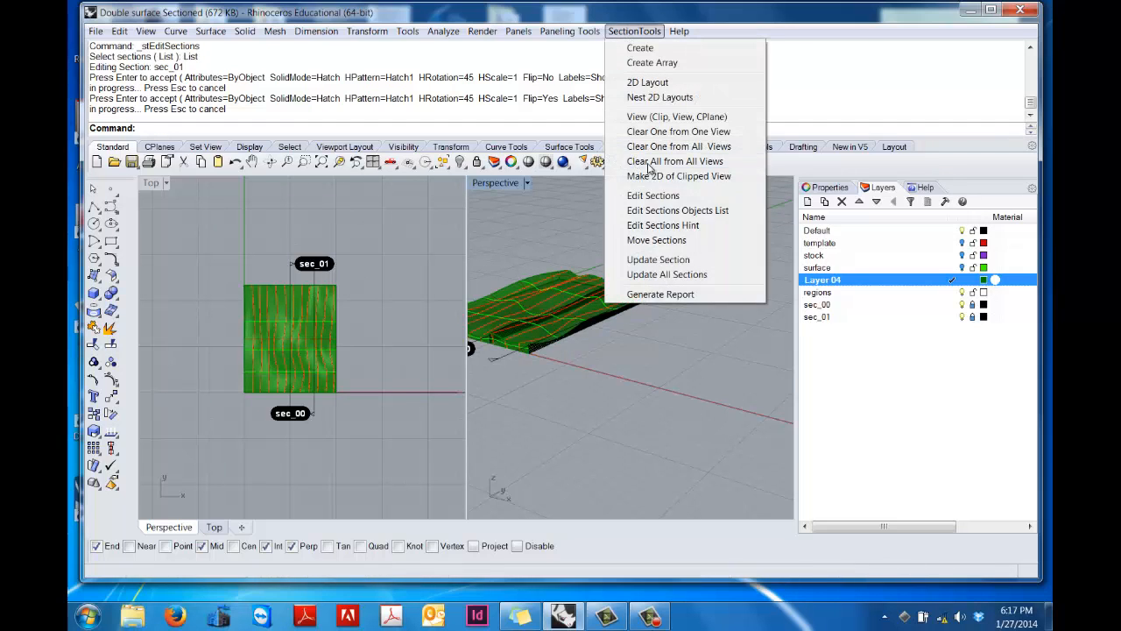
{"action": "left_click", "coordinate": [664, 115]}
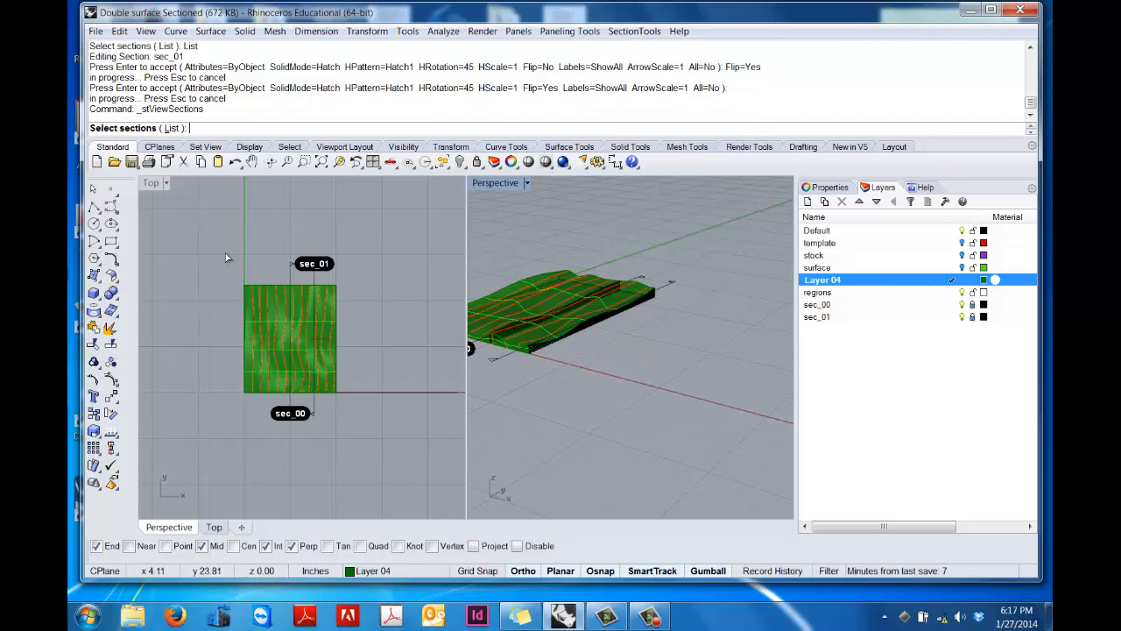
{"action": "left_click", "coordinate": [172, 128]}
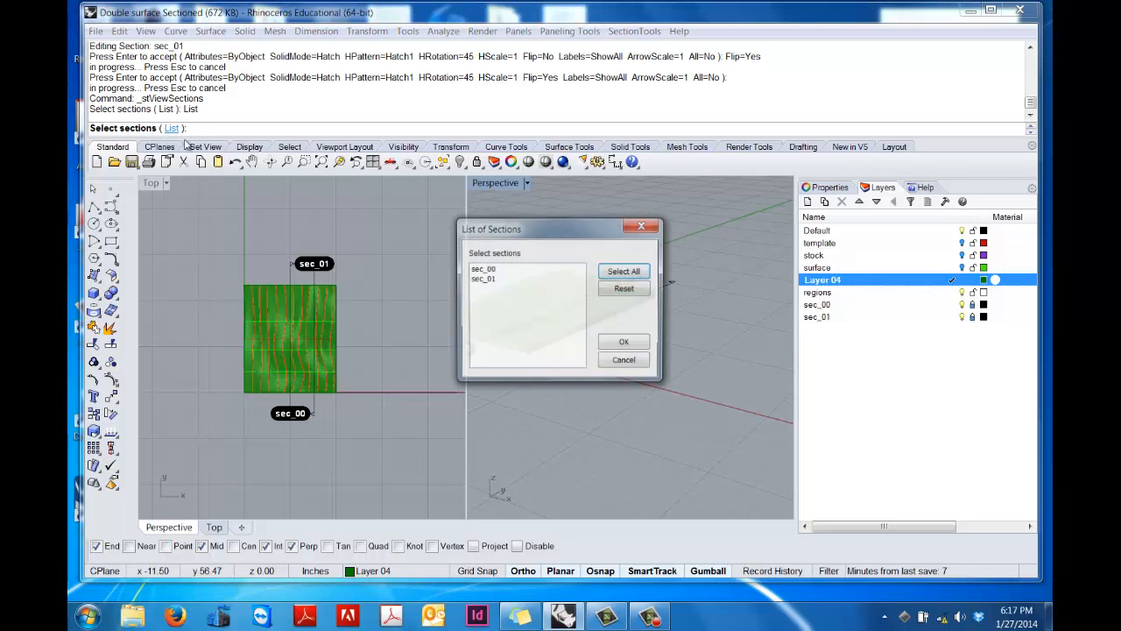
{"action": "left_click", "coordinate": [482, 269]}
{"action": "left_click", "coordinate": [624, 342]}
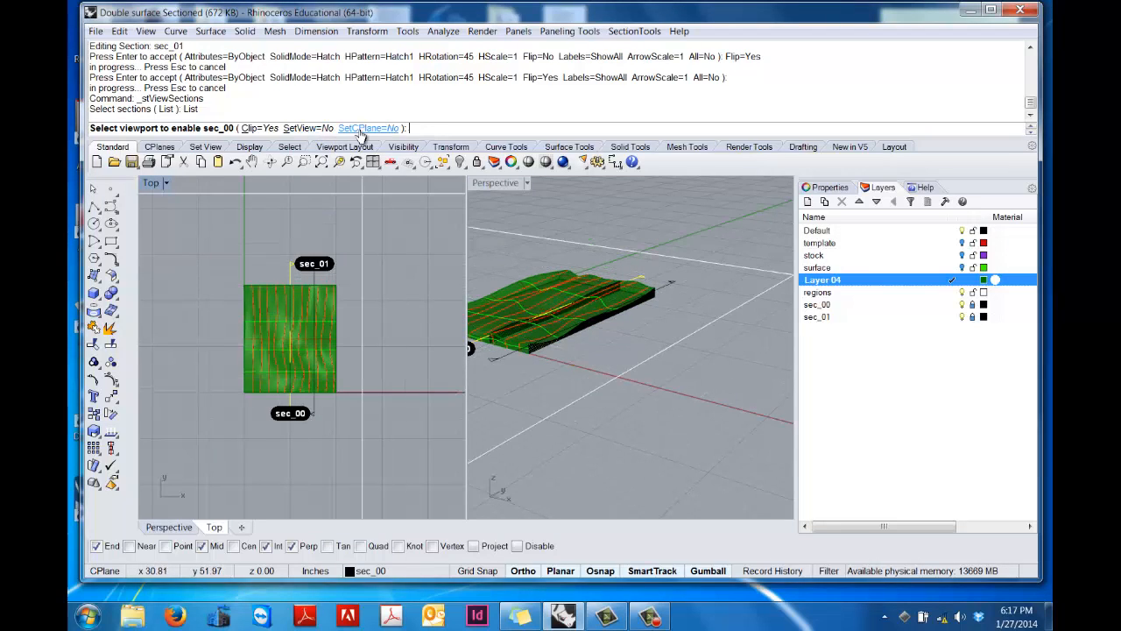
{"action": "left_click", "coordinate": [368, 248]}
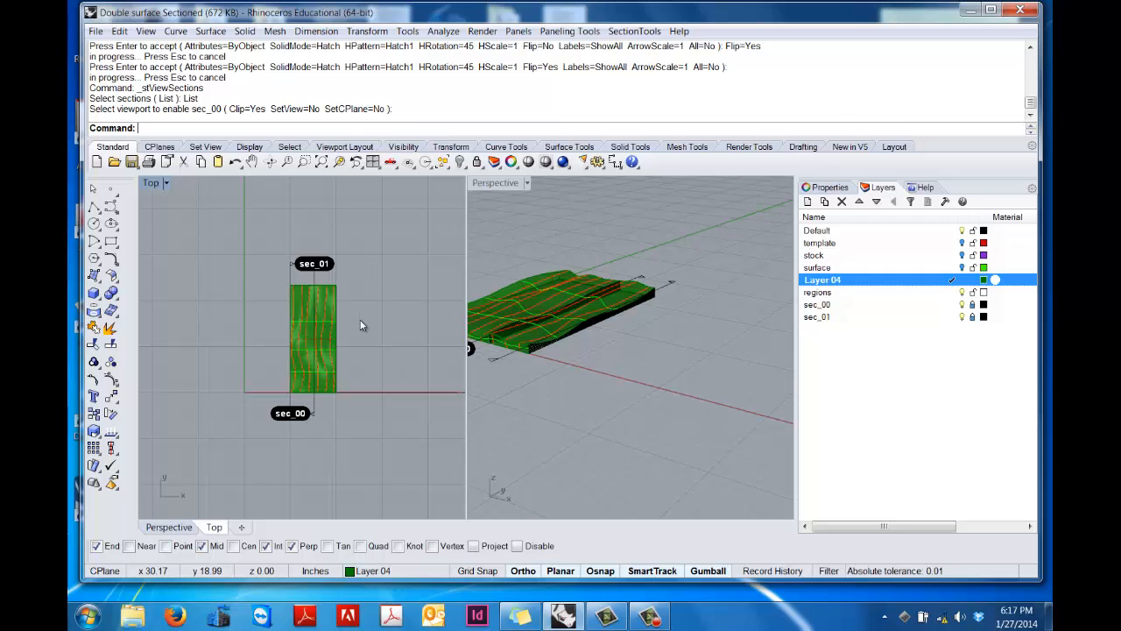
{"action": "right_click_drag", "start_coordinate": [361, 325], "coordinate": [399, 322]}
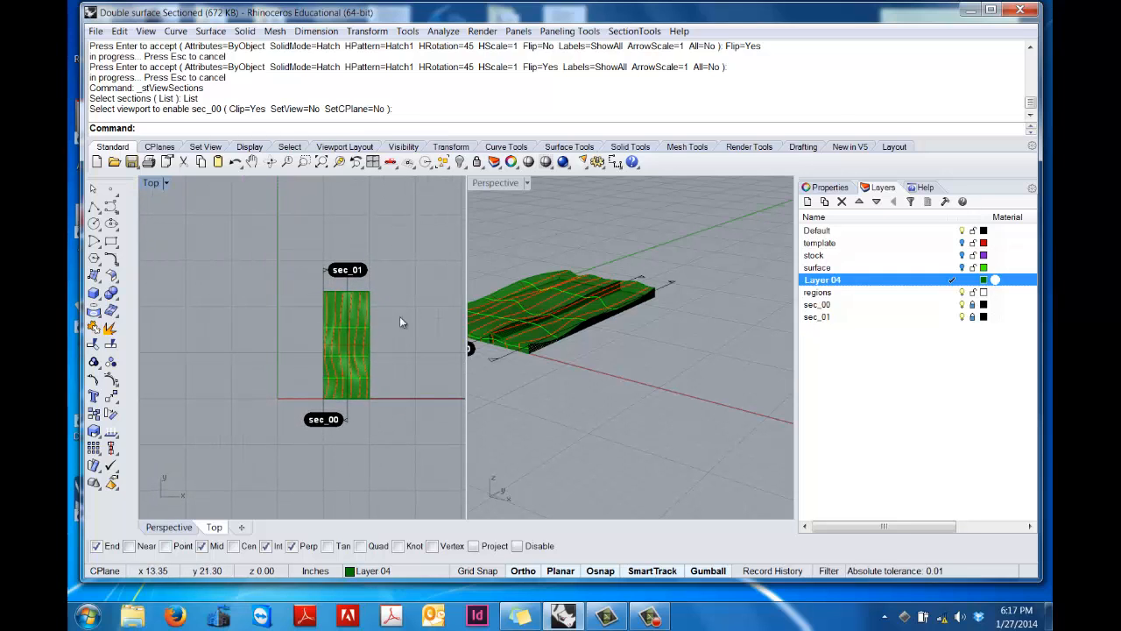
Step: Clear the sec_00 clipping from the Top viewport only
{"action": "left_click", "coordinate": [634, 31]}
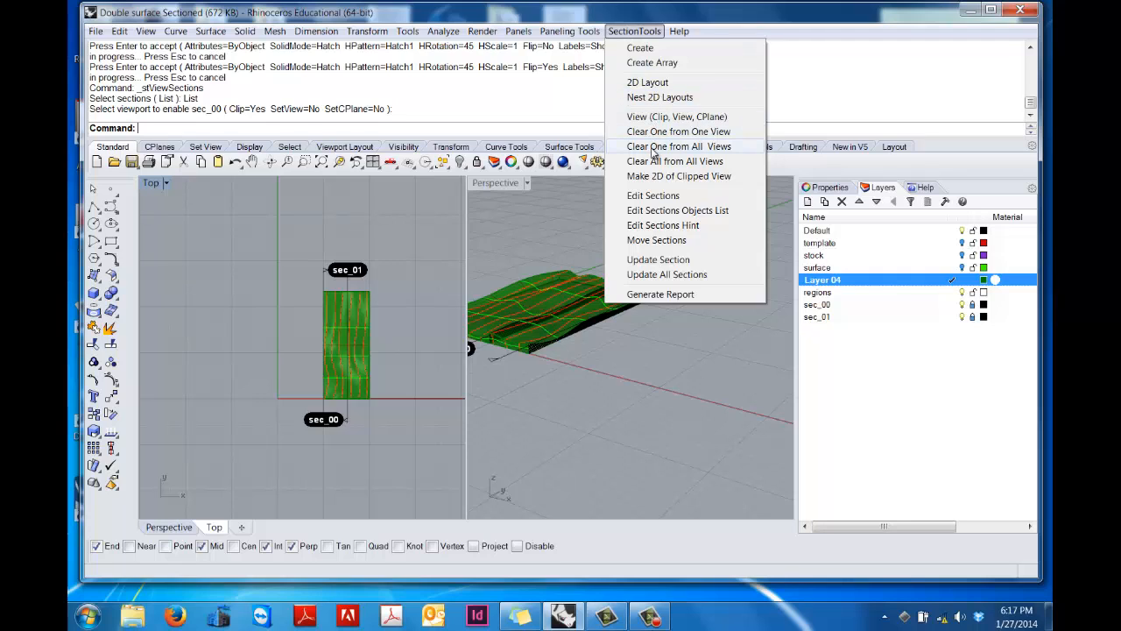
{"action": "left_click", "coordinate": [657, 131]}
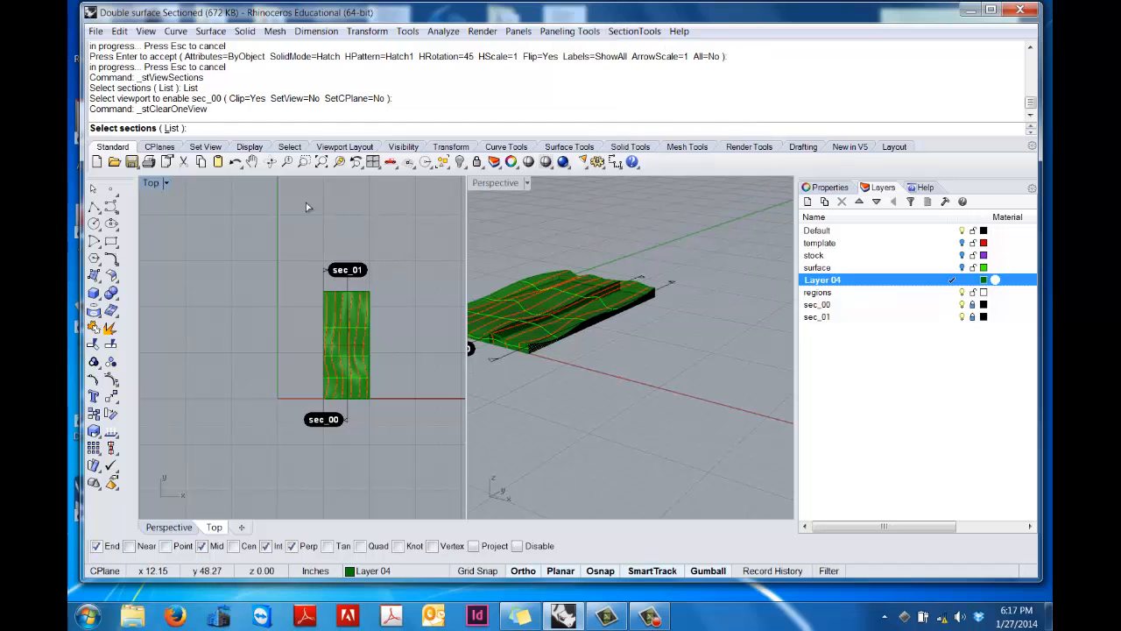
{"action": "left_click", "coordinate": [169, 128]}
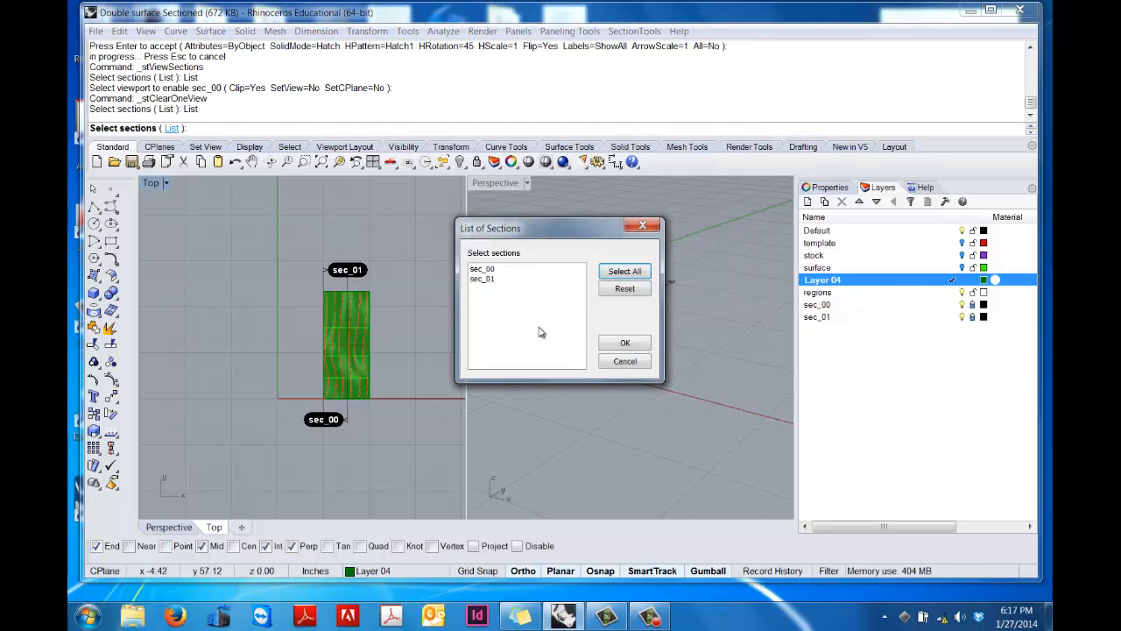
{"action": "left_click", "coordinate": [487, 272]}
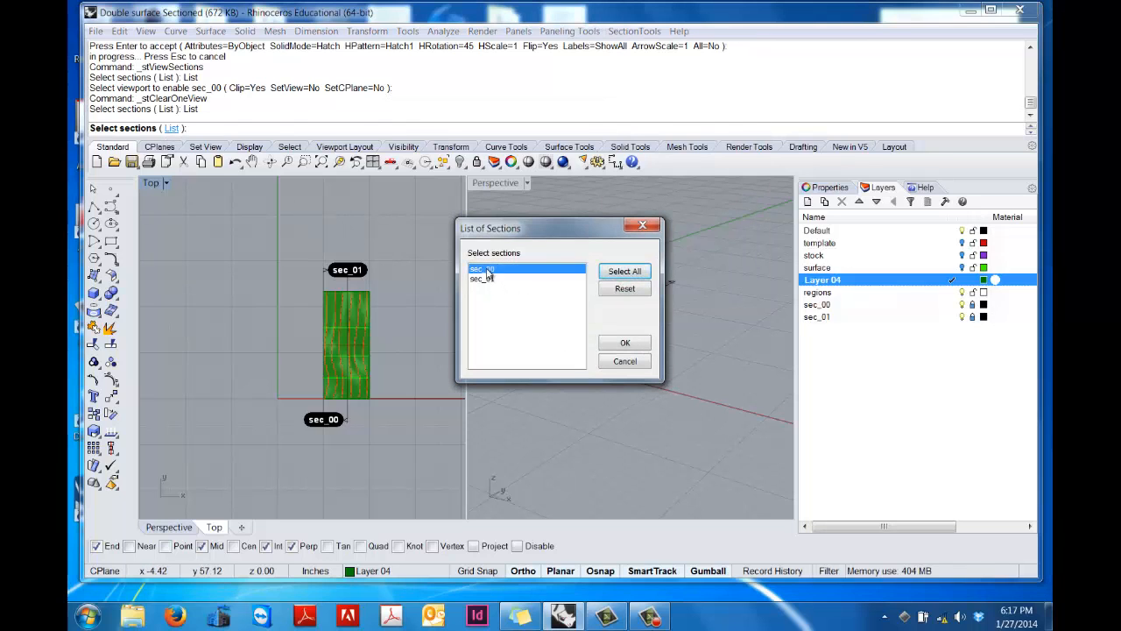
{"action": "left_click", "coordinate": [624, 342]}
{"action": "left_click", "coordinate": [408, 293]}
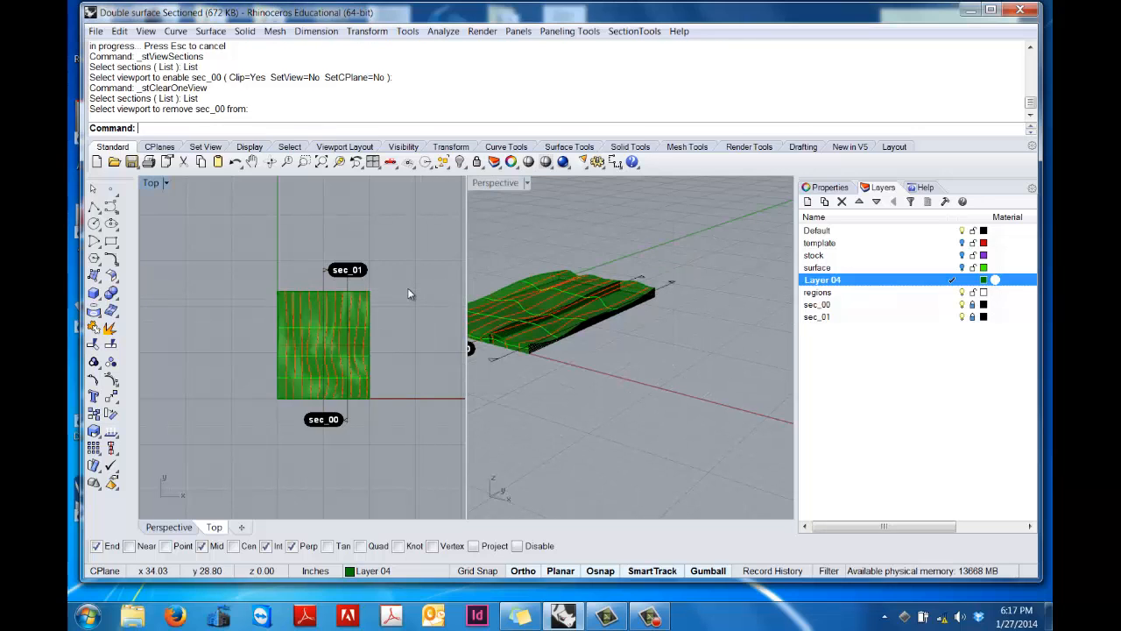
Step: Clear all section clipping from all views
{"action": "left_click", "coordinate": [632, 31]}
{"action": "left_click", "coordinate": [649, 160]}
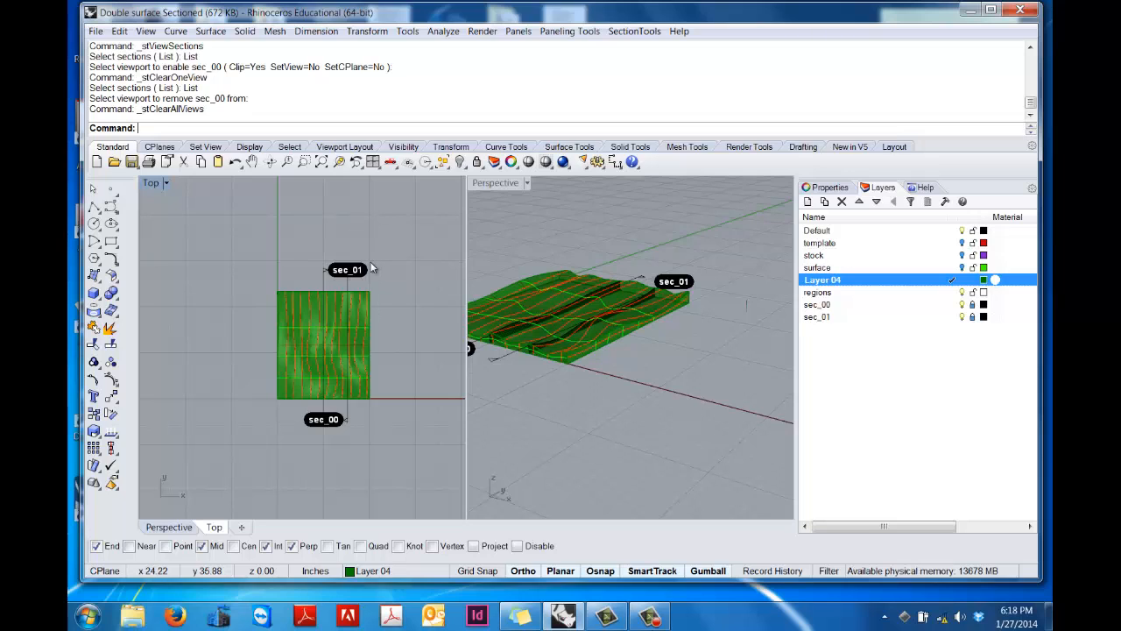
{"action": "left_click", "coordinate": [624, 32]}
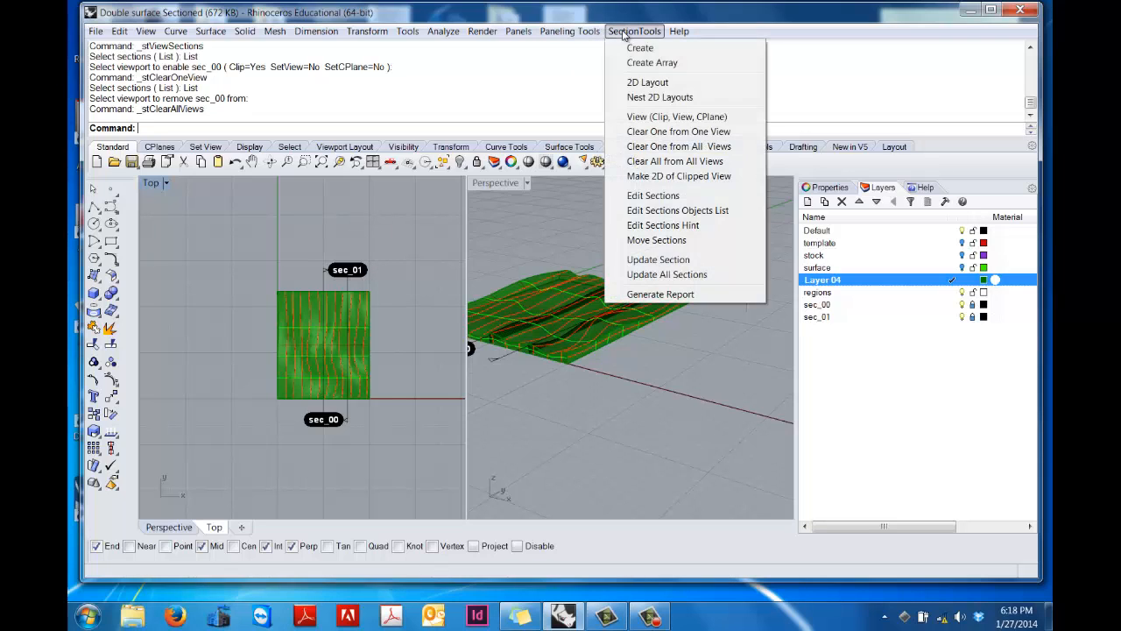
Step: Edit the section hints of both sections, setting Curve=Hide and Text=Hide for sec_00 and sec_01
{"action": "left_click", "coordinate": [659, 227]}
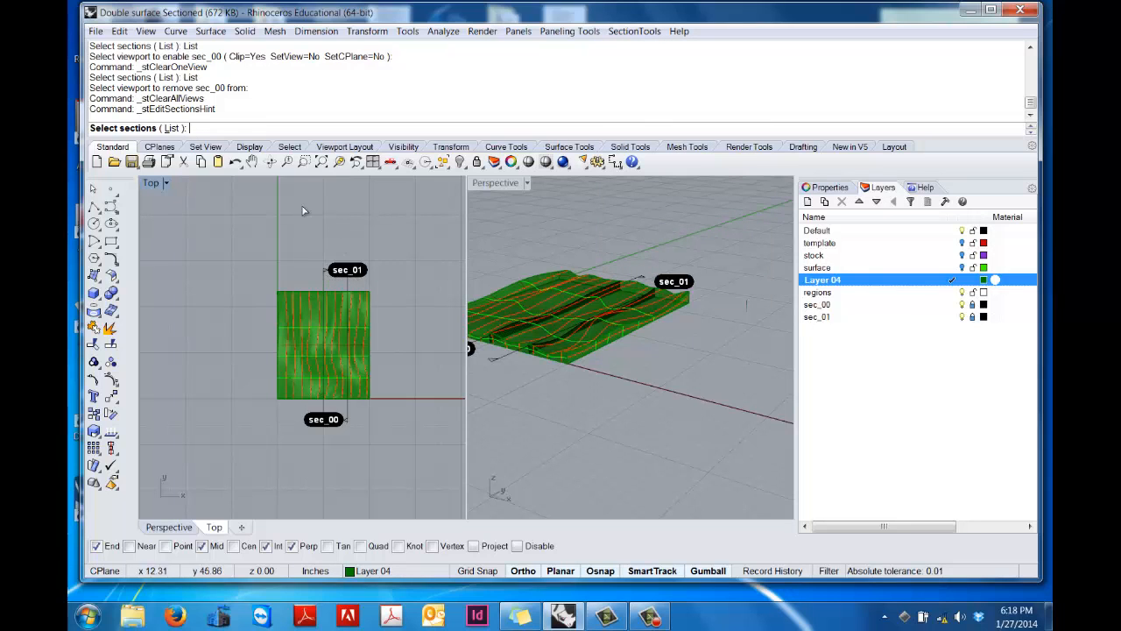
{"action": "left_click", "coordinate": [173, 129]}
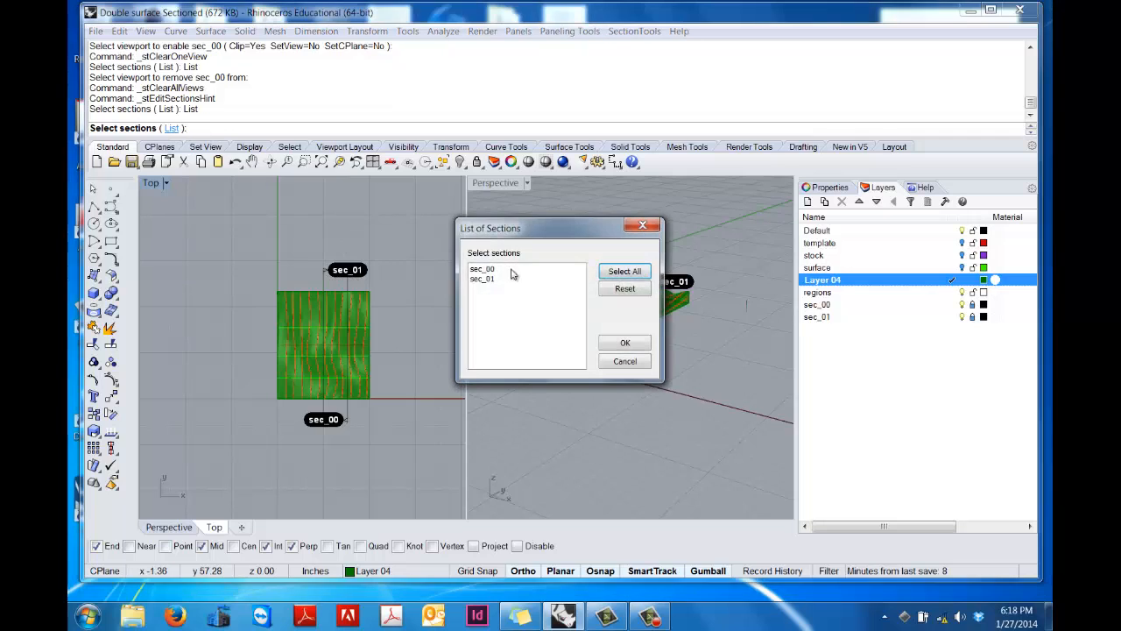
{"action": "left_click", "coordinate": [621, 273]}
{"action": "left_click", "coordinate": [625, 343]}
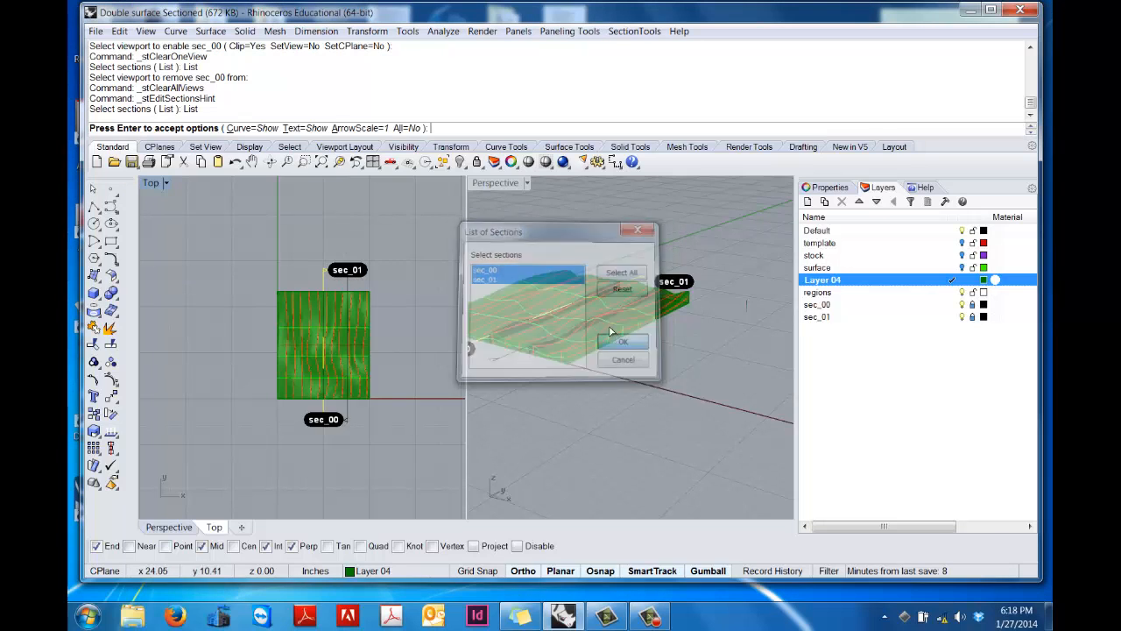
{"action": "left_click", "coordinate": [266, 129]}
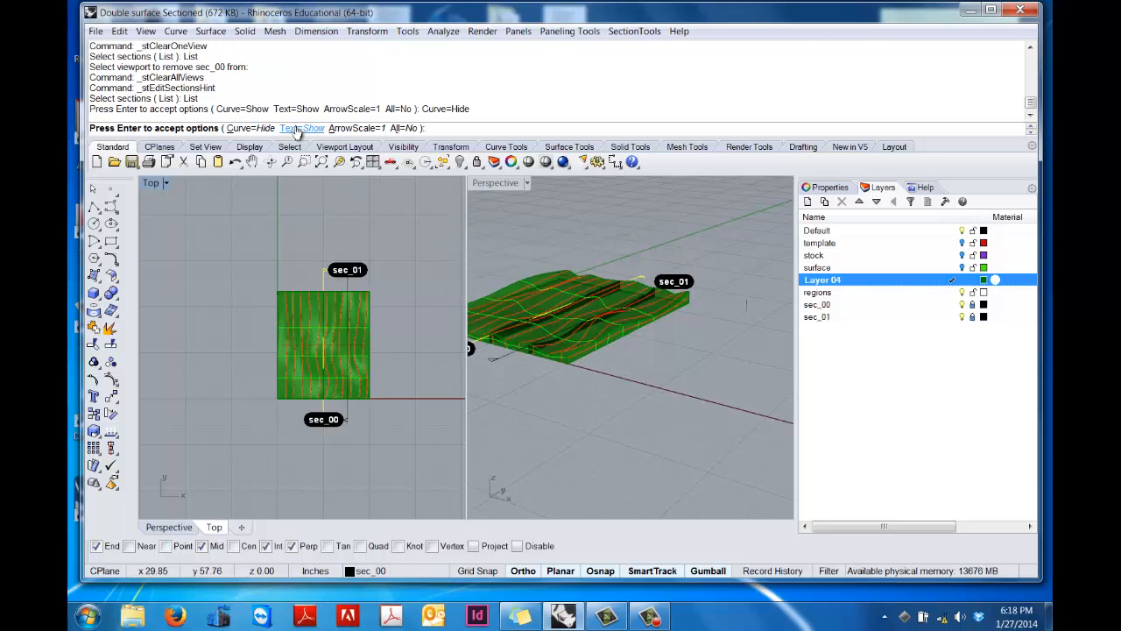
{"action": "left_click", "coordinate": [298, 129]}
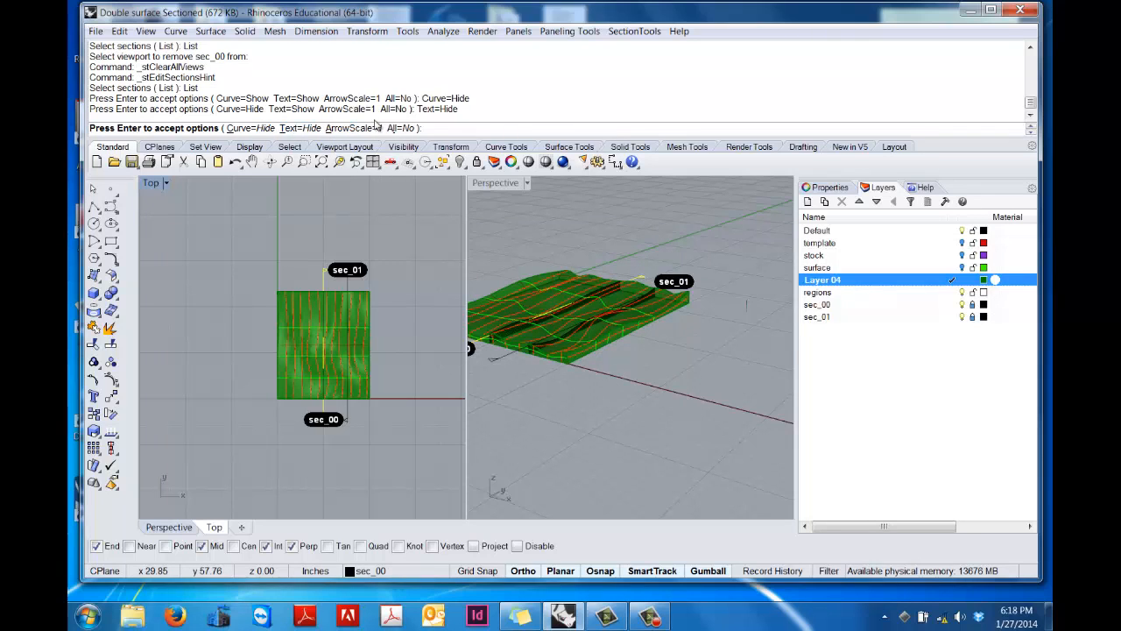
{"action": "key", "text": "Return"}
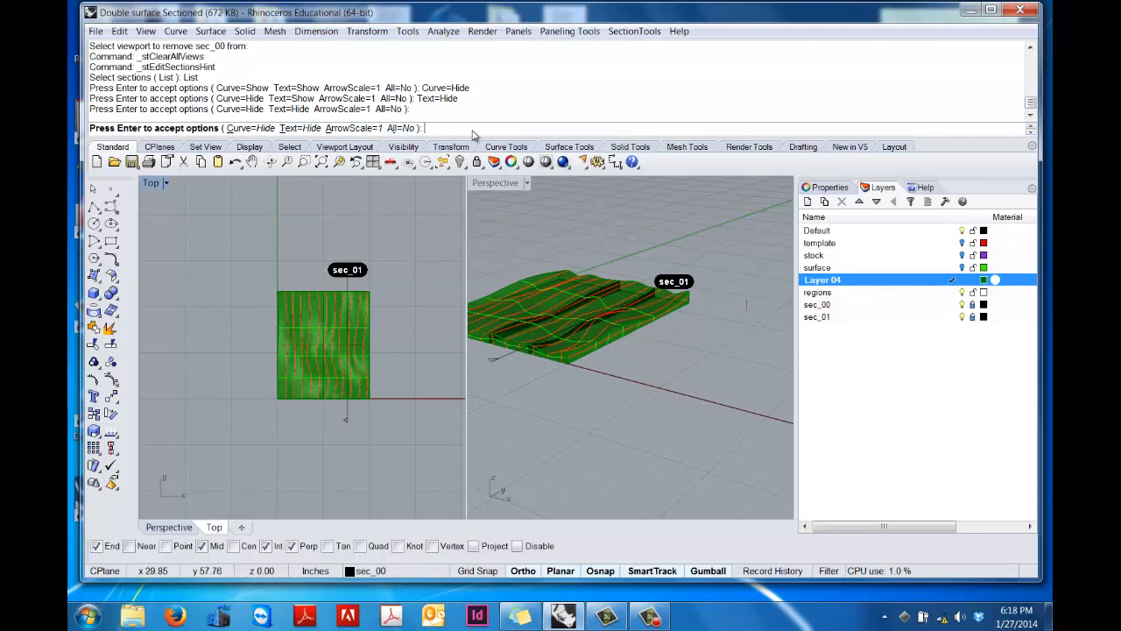
{"action": "left_click", "coordinate": [252, 127]}
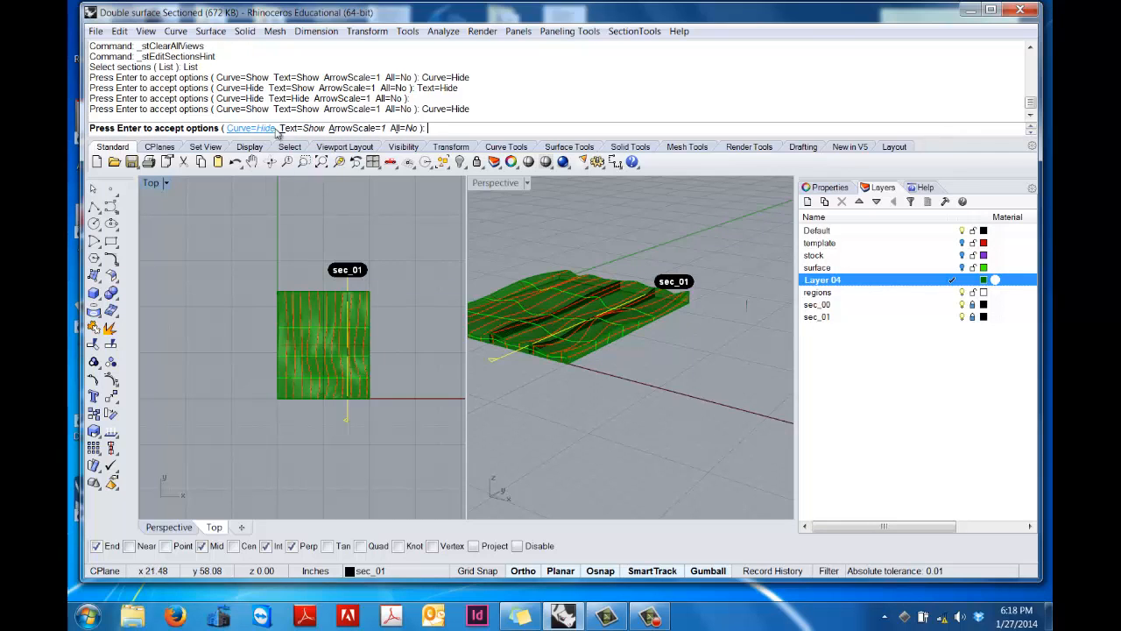
{"action": "left_click", "coordinate": [295, 129]}
{"action": "key", "text": "Return"}
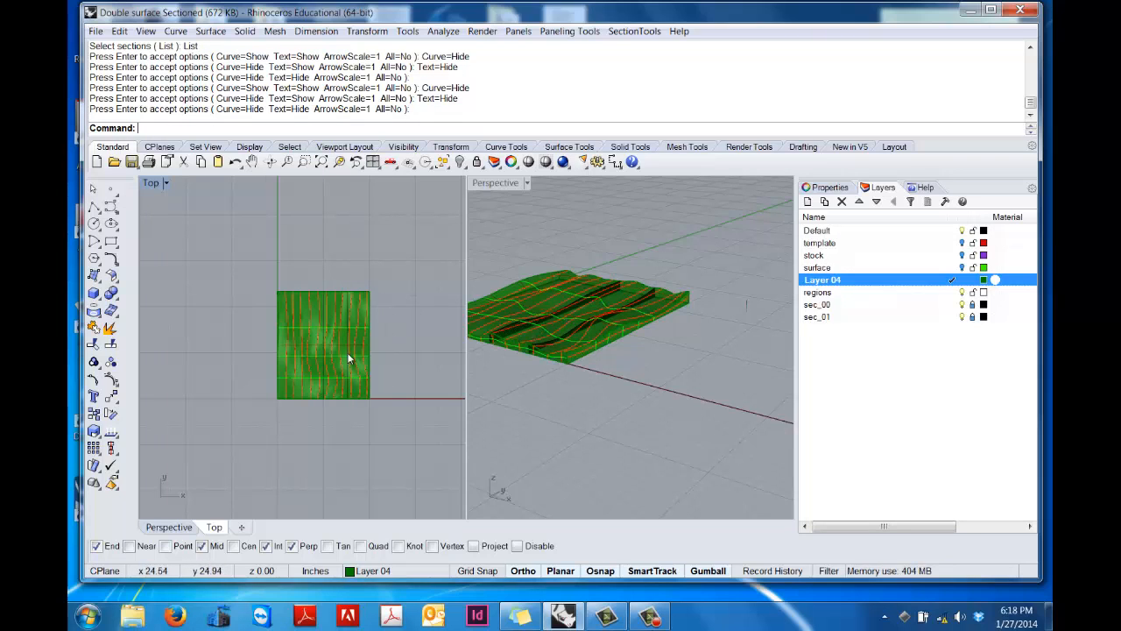
{"action": "right_click_drag", "start_coordinate": [333, 306], "coordinate": [276, 318]}
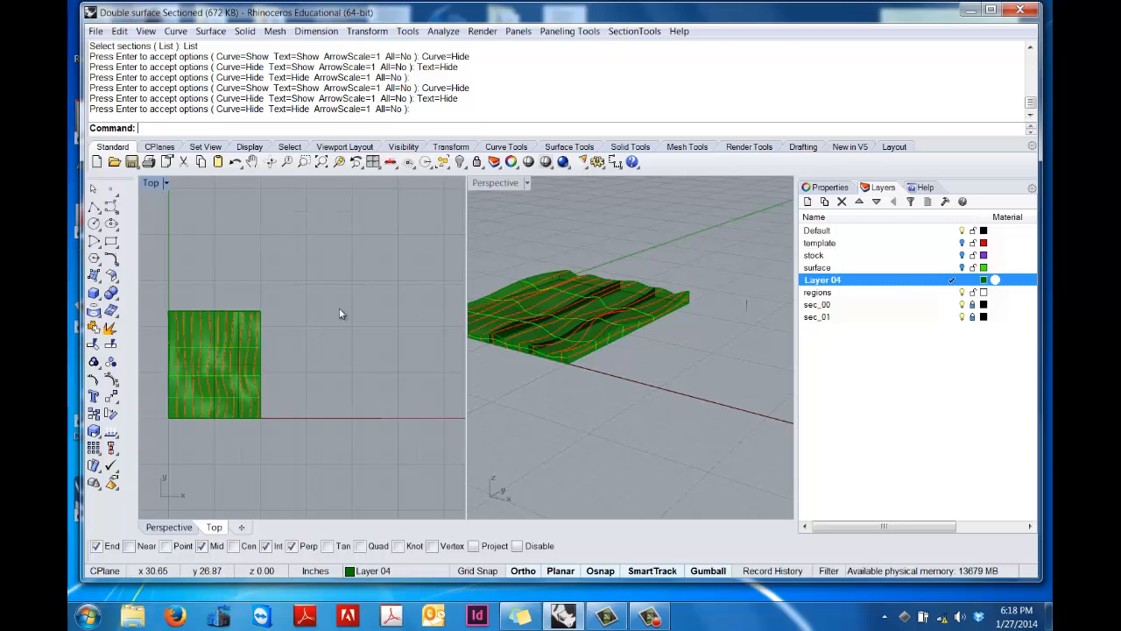
{"action": "left_click", "coordinate": [823, 303]}
{"action": "left_click", "coordinate": [829, 316], "text": "shift"}
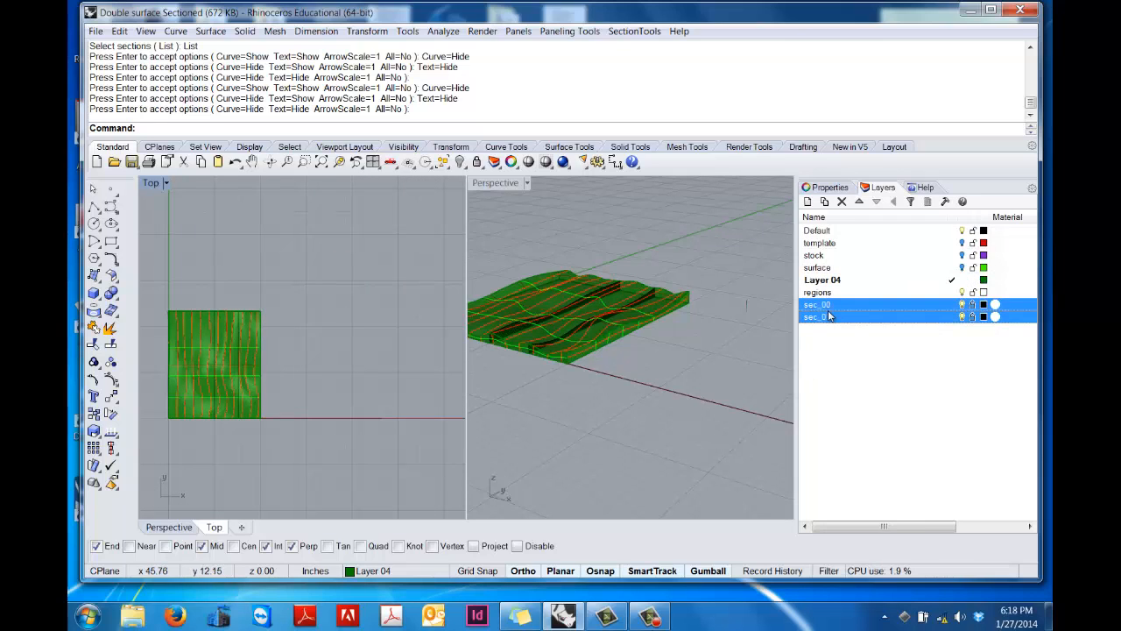
{"action": "left_click", "coordinate": [842, 201]}
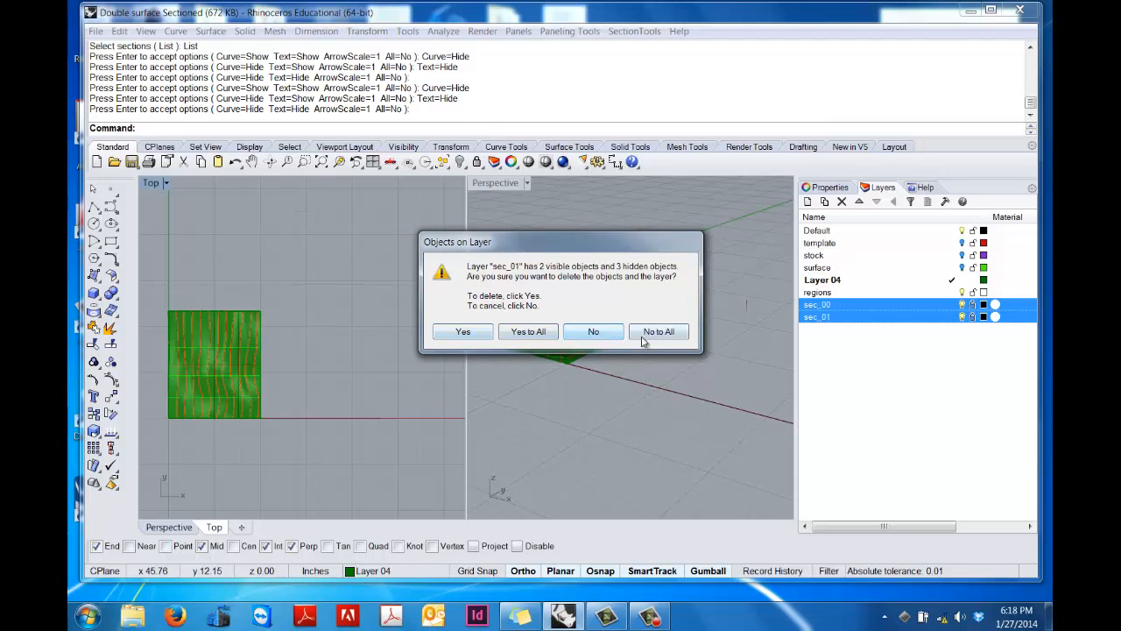
{"action": "left_click", "coordinate": [667, 332]}
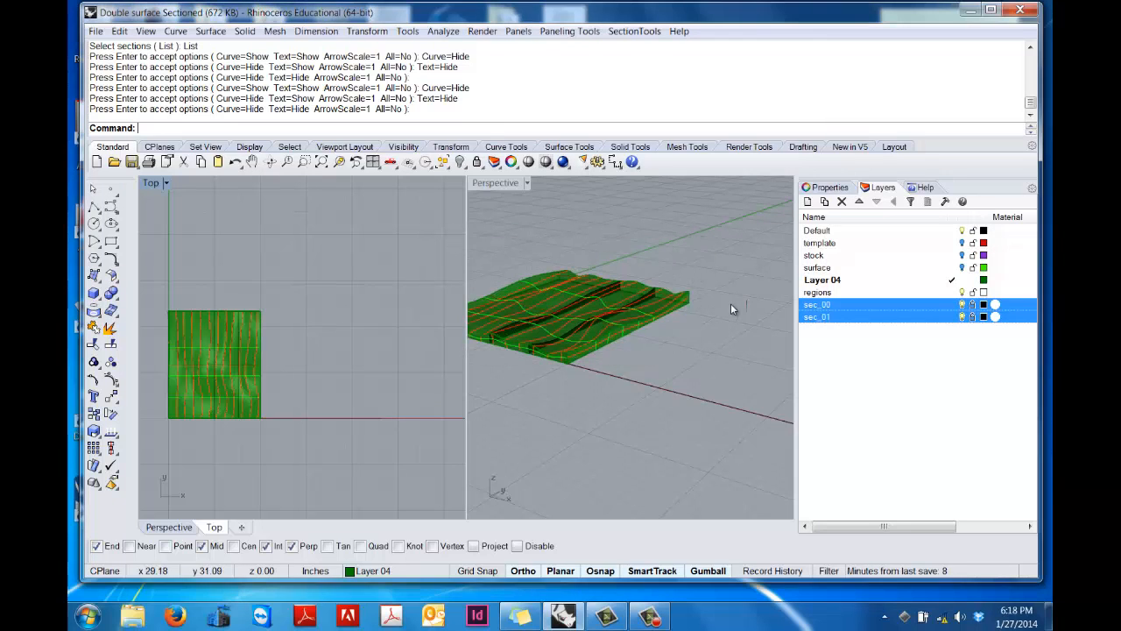
{"action": "right_click", "coordinate": [664, 252]}
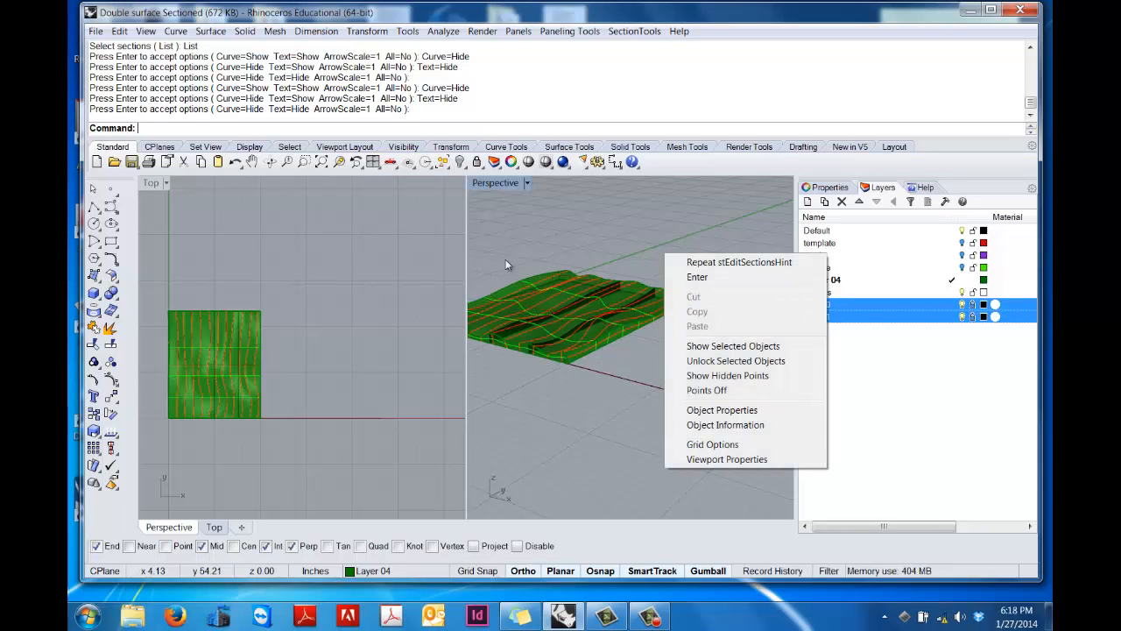
{"action": "left_click", "coordinate": [495, 260]}
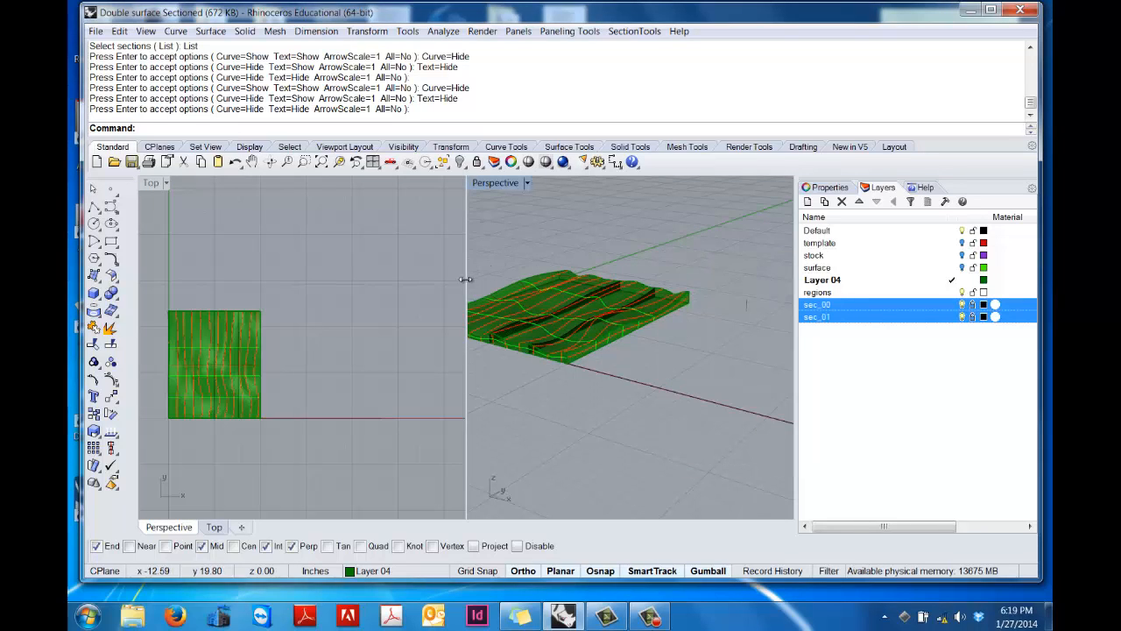
Step: Create a 2D layout of section sec_00 with ShowSolids=No and place it beside the solid, just above the X axis, in the Top viewport
{"action": "left_click_drag", "start_coordinate": [467, 279], "coordinate": [653, 272]}
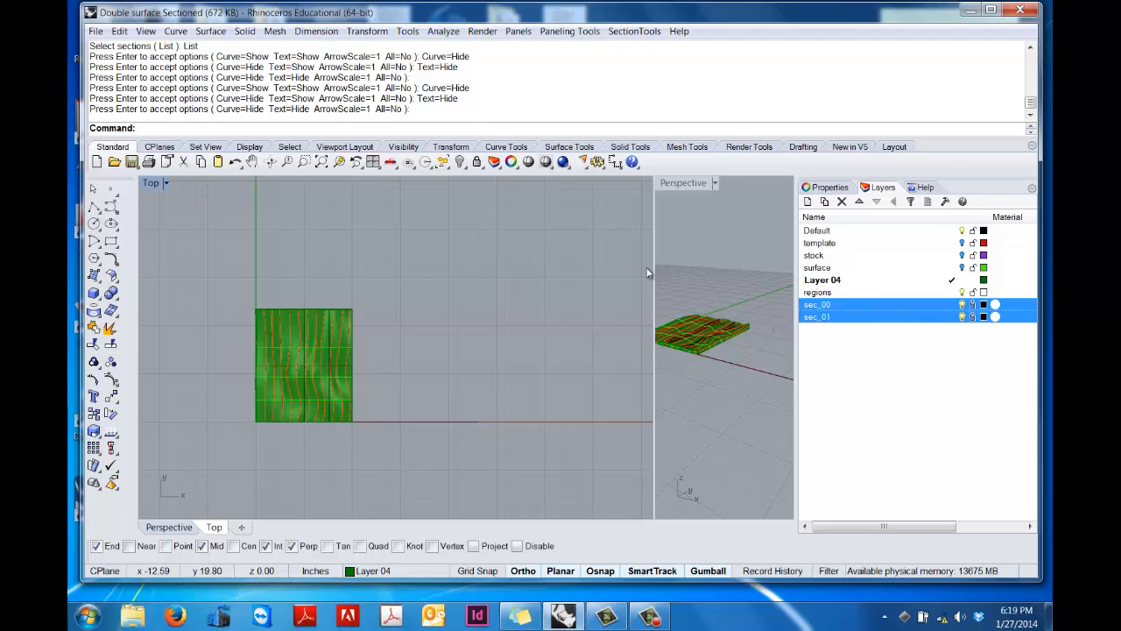
{"action": "left_click", "coordinate": [633, 30]}
{"action": "left_click", "coordinate": [648, 82]}
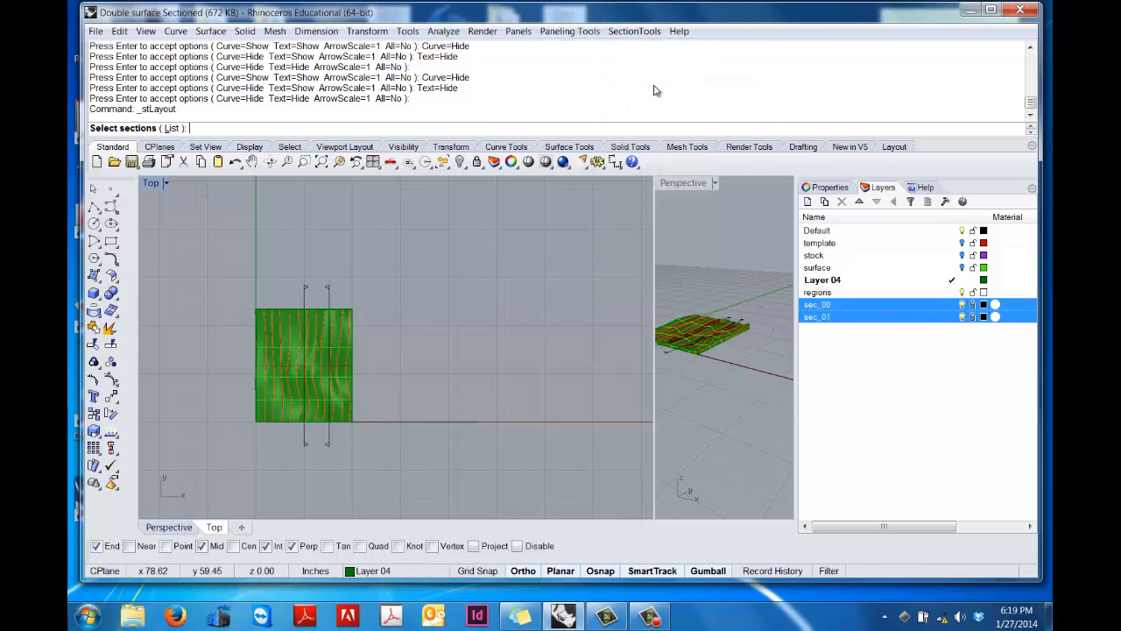
{"action": "left_click", "coordinate": [171, 128]}
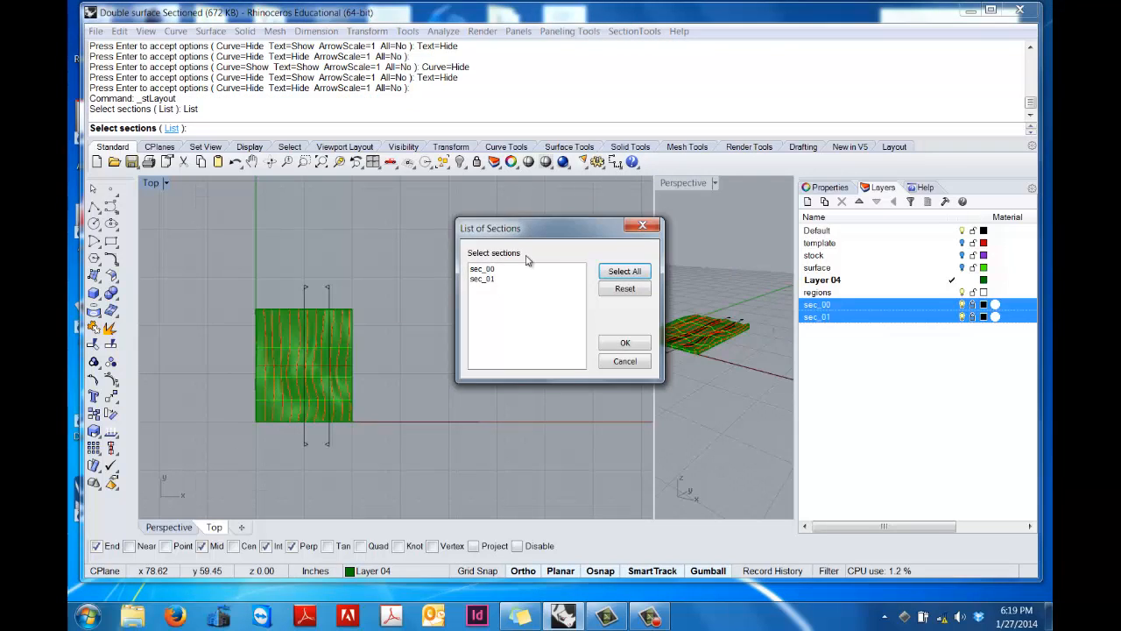
{"action": "left_click", "coordinate": [483, 269]}
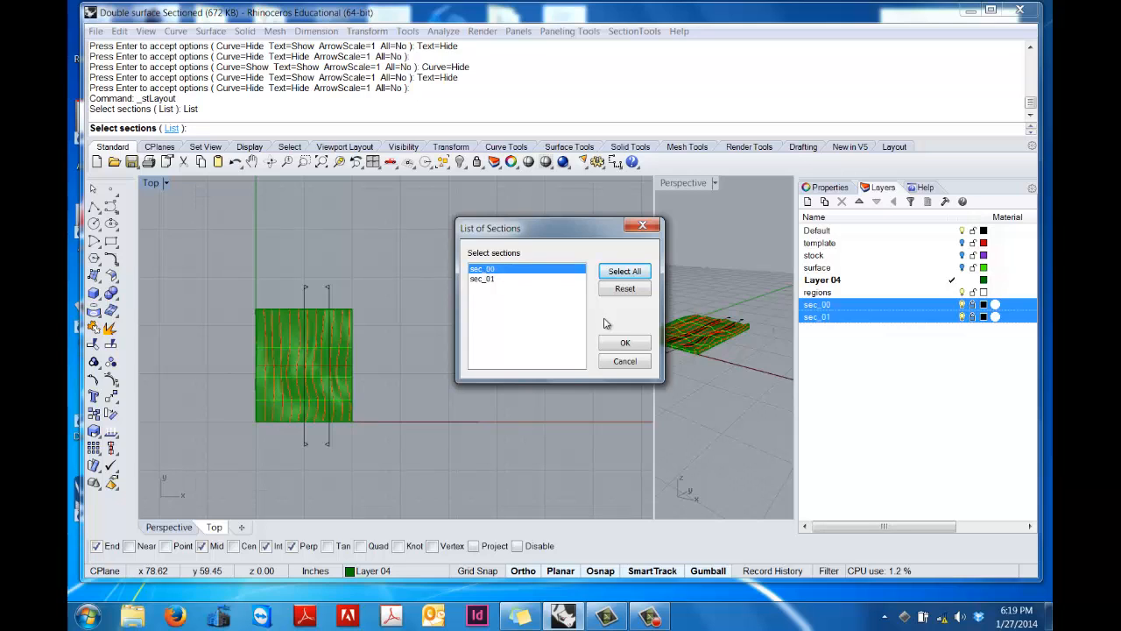
{"action": "left_click", "coordinate": [623, 344]}
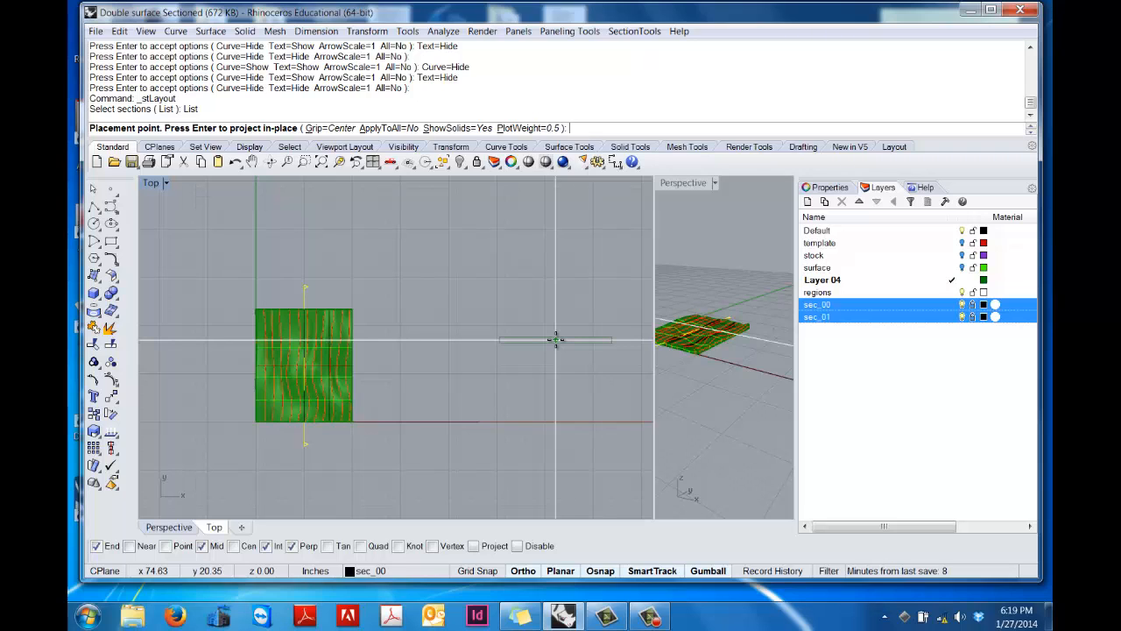
{"action": "type", "text": "s"}
{"action": "key", "text": "Return"}
{"action": "left_click", "coordinate": [474, 411]}
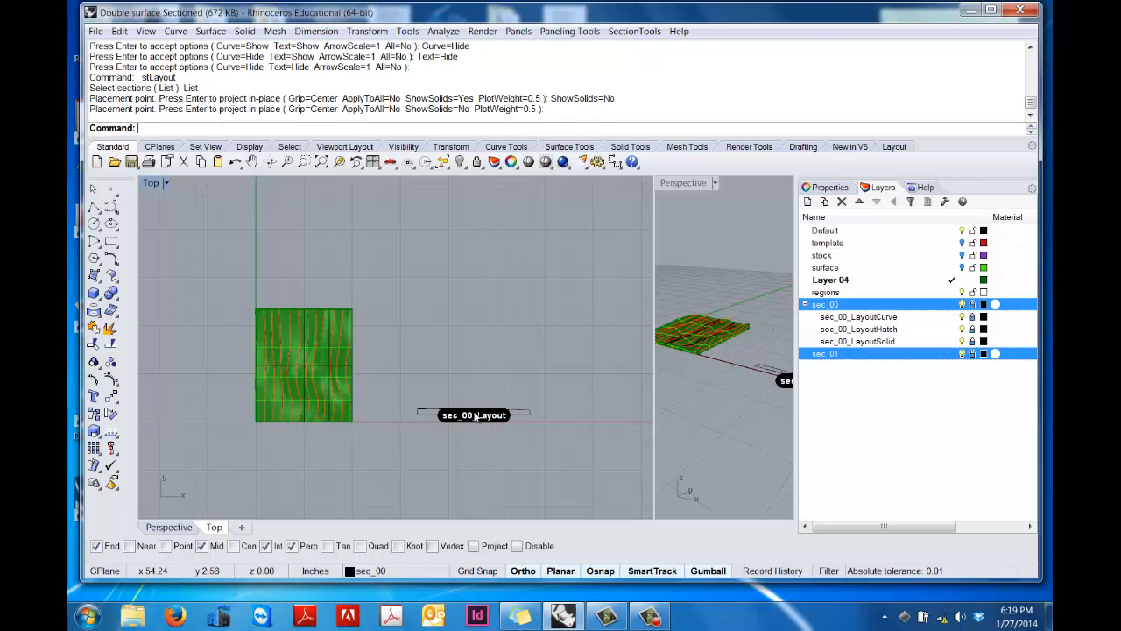
Step: Examine the sec_00 layout up close and check which geometry belongs to layer sec_00_LayoutCurve by hiding and reshowing it
{"action": "type", "text": "z"}
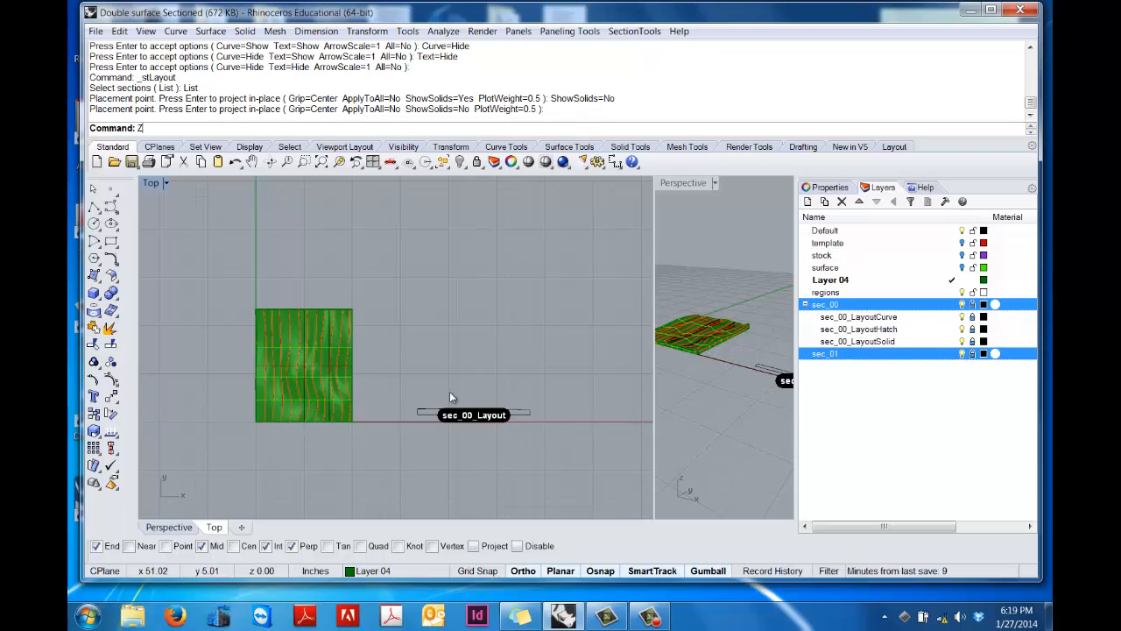
{"action": "key", "text": "Return"}
{"action": "left_click_drag", "start_coordinate": [403, 381], "coordinate": [533, 439]}
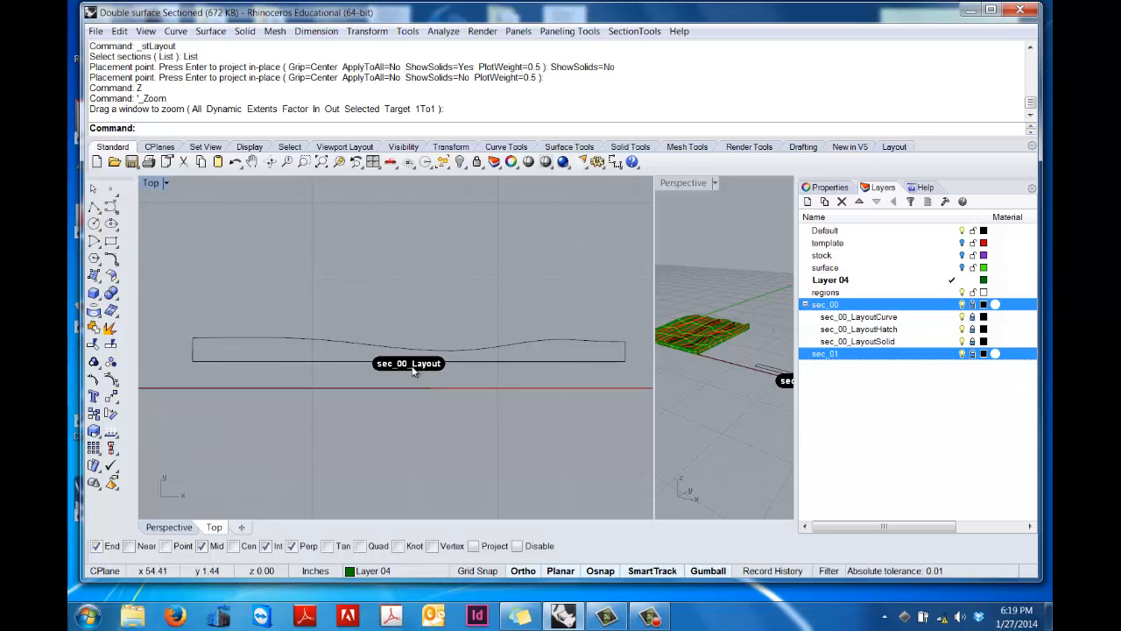
{"action": "left_click", "coordinate": [861, 317]}
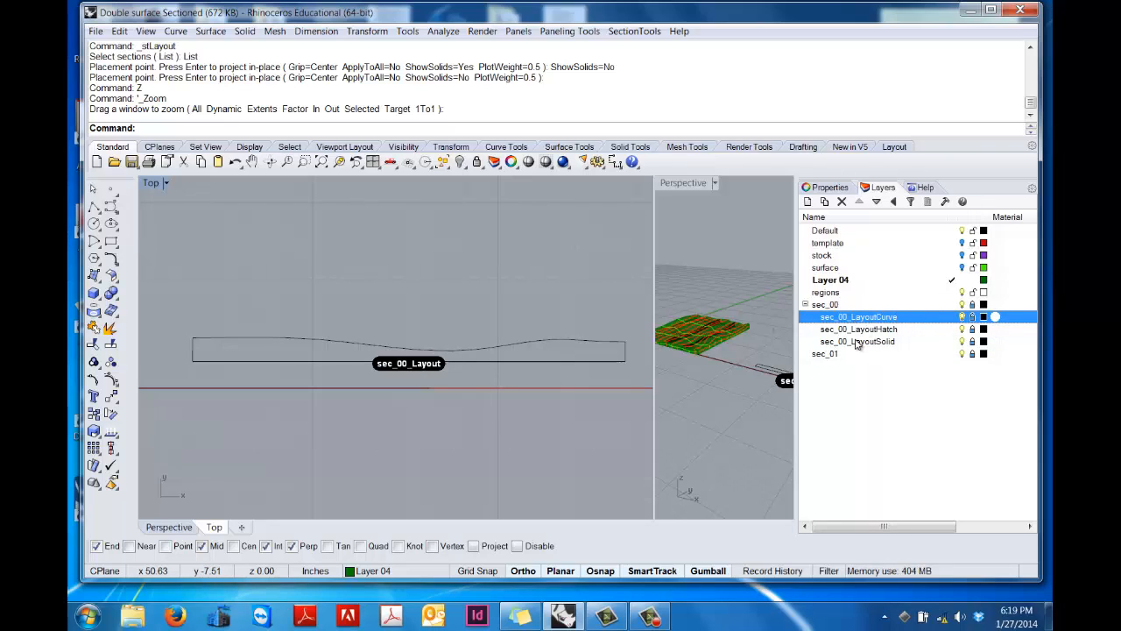
{"action": "left_click", "coordinate": [963, 319]}
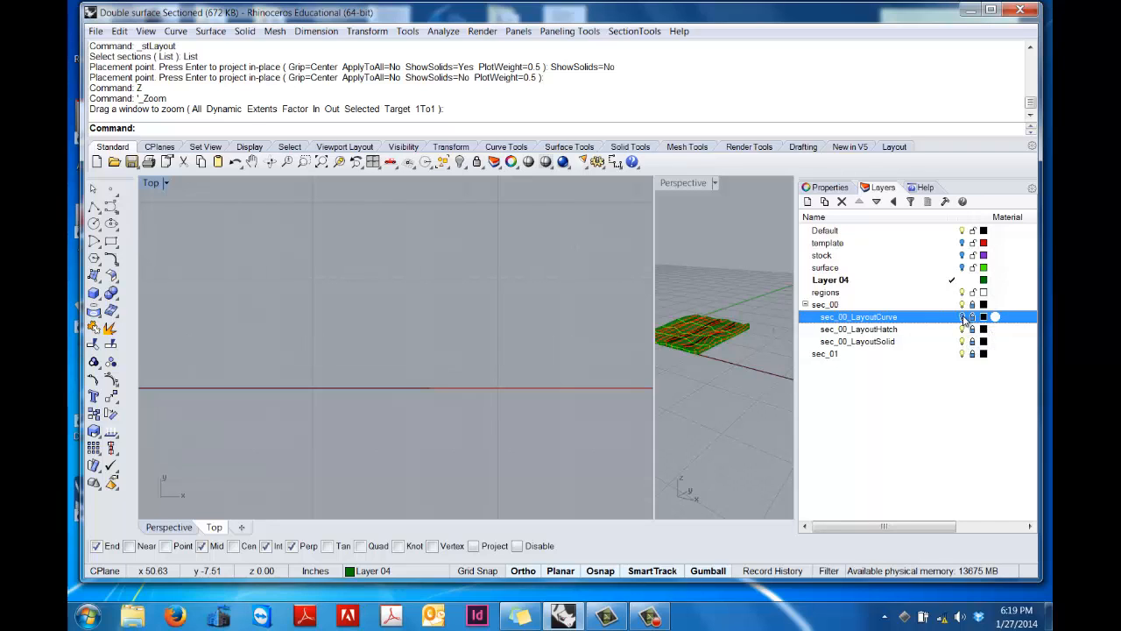
{"action": "left_click", "coordinate": [963, 319]}
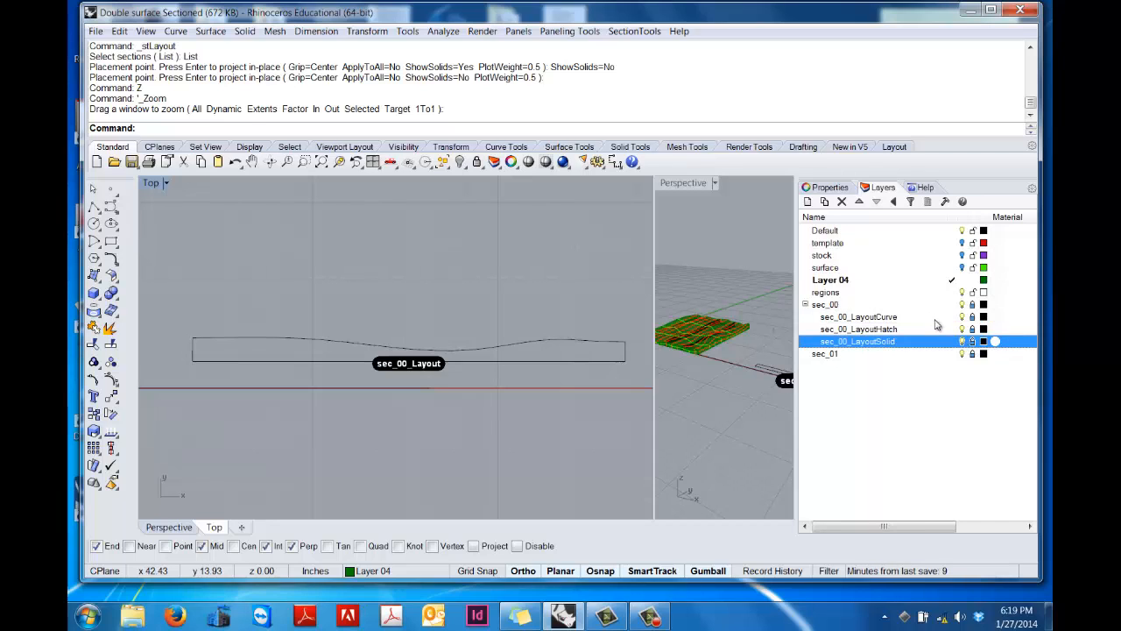
Step: Make sec_00_LayoutCurve the current layer and delete the text dot from the sec_00 layout, keeping the profile curve
{"action": "left_click", "coordinate": [936, 319]}
{"action": "left_click", "coordinate": [946, 316]}
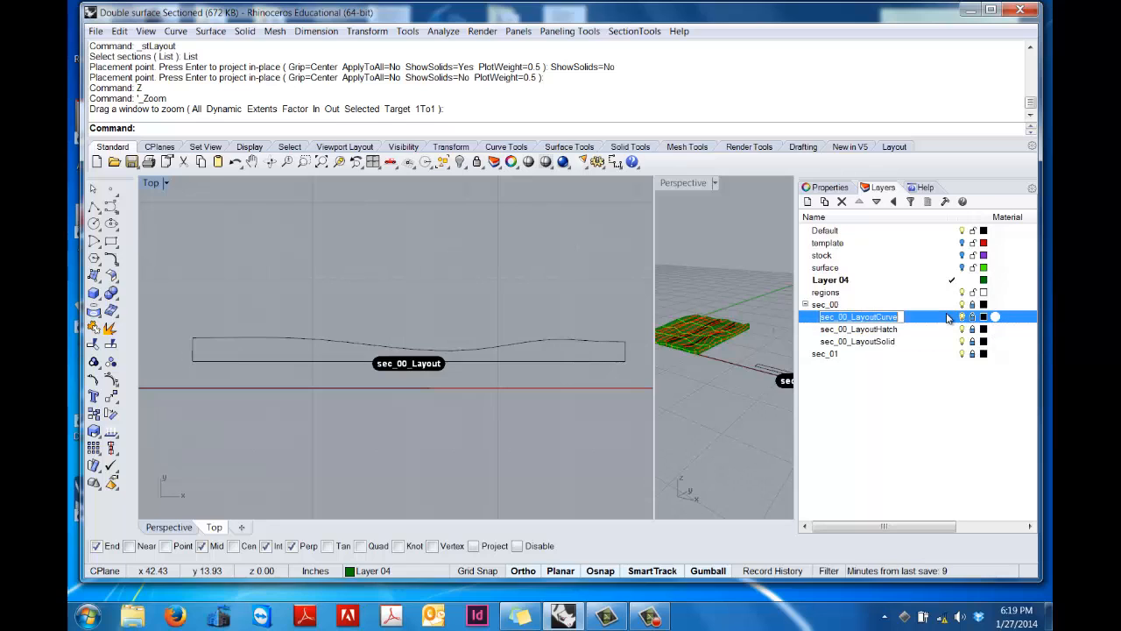
{"action": "left_click", "coordinate": [950, 316]}
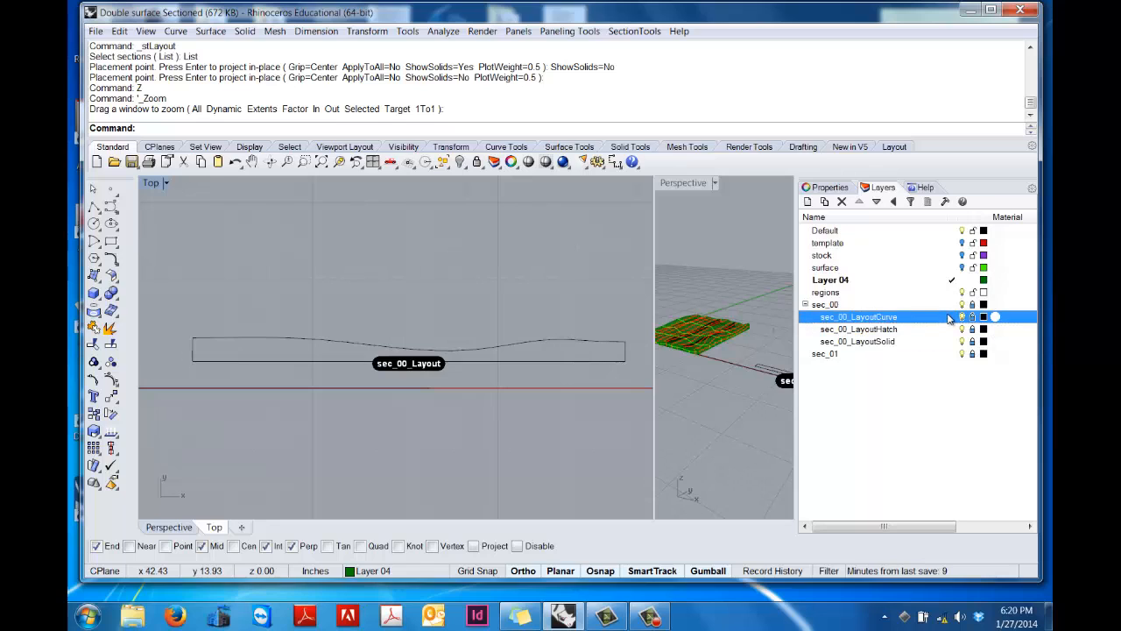
{"action": "left_click", "coordinate": [431, 367]}
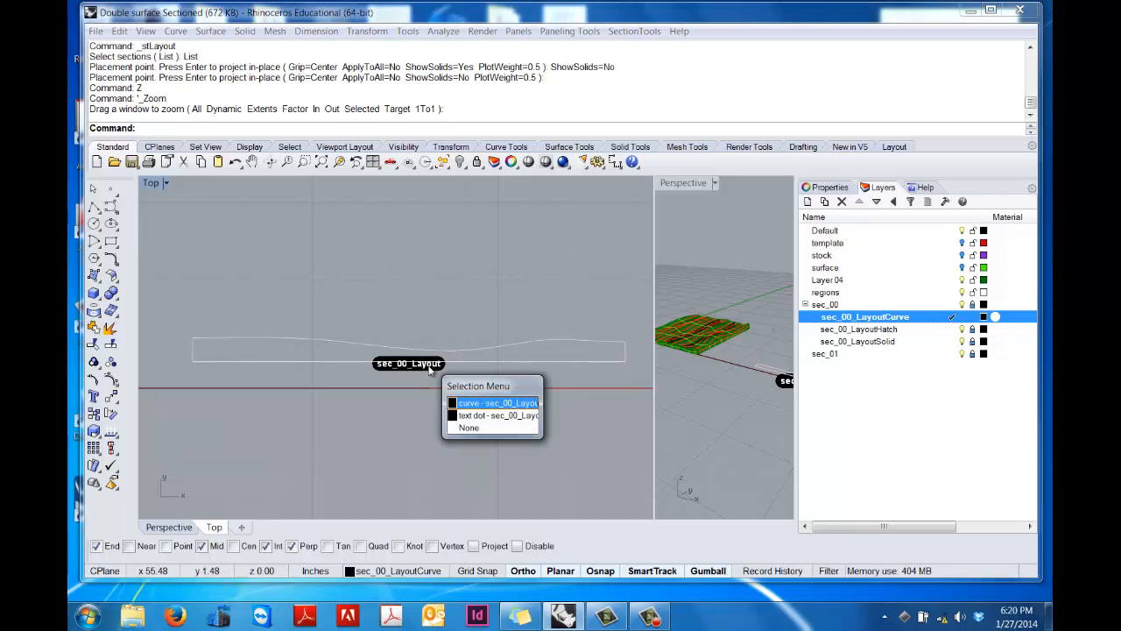
{"action": "left_click", "coordinate": [487, 417]}
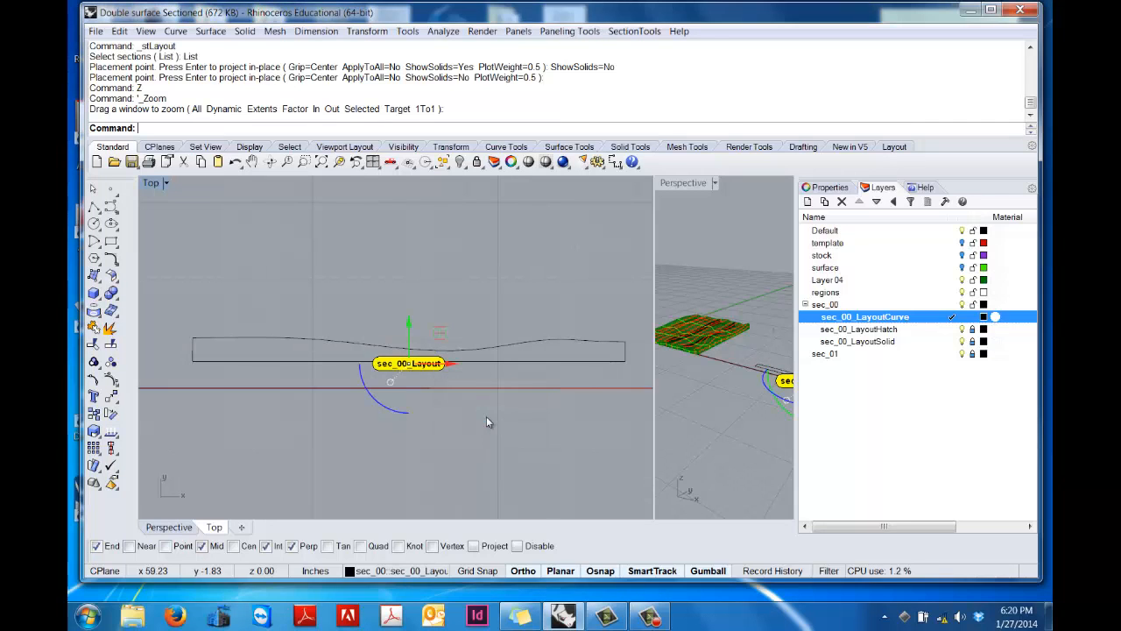
{"action": "left_click_drag", "start_coordinate": [410, 347], "coordinate": [411, 375]}
{"action": "key", "text": "Delete"}
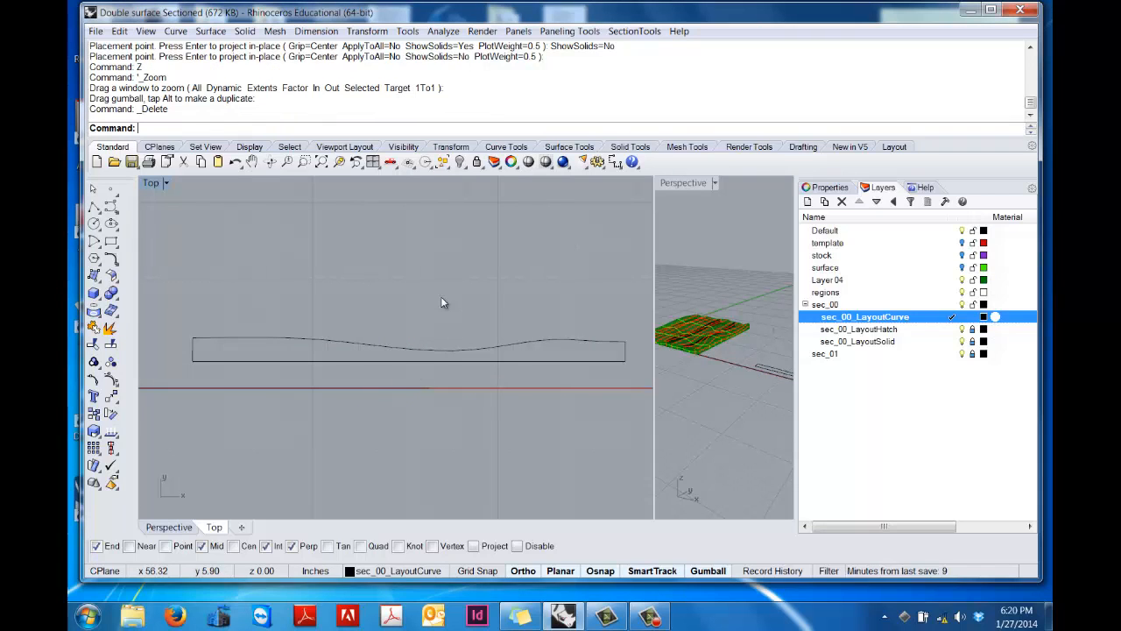
Step: Move section sec_00 across the solid toward the Y axis in the Top viewport, updating its 2D layout
{"action": "type", "text": "z"}
{"action": "key", "text": "Return"}
{"action": "type", "text": "e"}
{"action": "key", "text": "Return"}
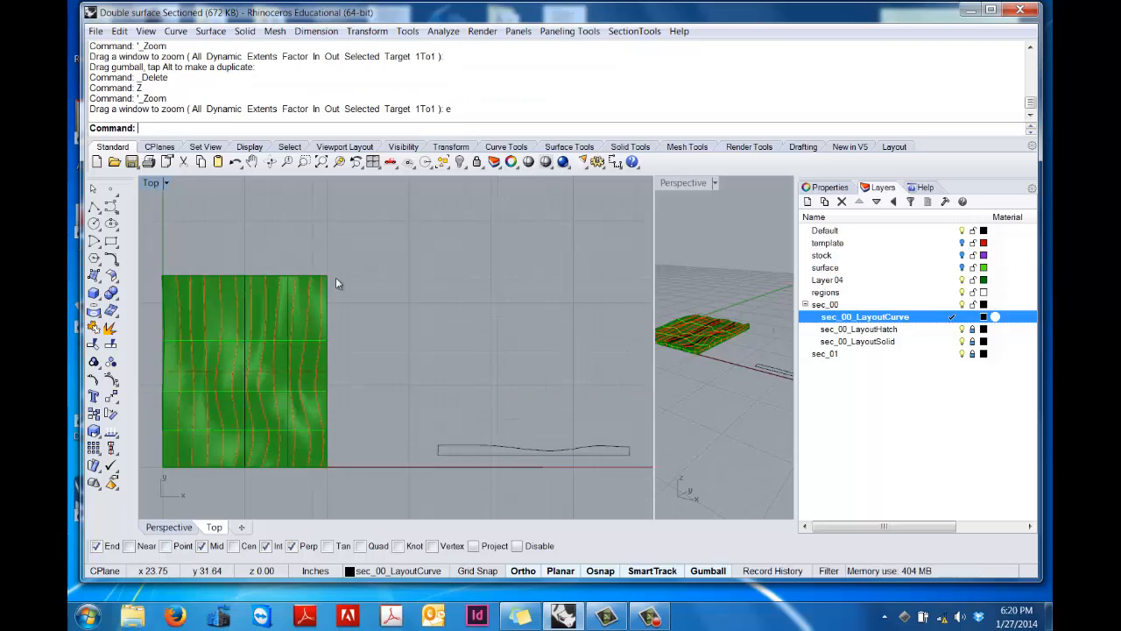
{"action": "left_click", "coordinate": [244, 303]}
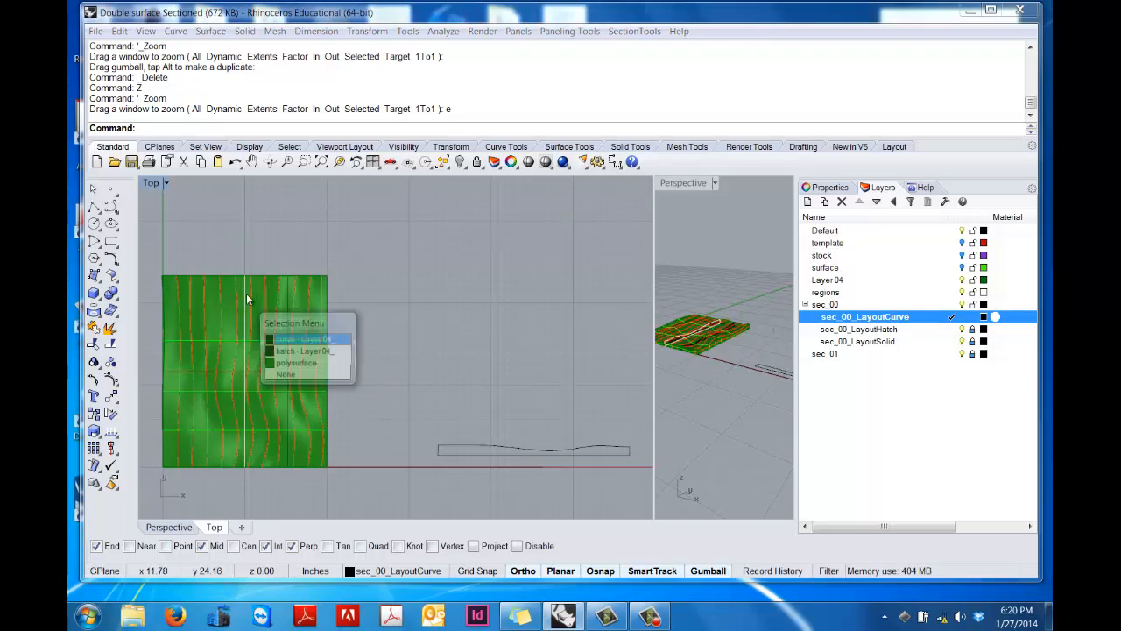
{"action": "left_click", "coordinate": [437, 275]}
{"action": "left_click", "coordinate": [634, 31]}
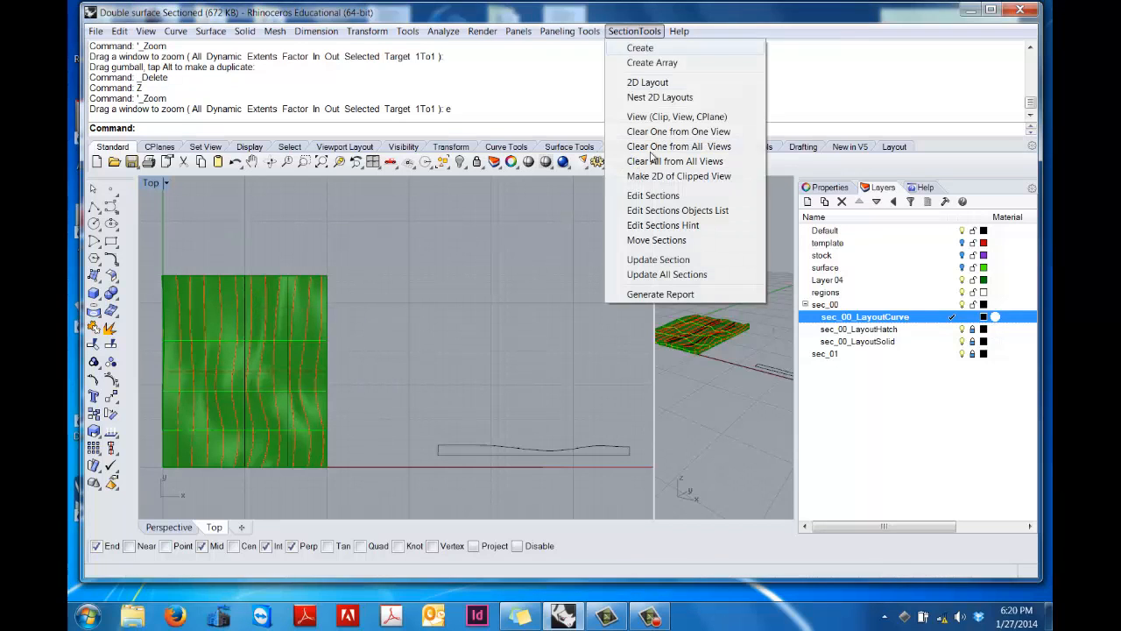
{"action": "left_click", "coordinate": [652, 239]}
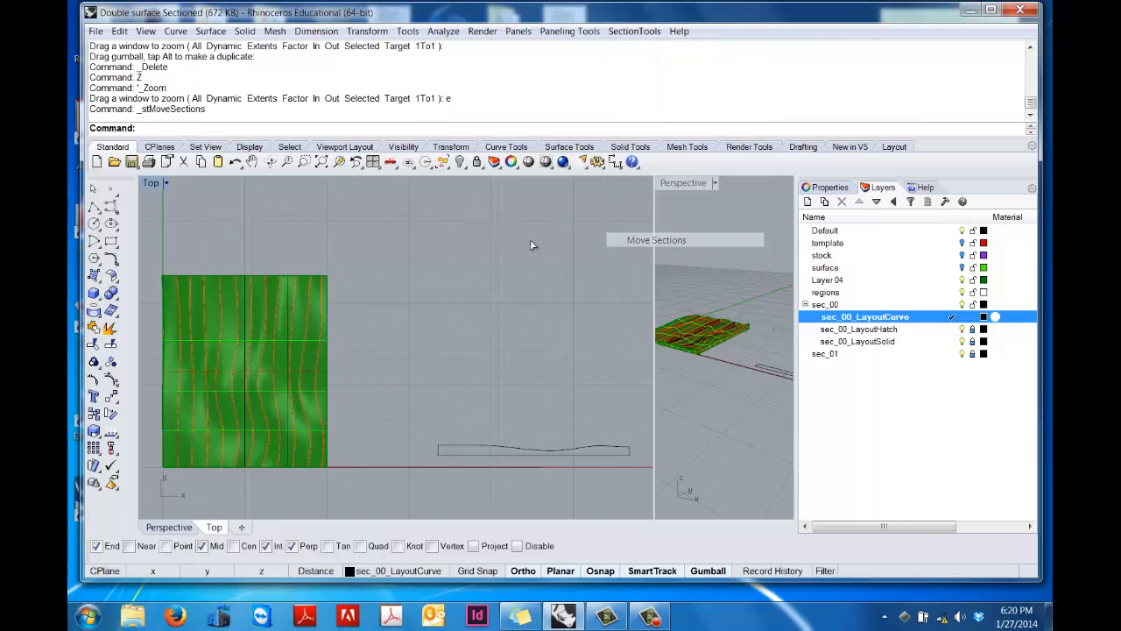
{"action": "left_click", "coordinate": [247, 244]}
{"action": "key", "text": "Return"}
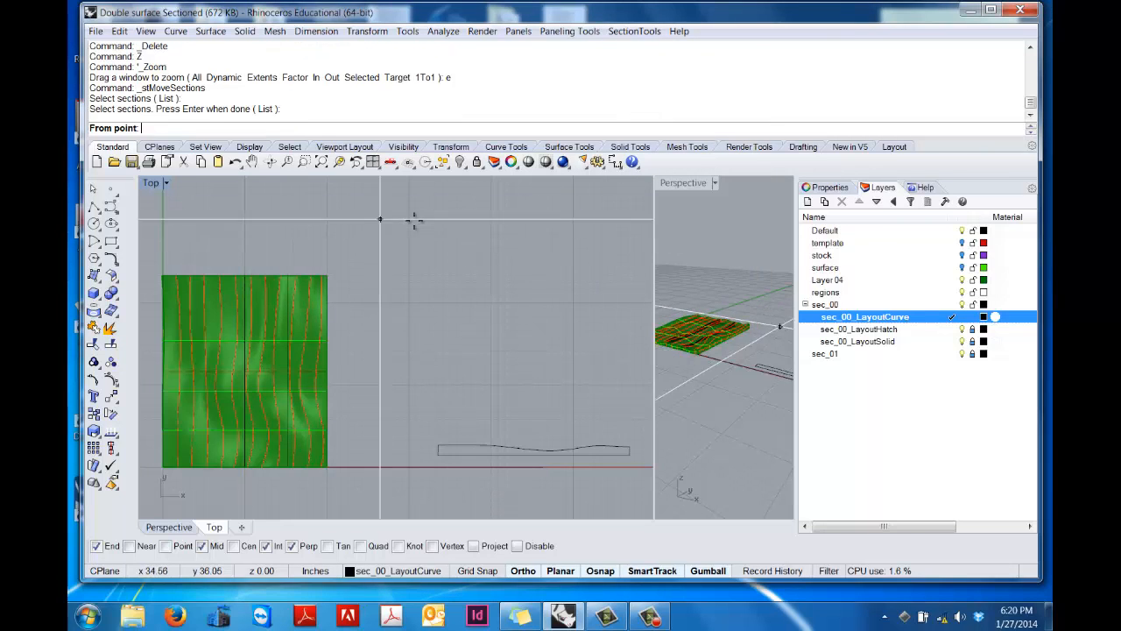
{"action": "left_click", "coordinate": [232, 239]}
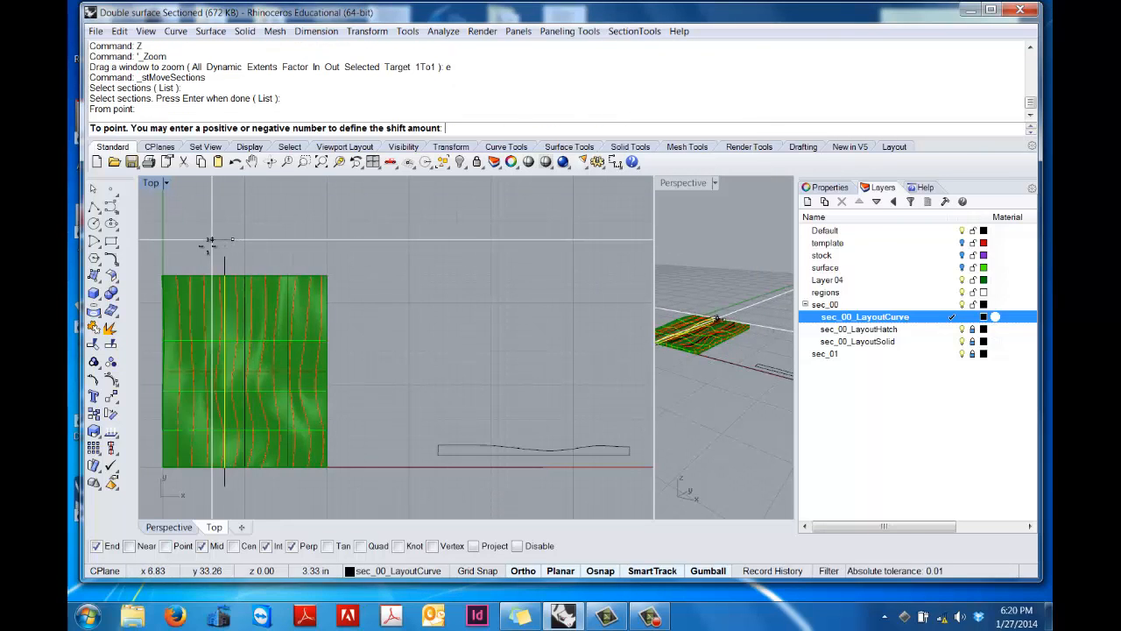
{"action": "left_click", "coordinate": [196, 240]}
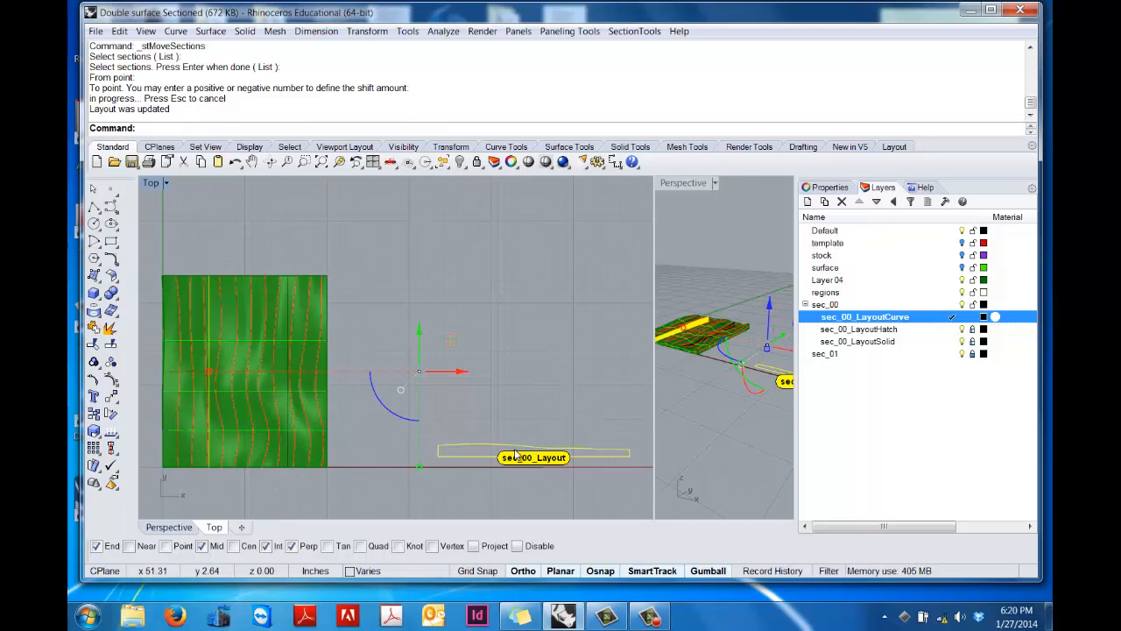
{"action": "left_click", "coordinate": [642, 32]}
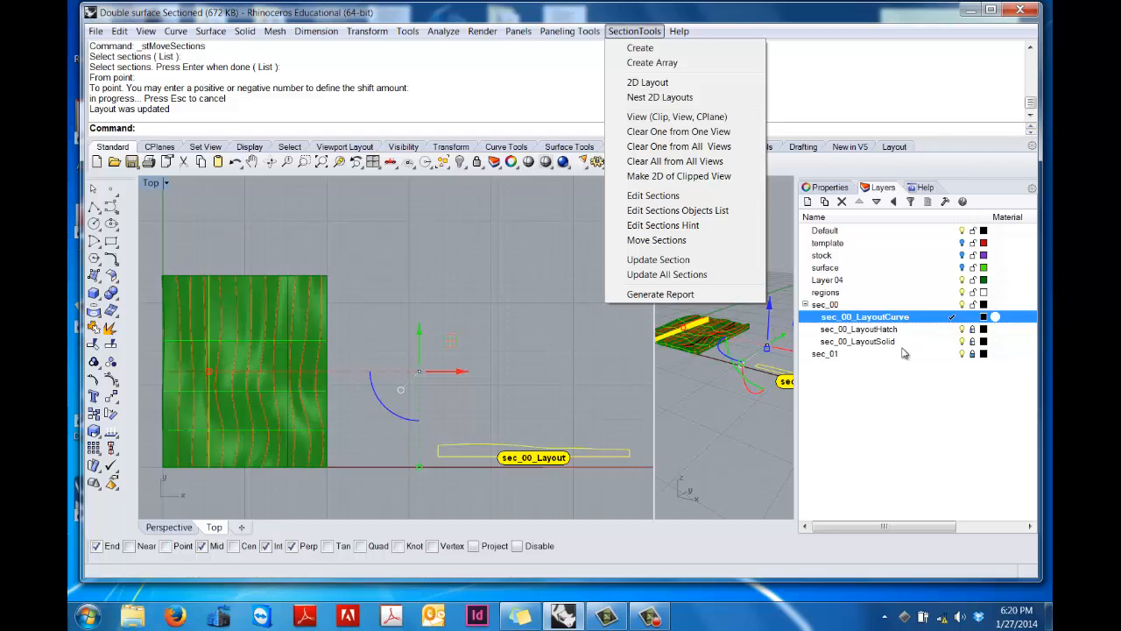
{"action": "left_click", "coordinate": [514, 385]}
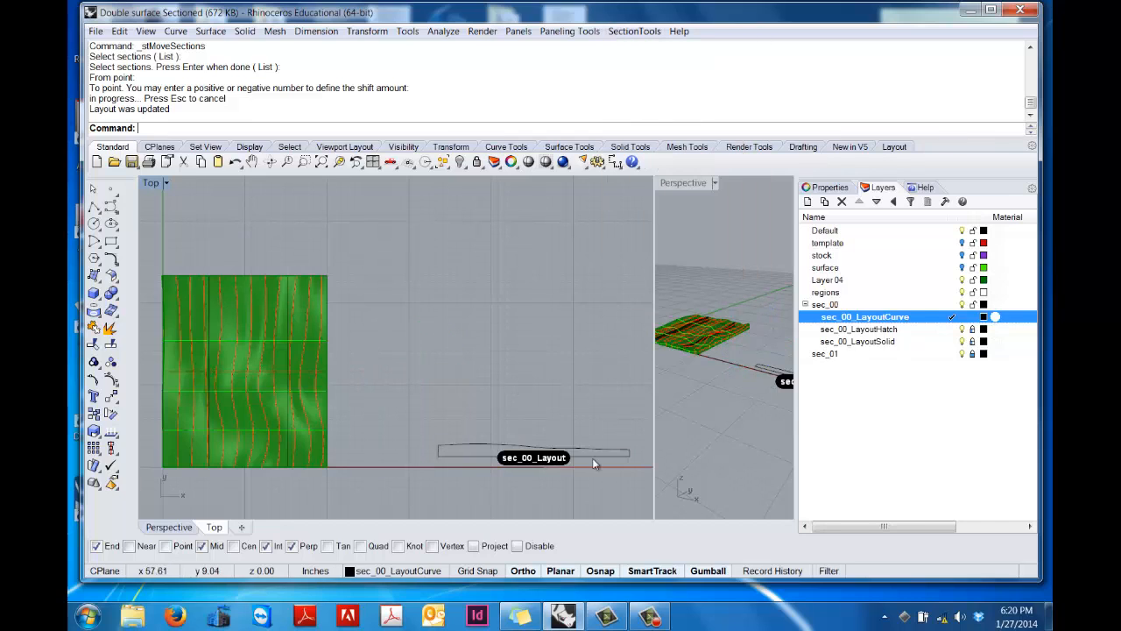
Step: Delete the sec_00 layout geometry and the layers sec_00 with its sublayers and sec_01, including all objects on them
{"action": "left_click_drag", "start_coordinate": [606, 491], "coordinate": [495, 405]}
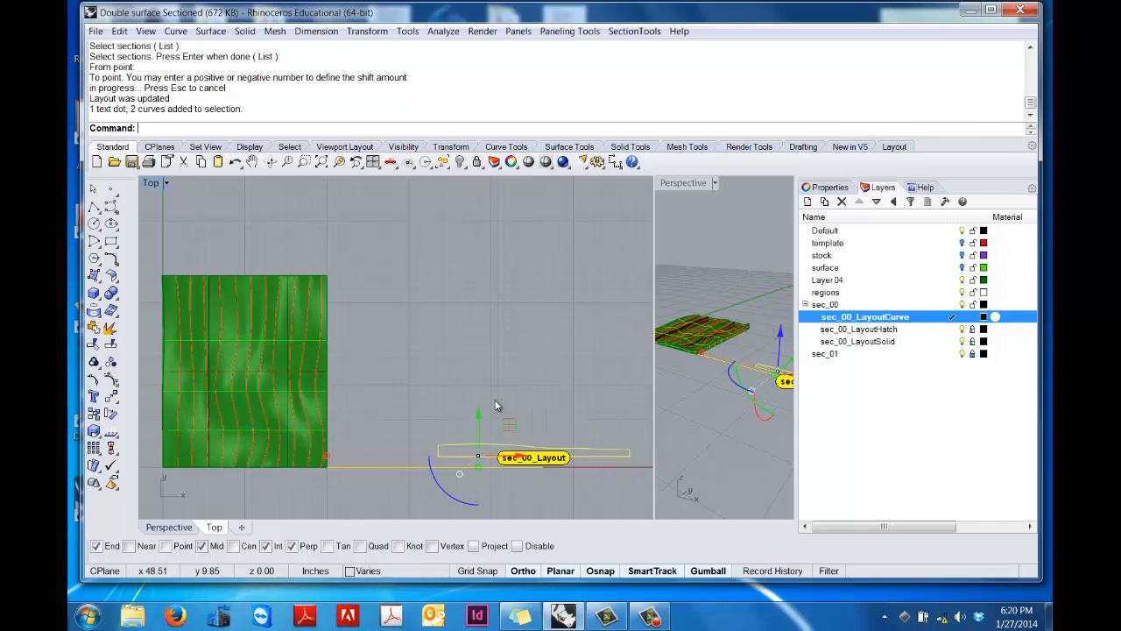
{"action": "key", "text": "Delete"}
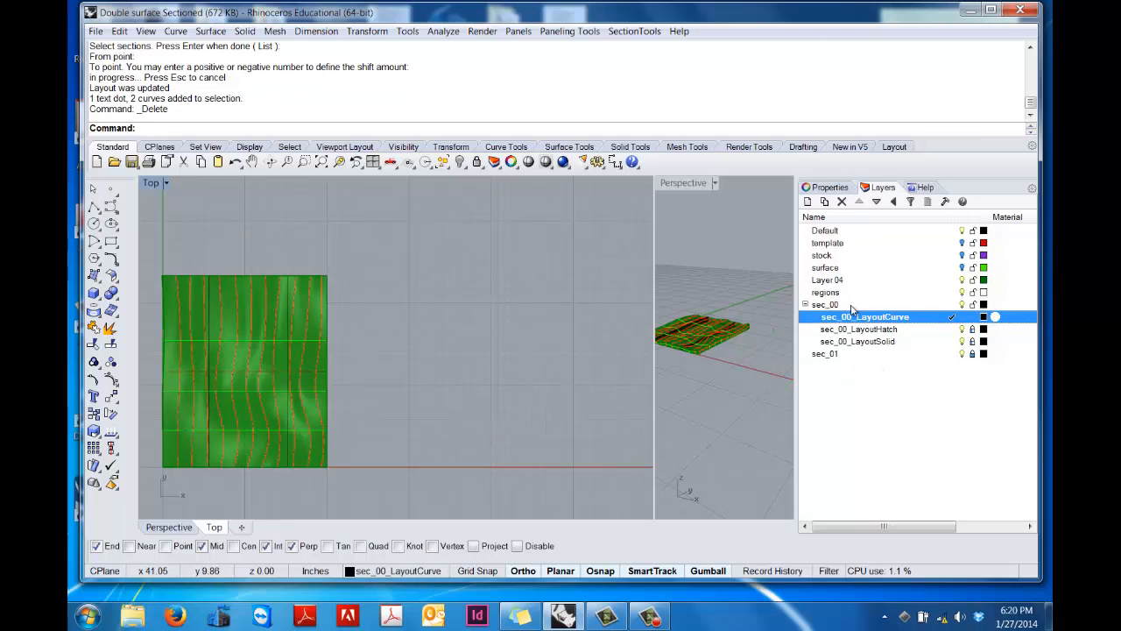
{"action": "left_click", "coordinate": [837, 297]}
{"action": "left_click", "coordinate": [829, 307]}
{"action": "left_click", "coordinate": [826, 354], "text": "shift"}
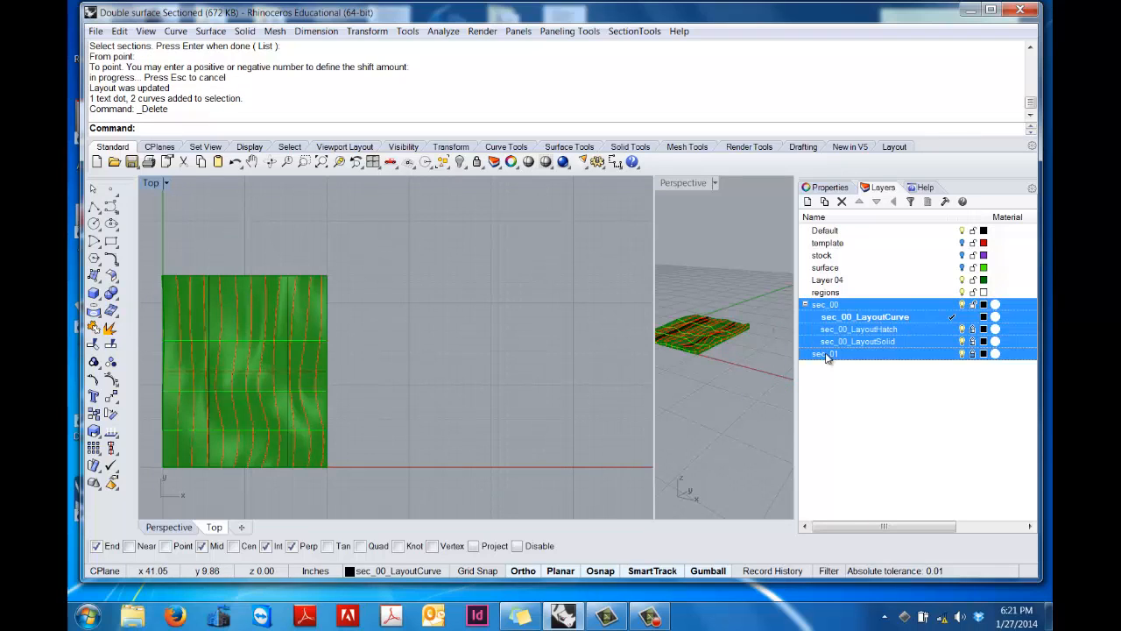
{"action": "left_click", "coordinate": [841, 201]}
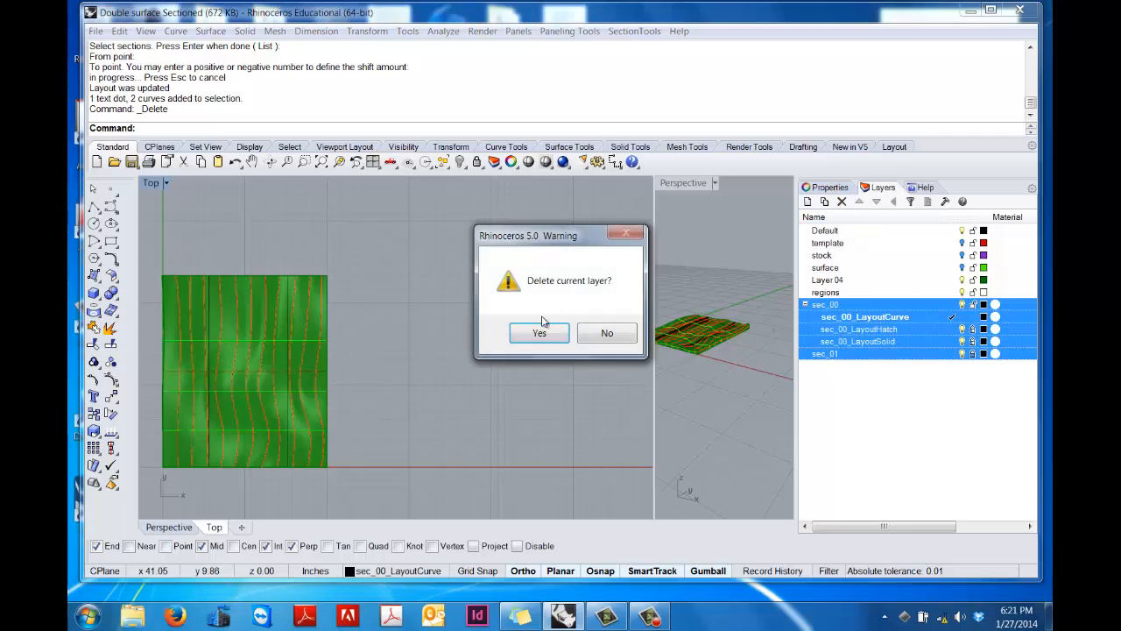
{"action": "left_click", "coordinate": [540, 334]}
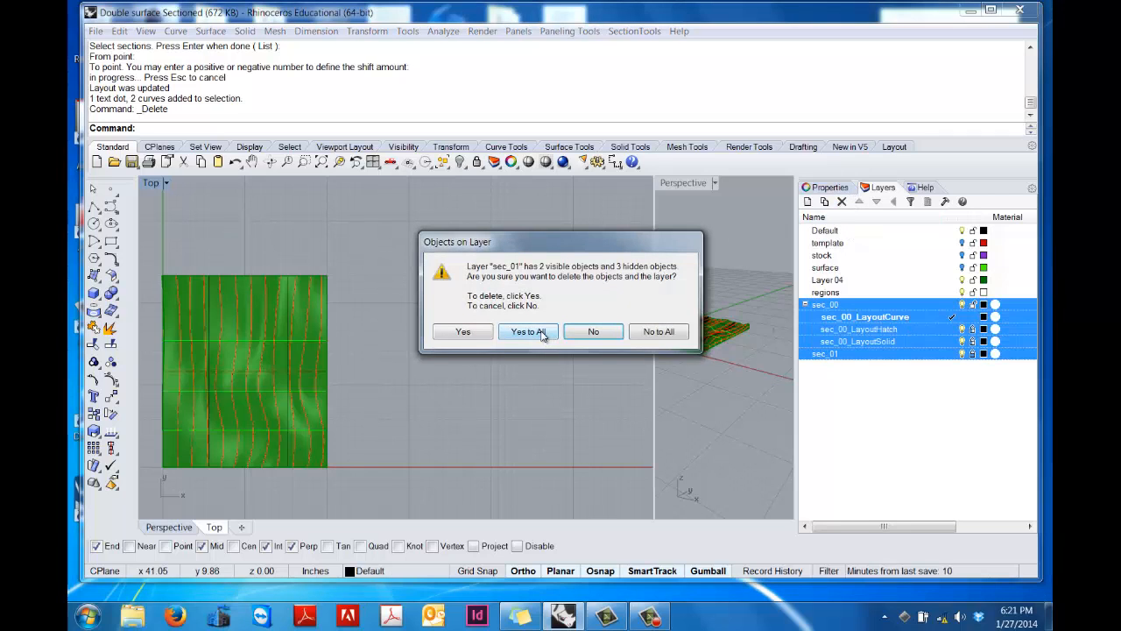
{"action": "left_click", "coordinate": [542, 334]}
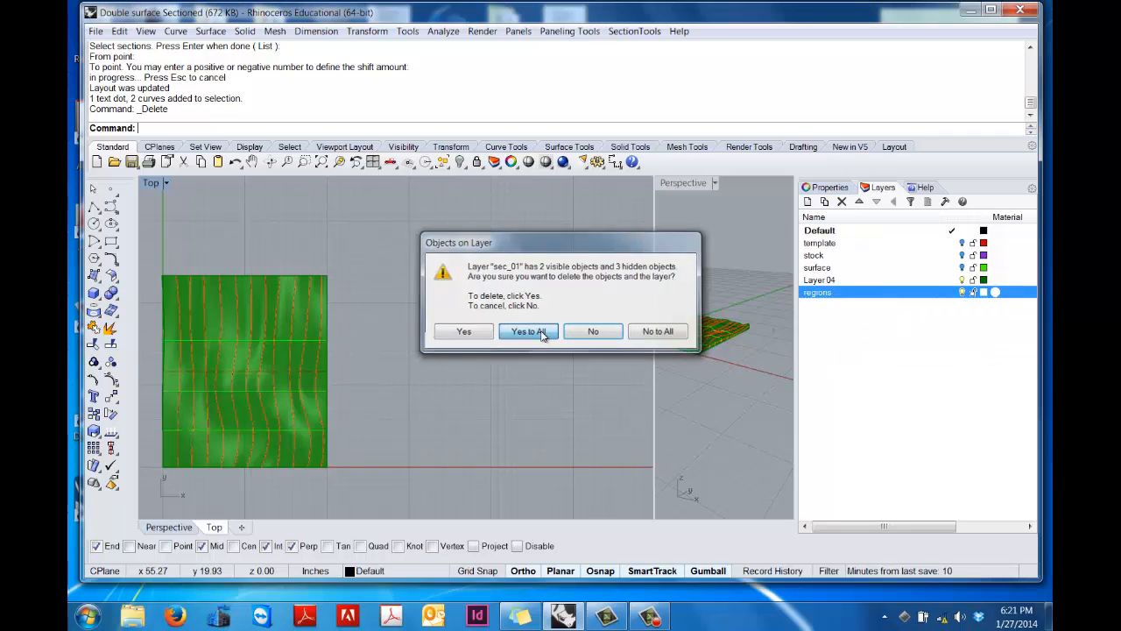
Step: Make Layer 04 current and create a section array through the wavy solid with Dir=Y_Axis and ArrowScale=1, based on its edge along the Y axis
{"action": "left_click", "coordinate": [952, 292]}
{"action": "left_click", "coordinate": [949, 280]}
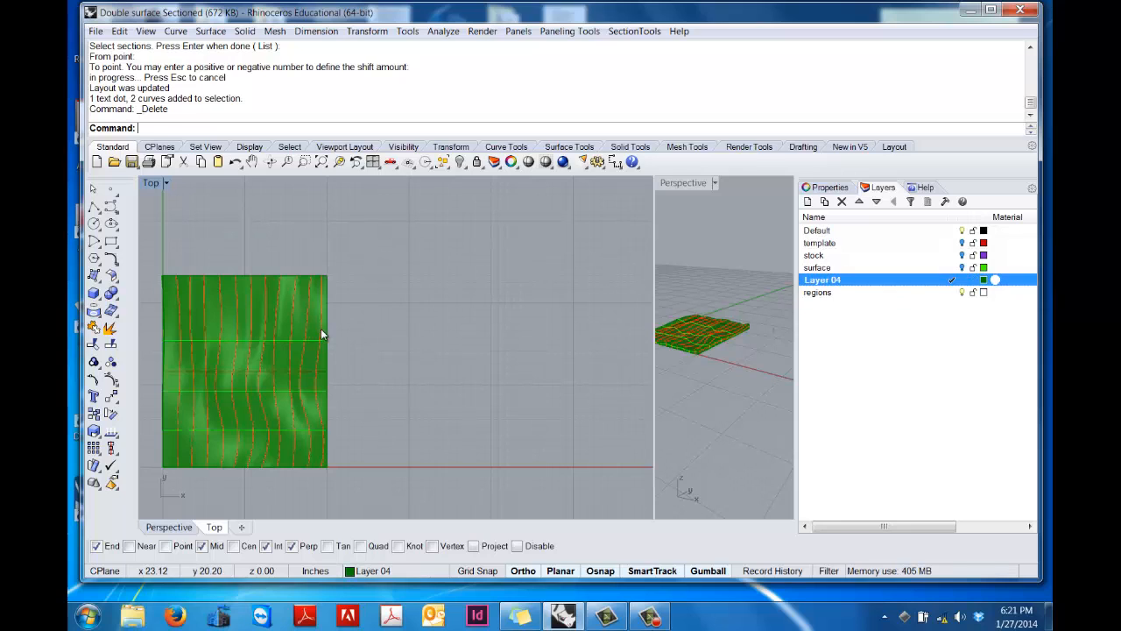
{"action": "left_click", "coordinate": [620, 36]}
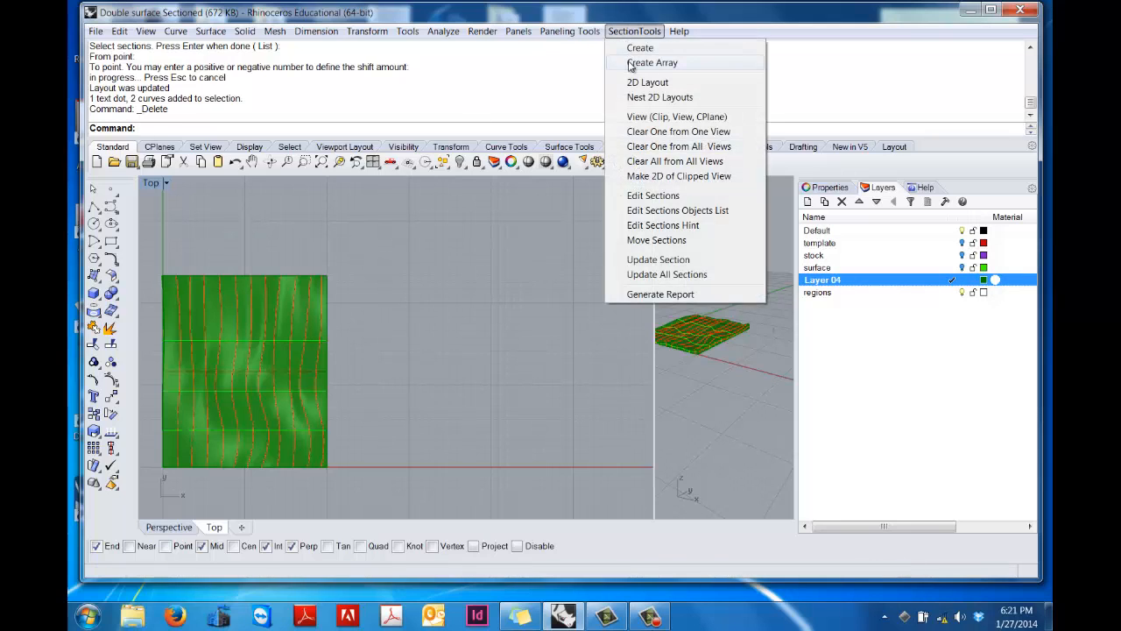
{"action": "left_click", "coordinate": [630, 60]}
{"action": "left_click", "coordinate": [266, 290]}
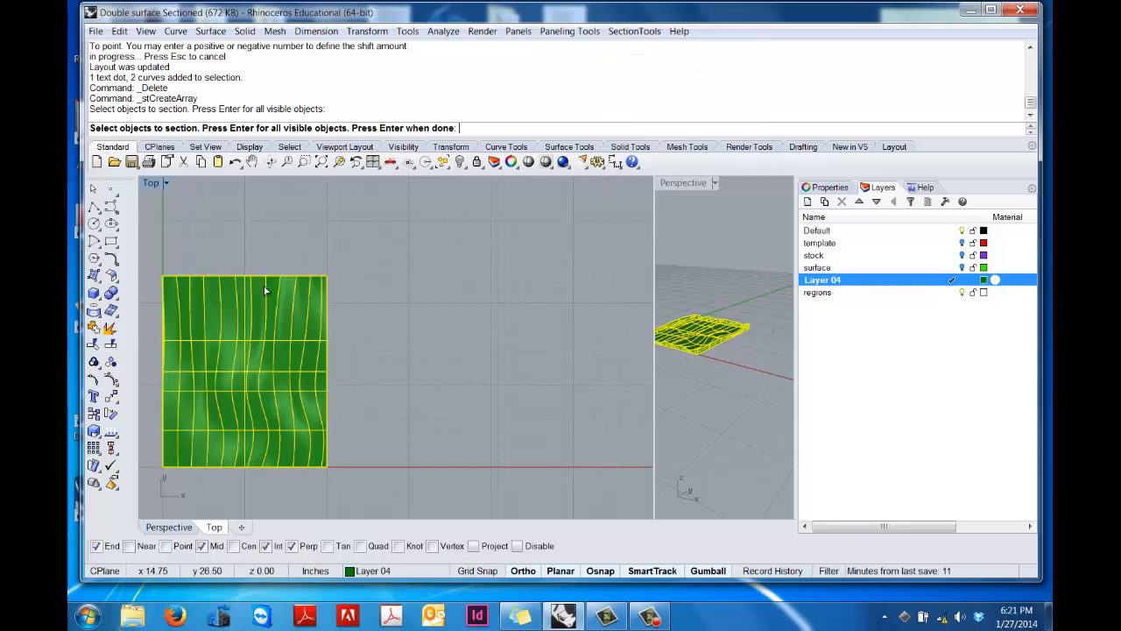
{"action": "key", "text": "Return"}
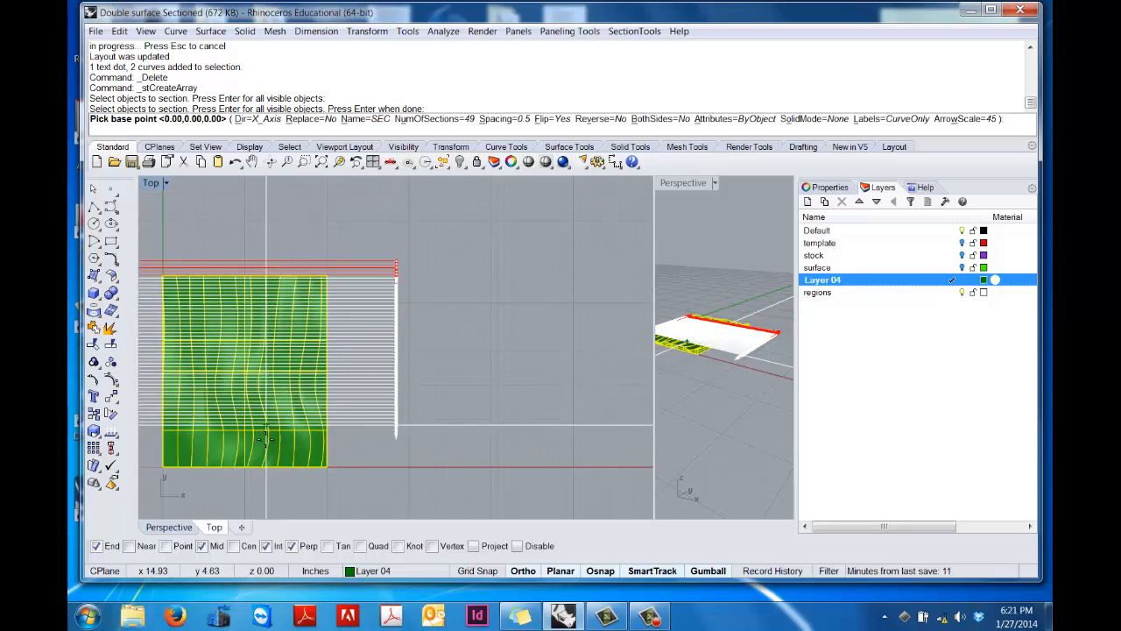
{"action": "left_click", "coordinate": [256, 119]}
{"action": "left_click", "coordinate": [198, 128]}
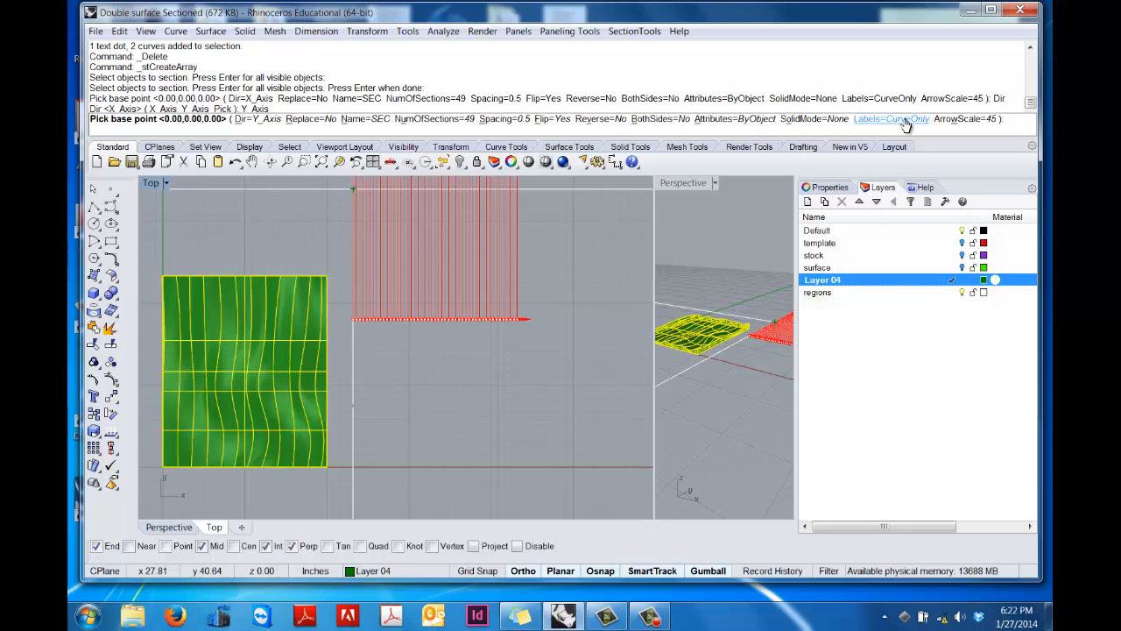
{"action": "left_click", "coordinate": [963, 119]}
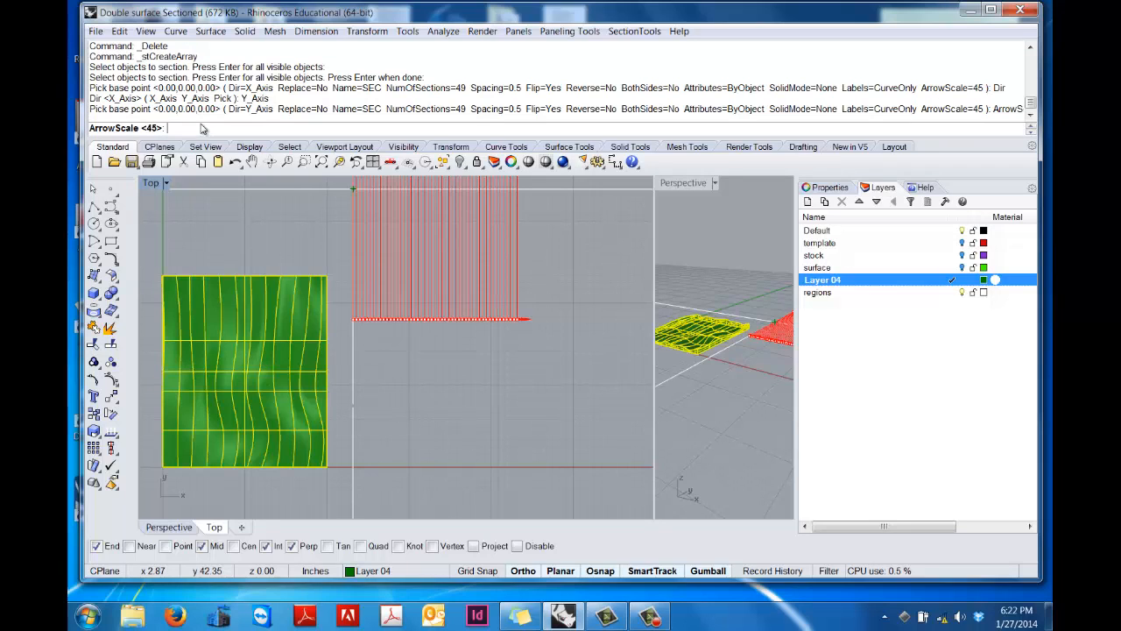
{"action": "type", "text": "1"}
{"action": "key", "text": "Return"}
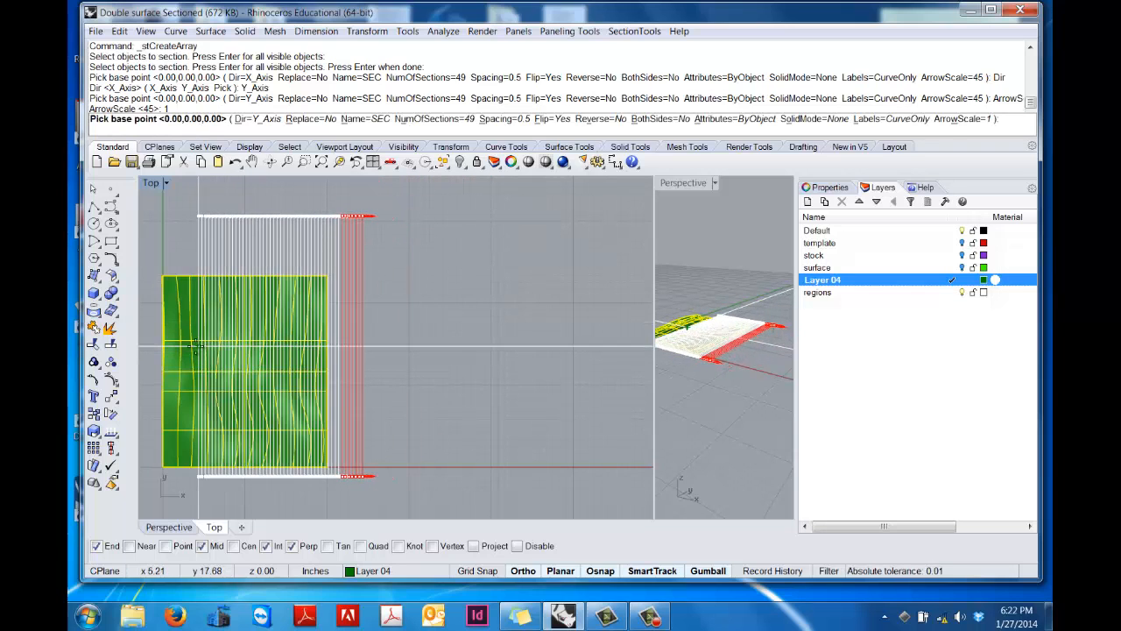
{"action": "left_click", "coordinate": [163, 363]}
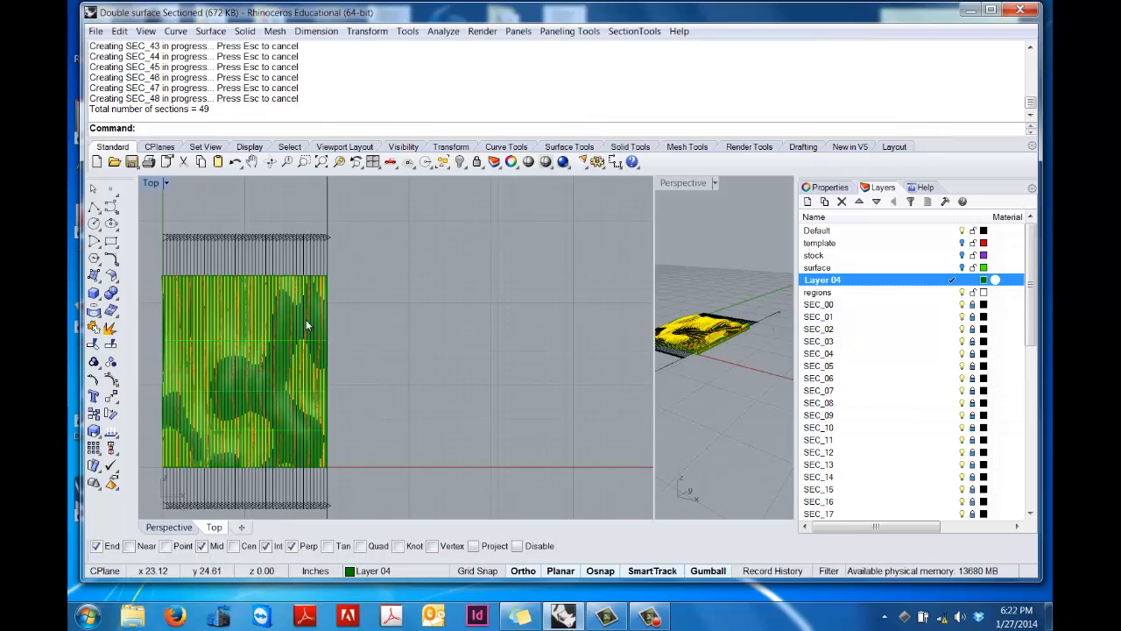
Step: Maximize the Top viewport and choose sections SEC_00, SEC_01, SEC_02 and SEC_03 for a nested 2D layout
{"action": "left_click_drag", "start_coordinate": [655, 214], "coordinate": [688, 410]}
{"action": "type", "text": "z"}
{"action": "key", "text": "Return"}
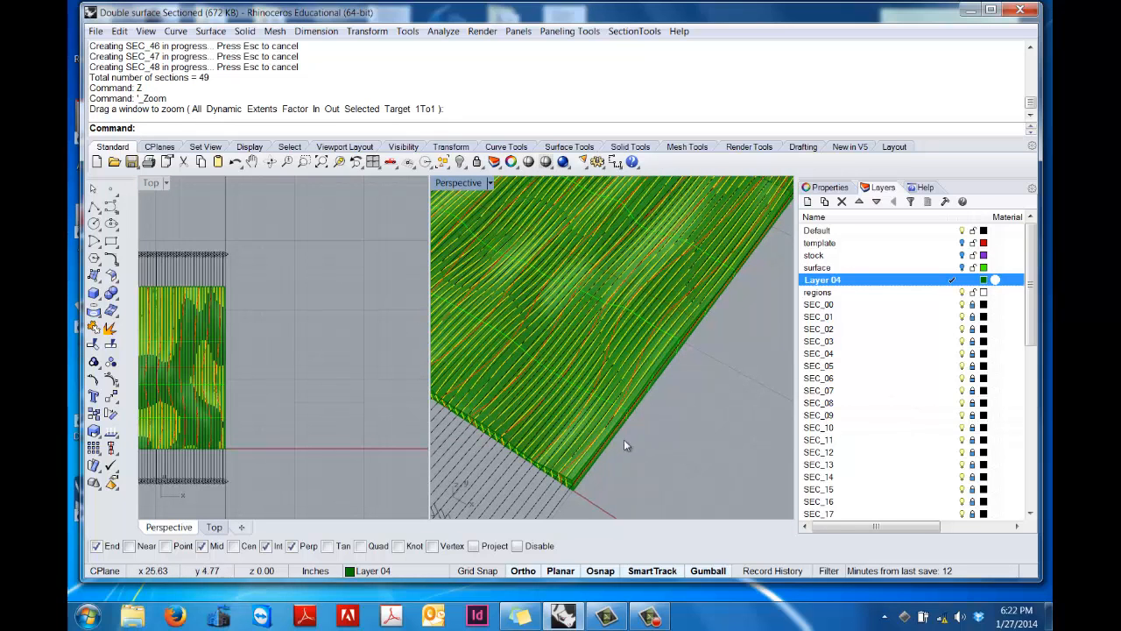
{"action": "double_click", "coordinate": [147, 183]}
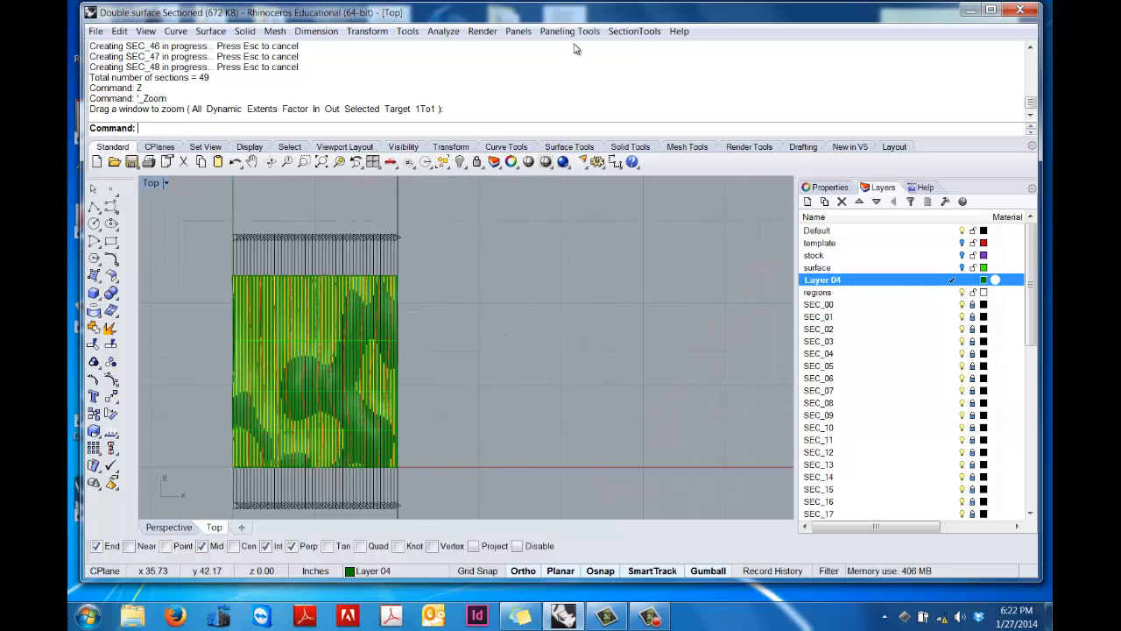
{"action": "left_click", "coordinate": [631, 31]}
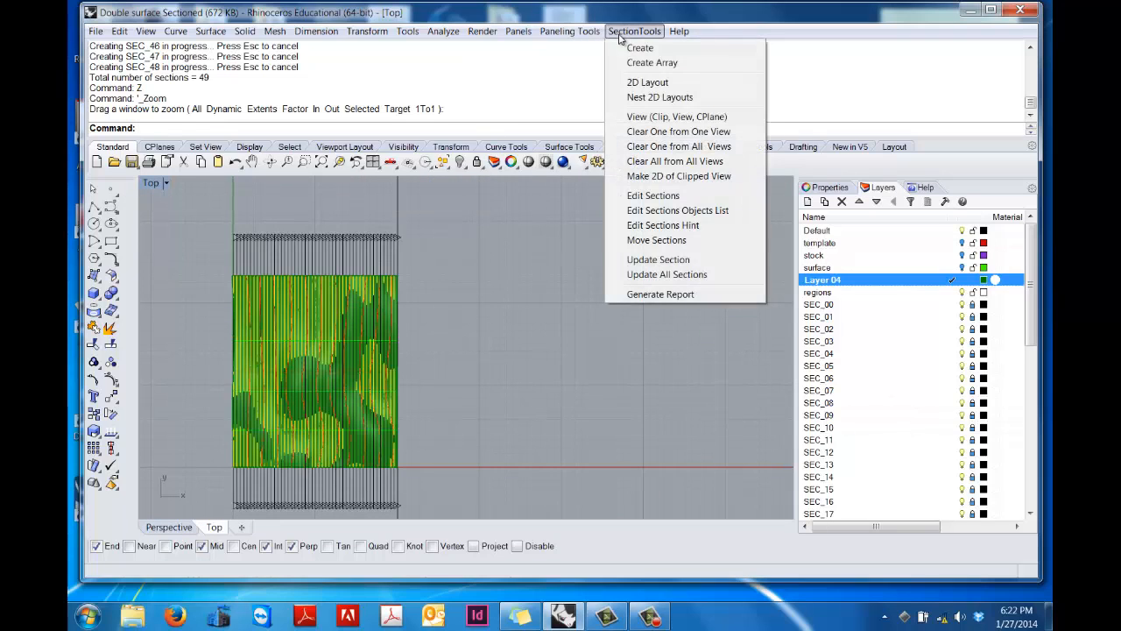
{"action": "left_click", "coordinate": [640, 102]}
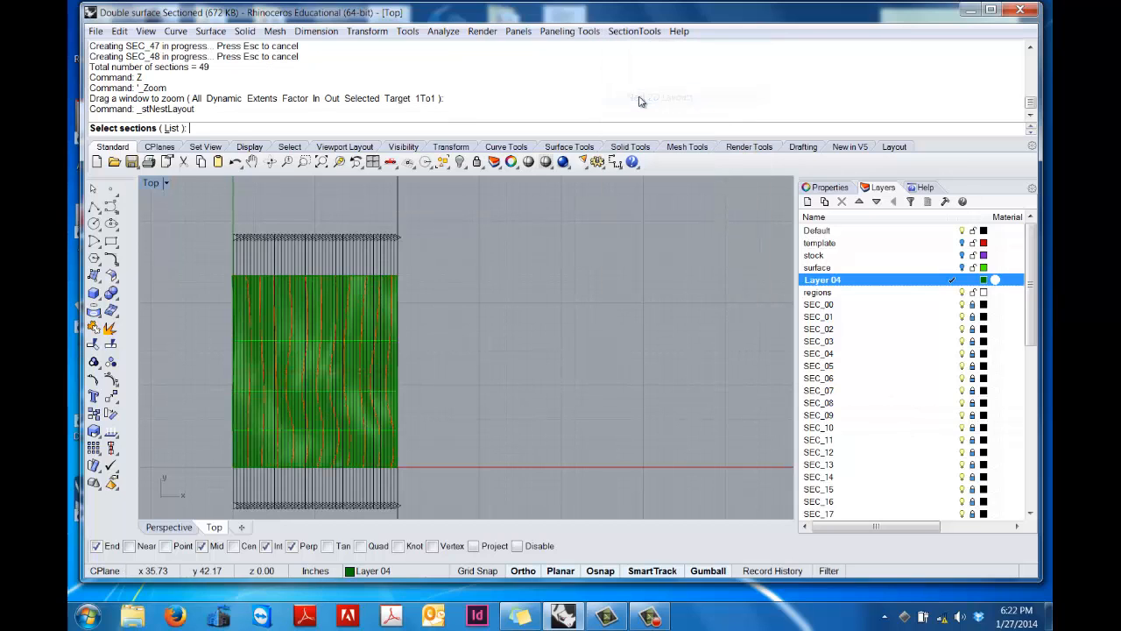
{"action": "left_click", "coordinate": [170, 128]}
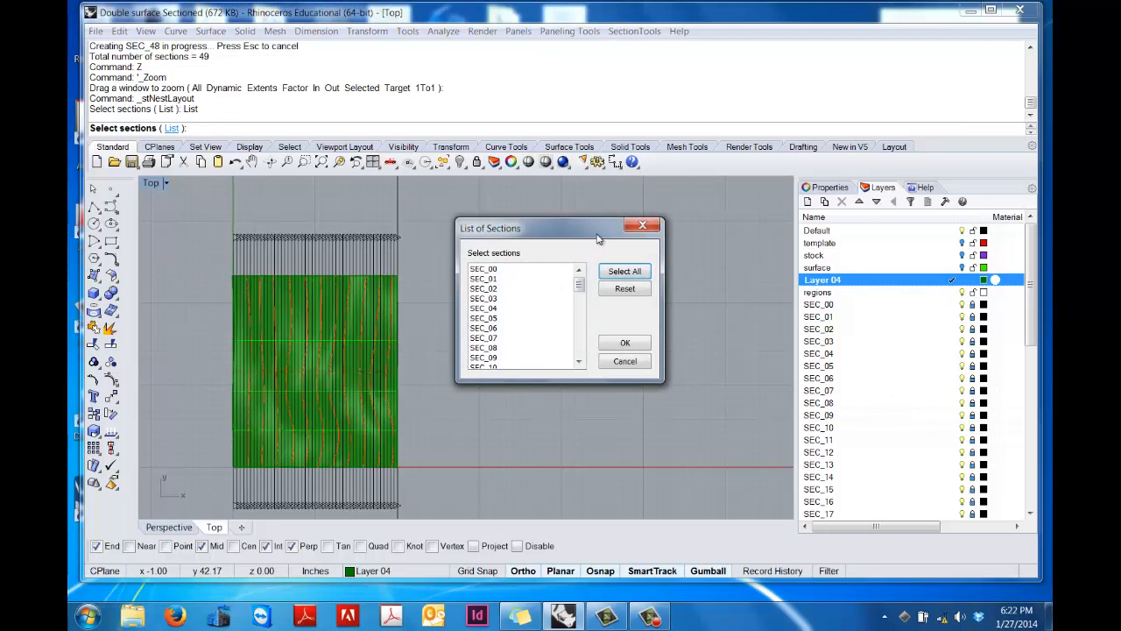
{"action": "left_click", "coordinate": [499, 270]}
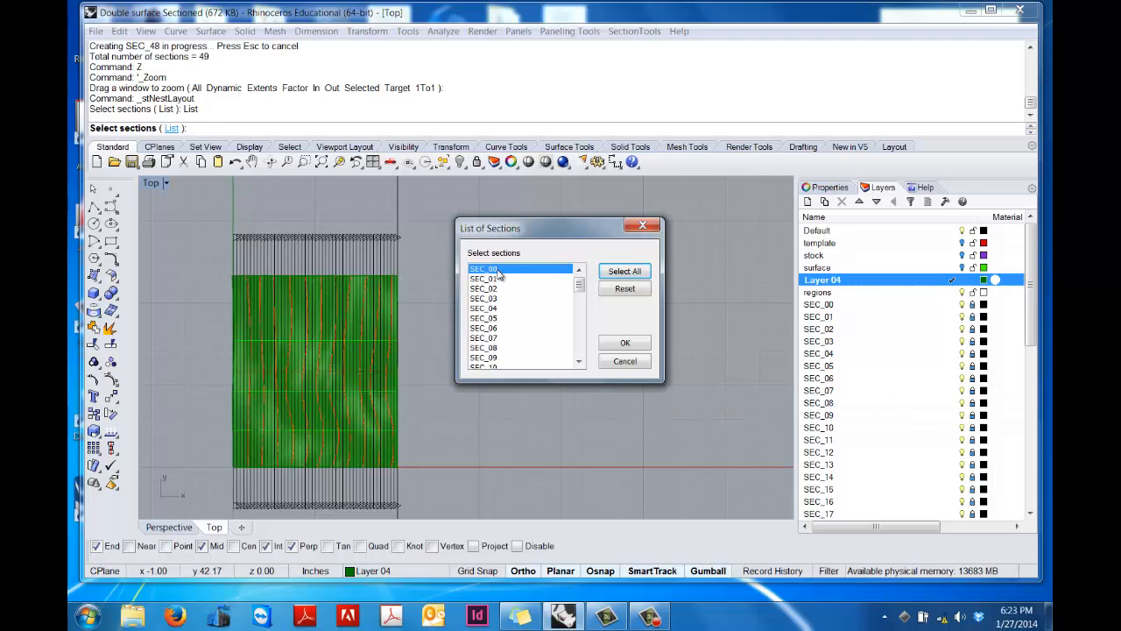
{"action": "left_click", "coordinate": [495, 307]}
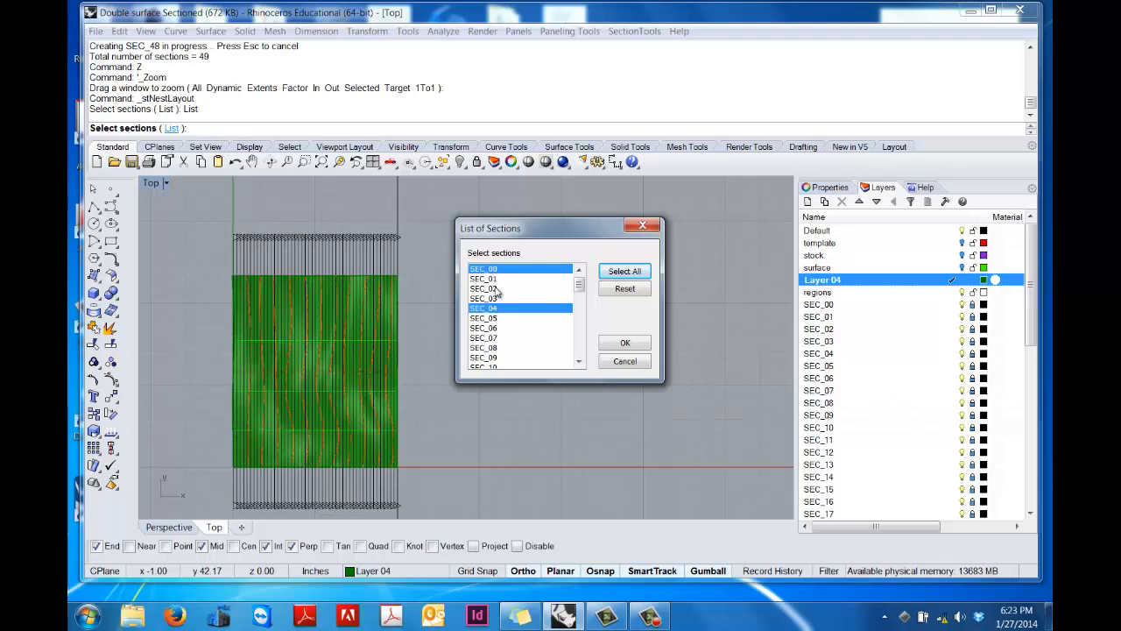
{"action": "left_click", "coordinate": [493, 307]}
{"action": "left_click", "coordinate": [493, 297]}
{"action": "left_click", "coordinate": [494, 288]}
{"action": "left_click", "coordinate": [496, 278]}
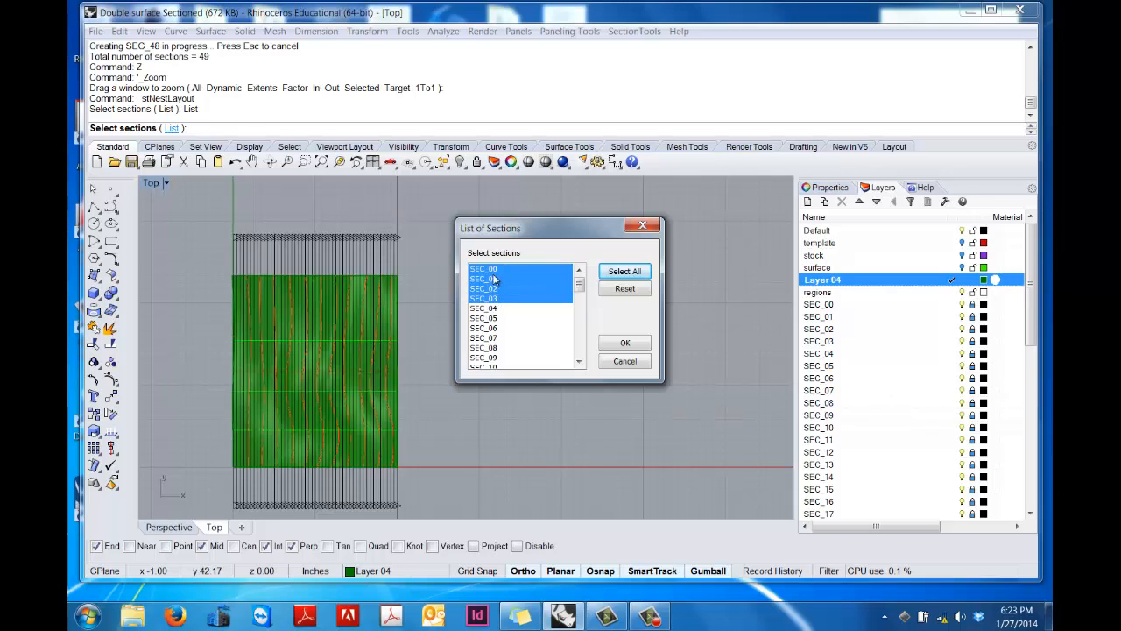
{"action": "left_click", "coordinate": [625, 344]}
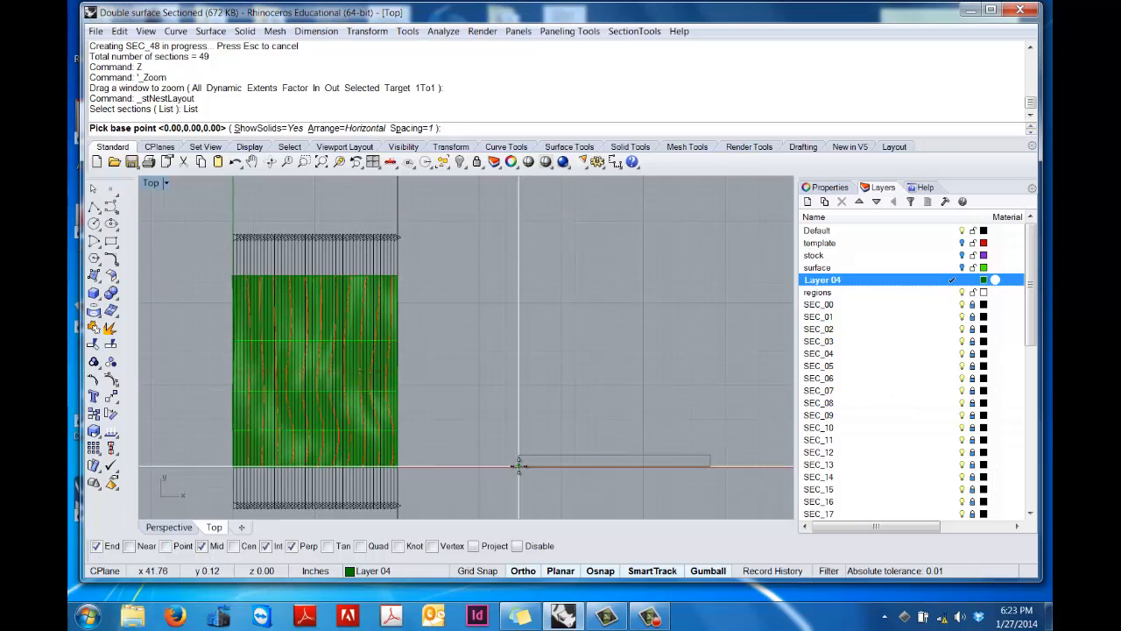
Step: Place the nested 2D layout of SEC_00 to SEC_03 on the X axis beside the solid, with ShowSolids=No and Spacing=0
{"action": "left_click", "coordinate": [268, 127]}
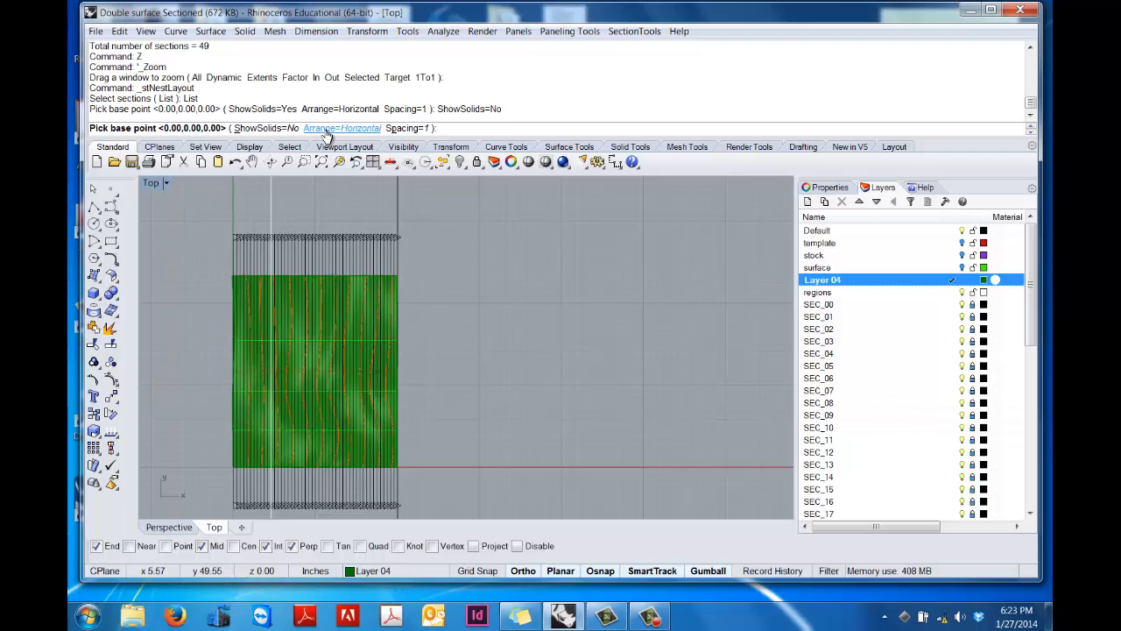
{"action": "left_click", "coordinate": [411, 128]}
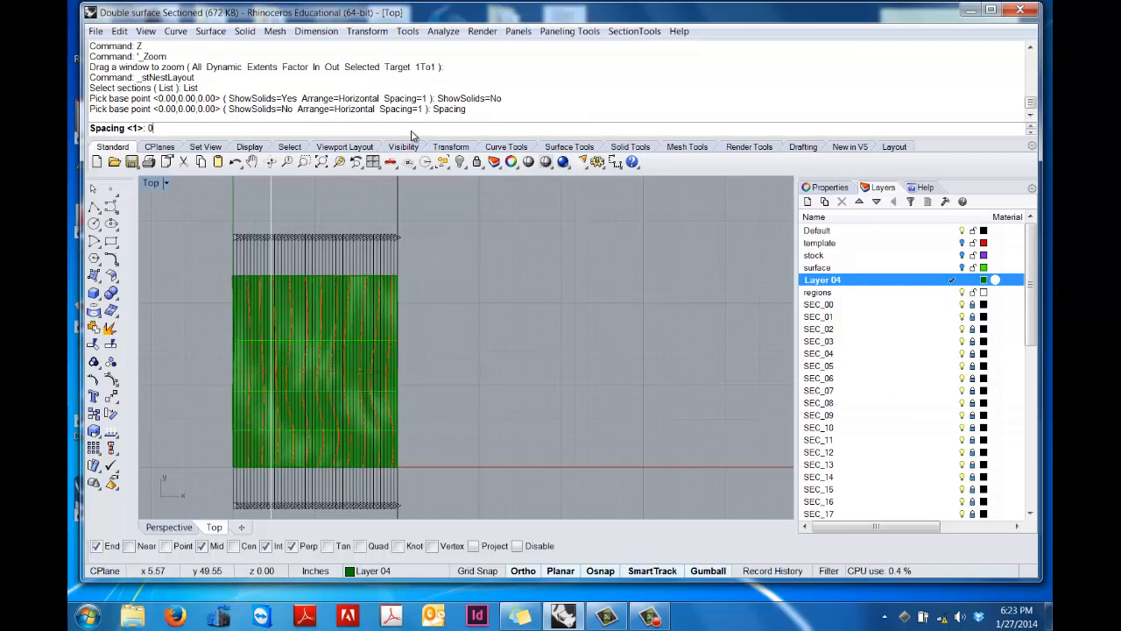
{"action": "key", "text": "Return"}
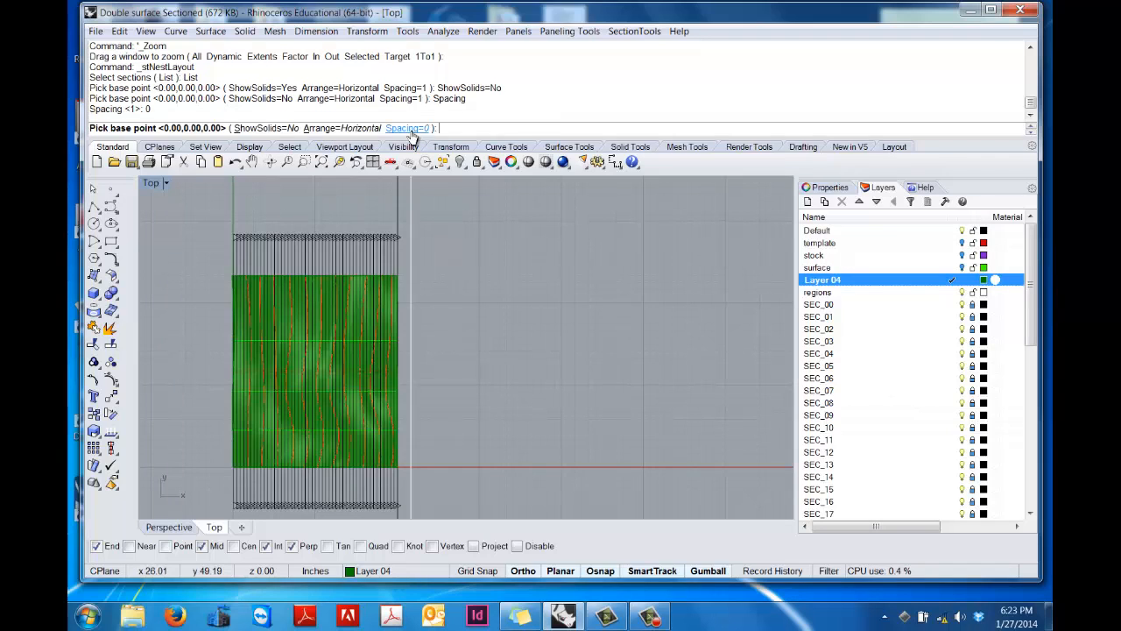
{"action": "left_click", "coordinate": [480, 465]}
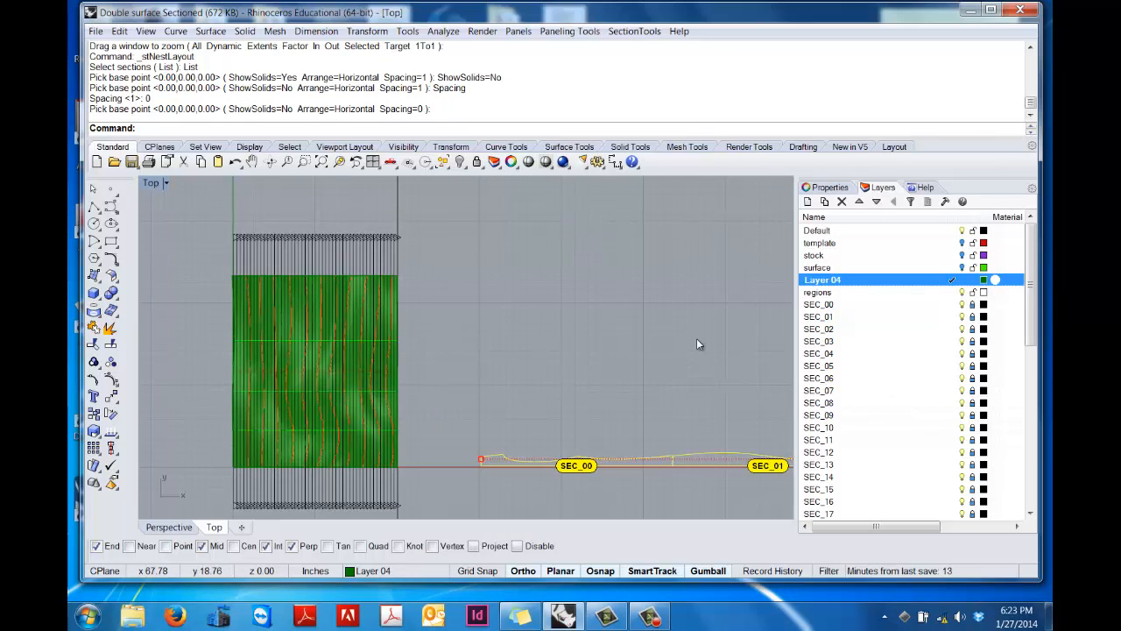
{"action": "type", "text": "z"}
{"action": "key", "text": "Return"}
{"action": "type", "text": "e"}
{"action": "key", "text": "Return"}
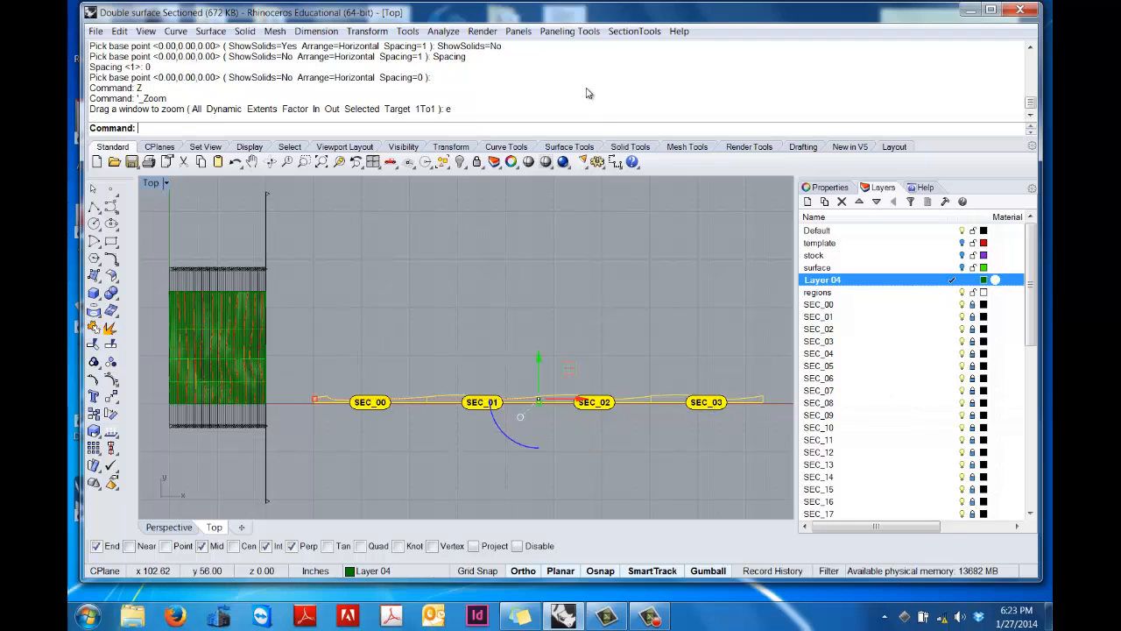
{"action": "left_click", "coordinate": [619, 38]}
{"action": "left_click", "coordinate": [417, 320]}
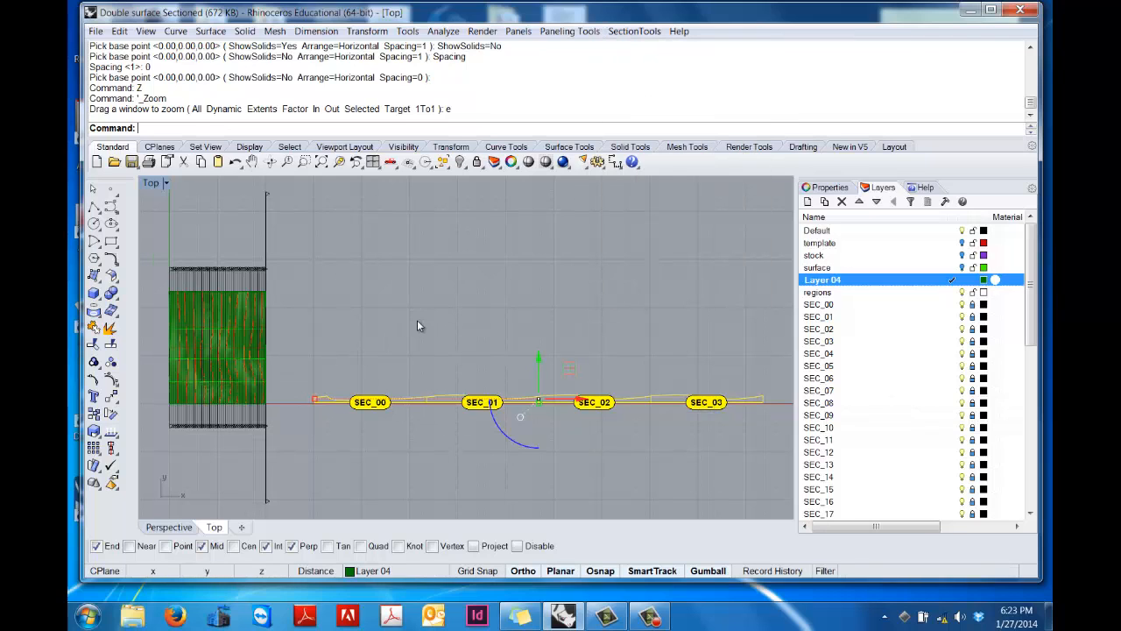
{"action": "left_click", "coordinate": [416, 319]}
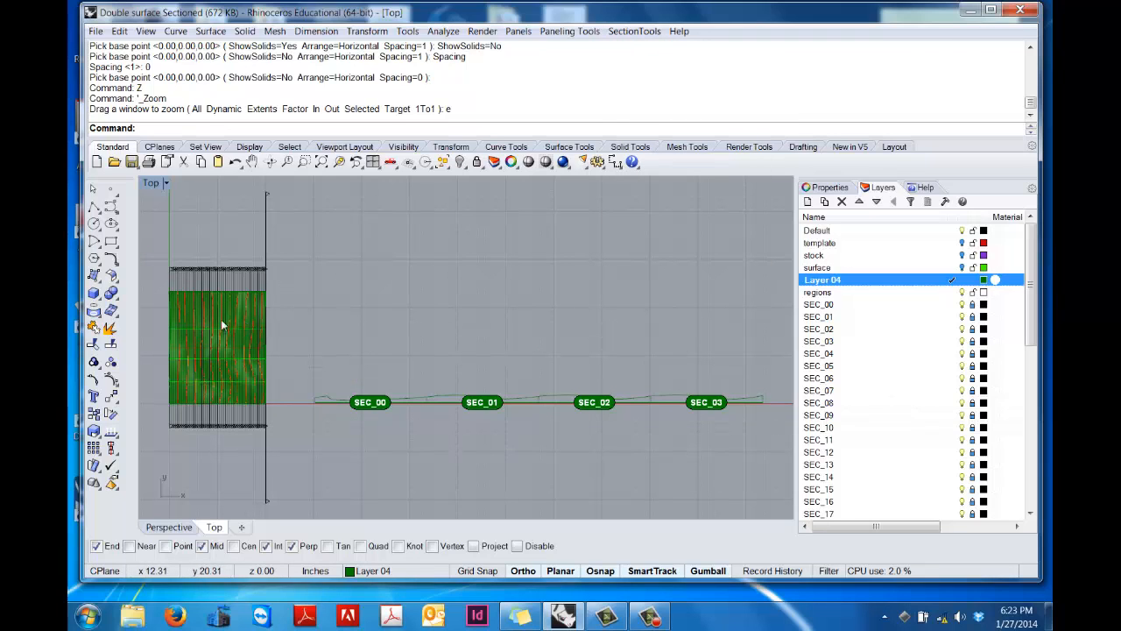
Step: Nest the 2D layouts of SEC_04, SEC_05, SEC_06 and SEC_07 horizontally from the same base point as the SEC_00 row
{"action": "left_click", "coordinate": [639, 31]}
{"action": "left_click", "coordinate": [642, 97]}
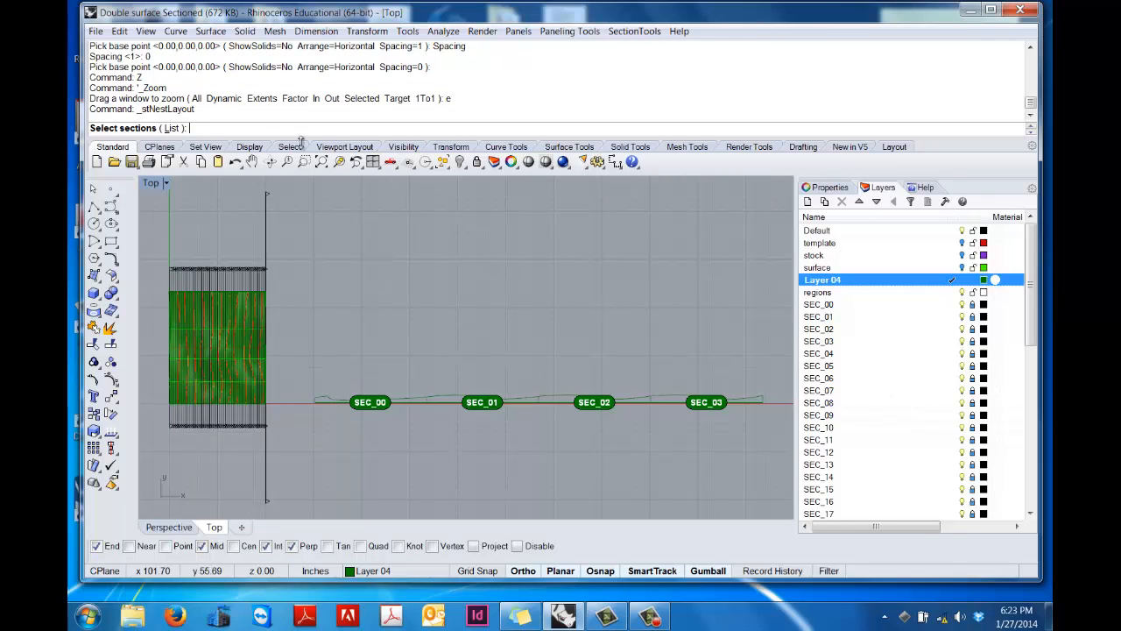
{"action": "left_click", "coordinate": [171, 128]}
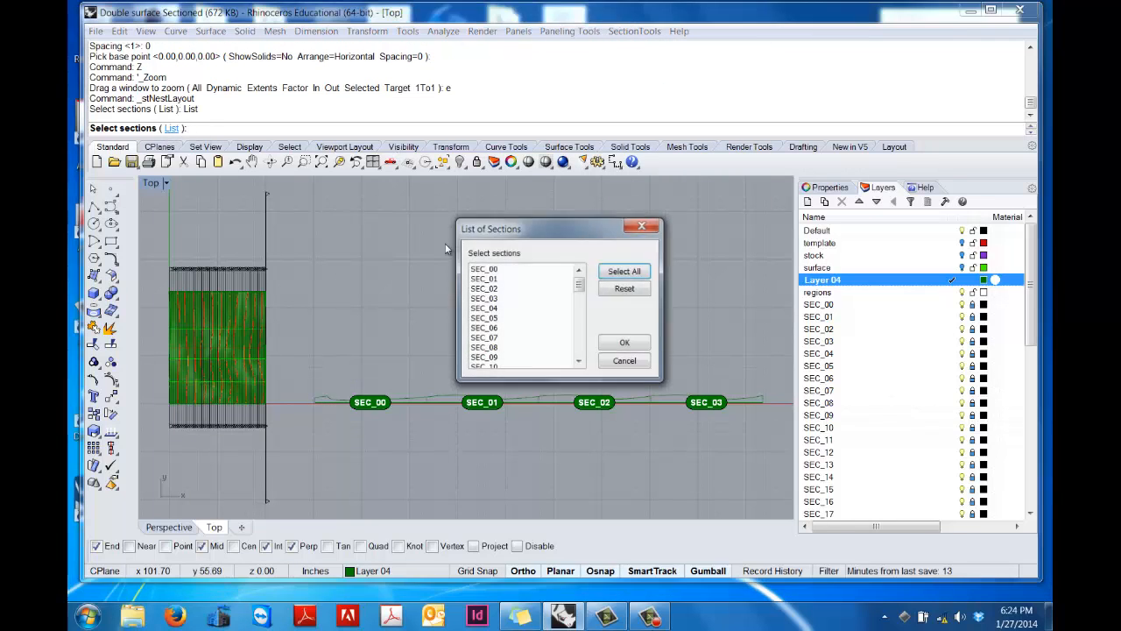
{"action": "left_click", "coordinate": [496, 309]}
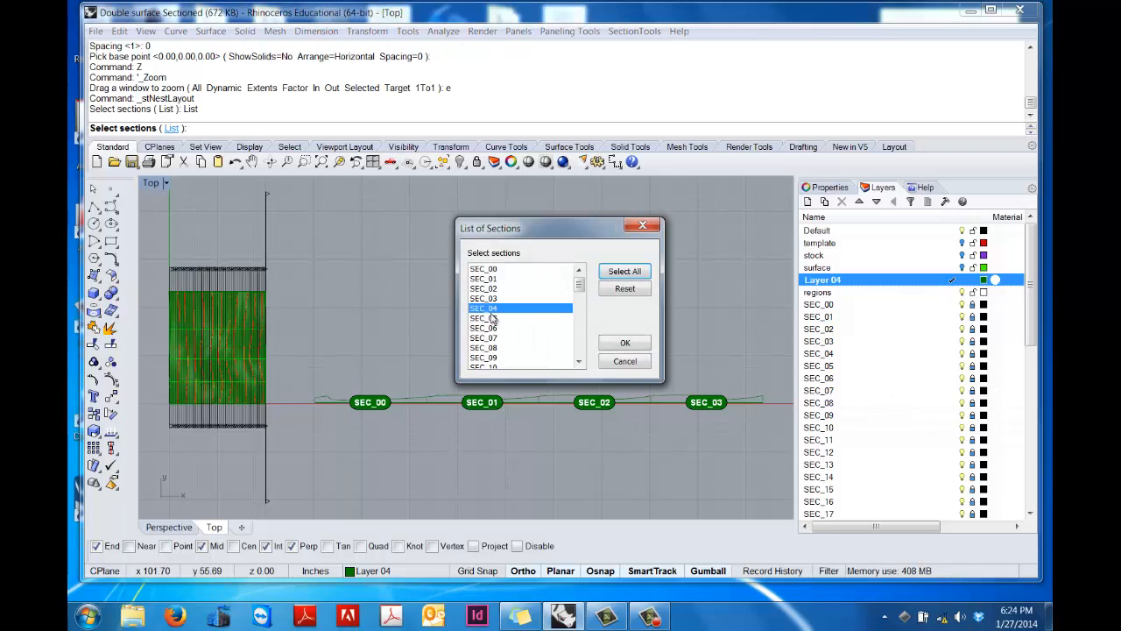
{"action": "left_click", "coordinate": [491, 319], "text": "ctrl"}
{"action": "left_click", "coordinate": [492, 320], "text": "ctrl"}
{"action": "left_click", "coordinate": [492, 329], "text": "ctrl"}
{"action": "left_click", "coordinate": [493, 320], "text": "ctrl"}
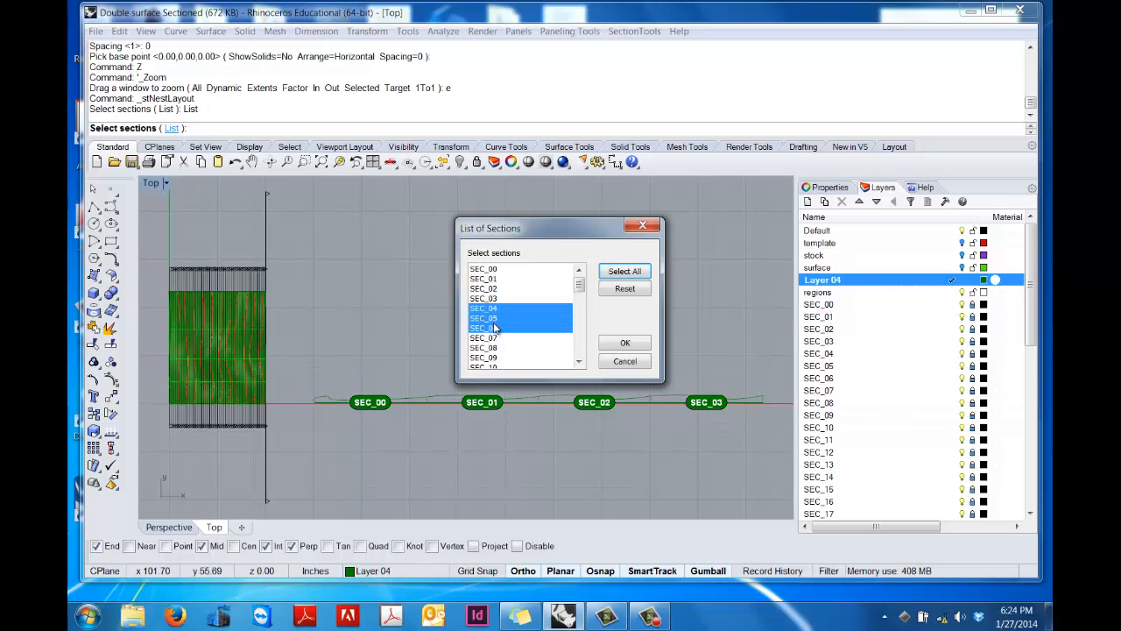
{"action": "left_click", "coordinate": [624, 343]}
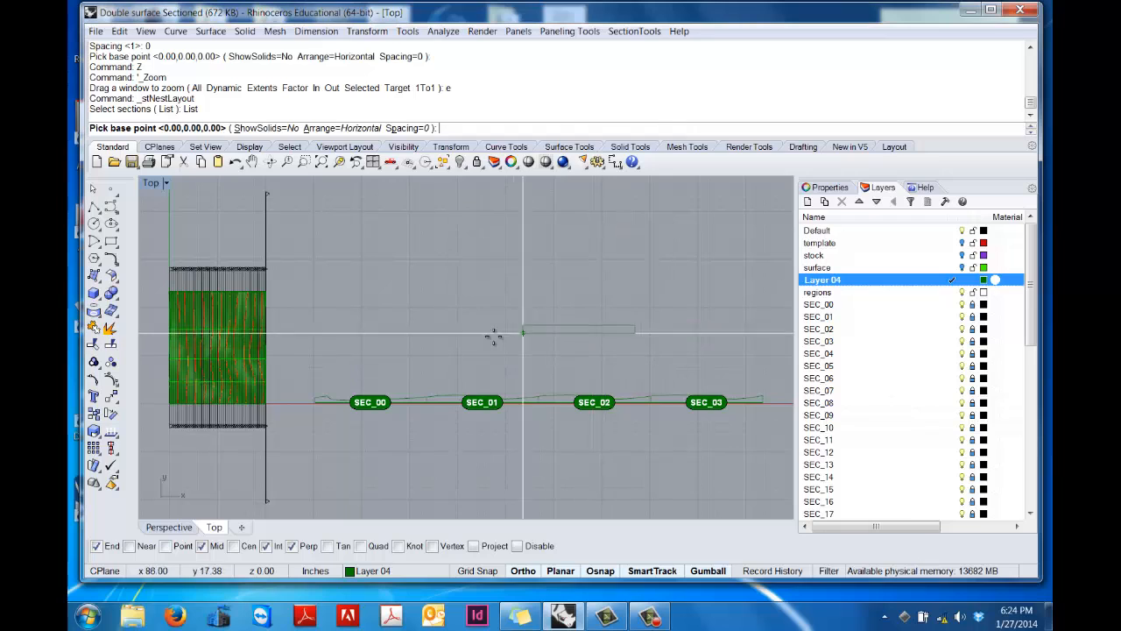
{"action": "left_click", "coordinate": [315, 403]}
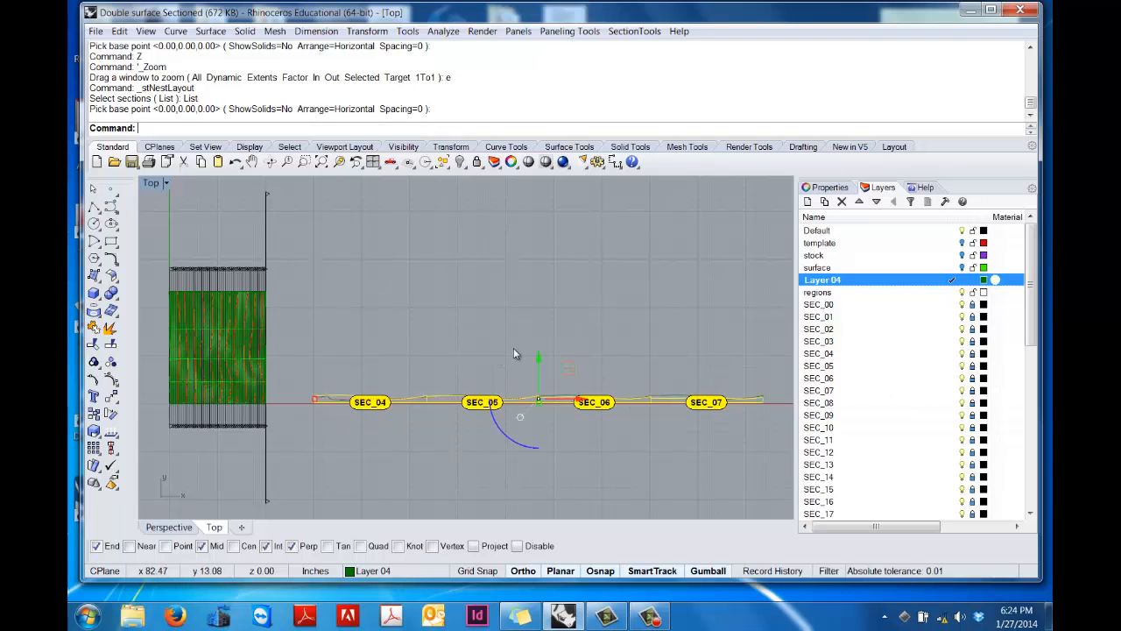
Step: Move the SEC_04 to SEC_07 layout row 2" straight up in the Top viewport, above the SEC_00 row
{"action": "type", "text": "M"}
{"action": "key", "text": "Return"}
{"action": "left_click", "coordinate": [437, 357]}
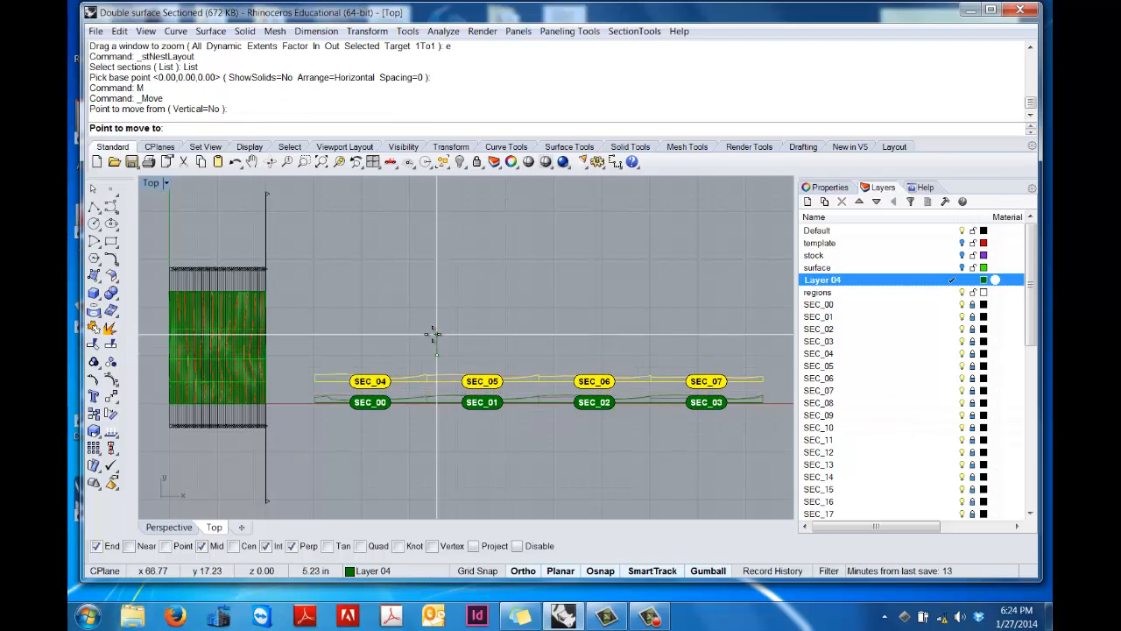
{"action": "type", "text": "2'"}
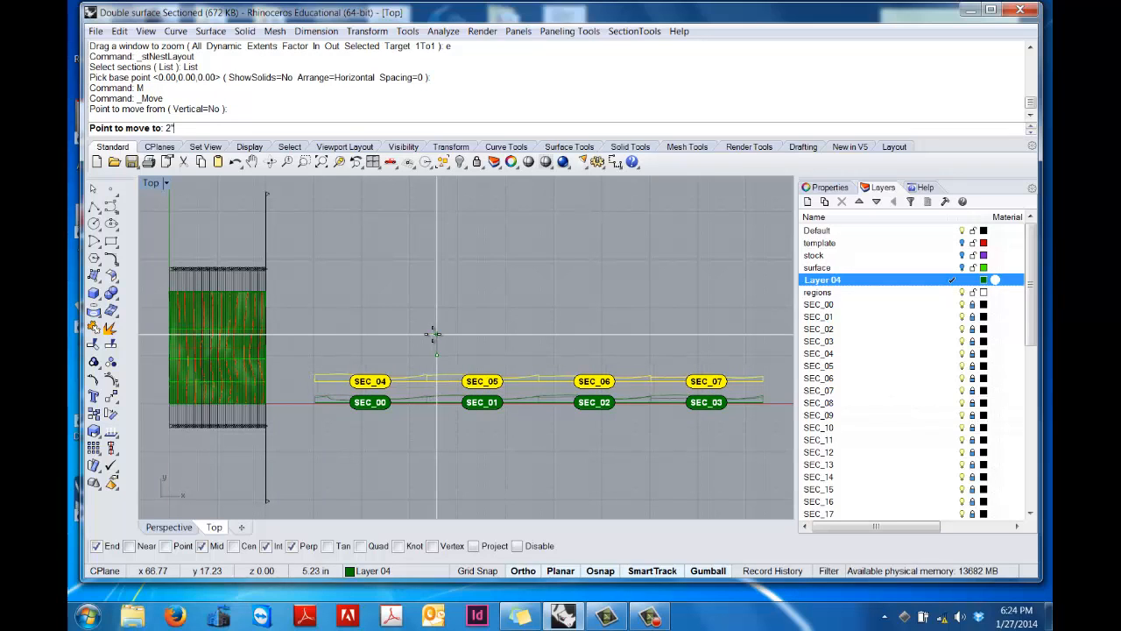
{"action": "key", "text": "Return"}
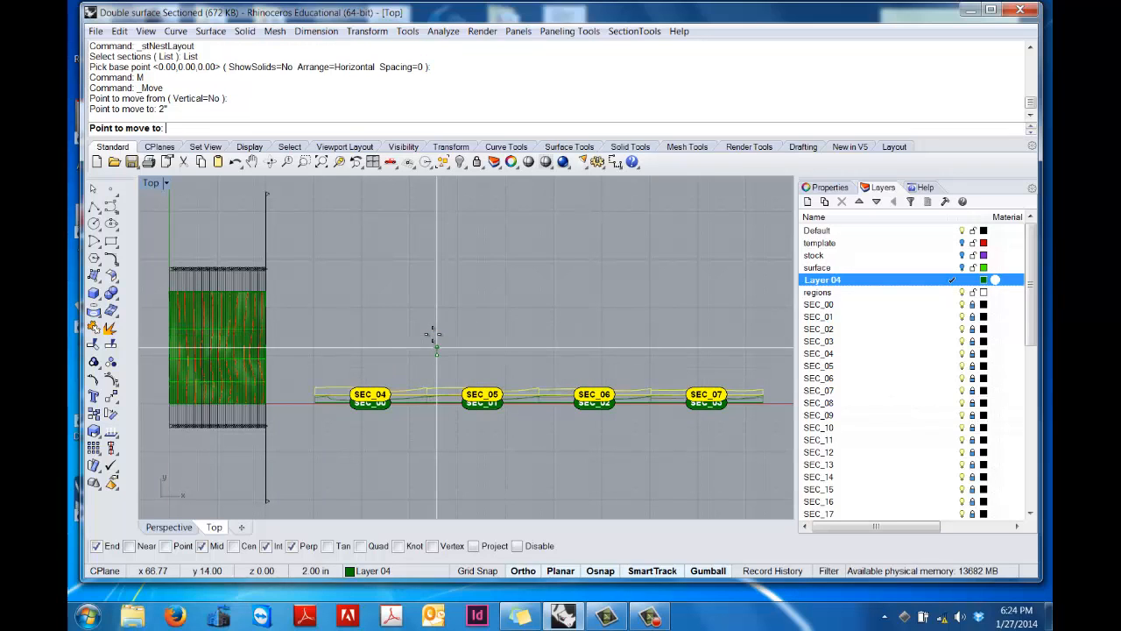
{"action": "left_click", "coordinate": [458, 346]}
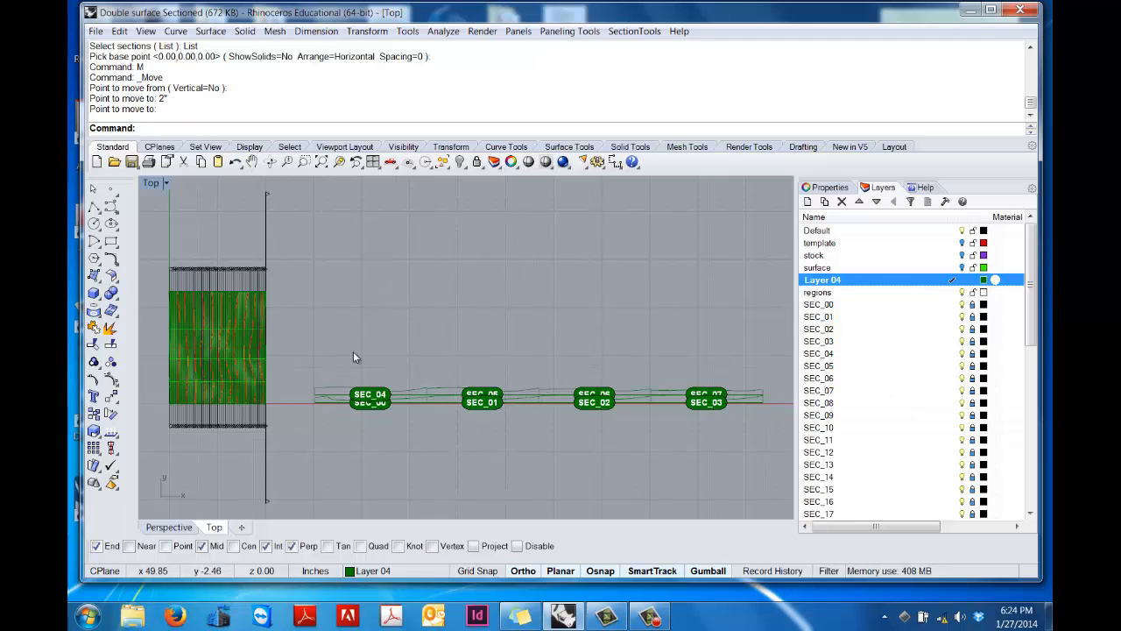
Step: Nest the 2D layouts of SEC_08, SEC_09, SEC_10 and SEC_11 horizontally from the start point of the SEC_00 row
{"action": "left_click", "coordinate": [613, 30]}
{"action": "left_click", "coordinate": [648, 97]}
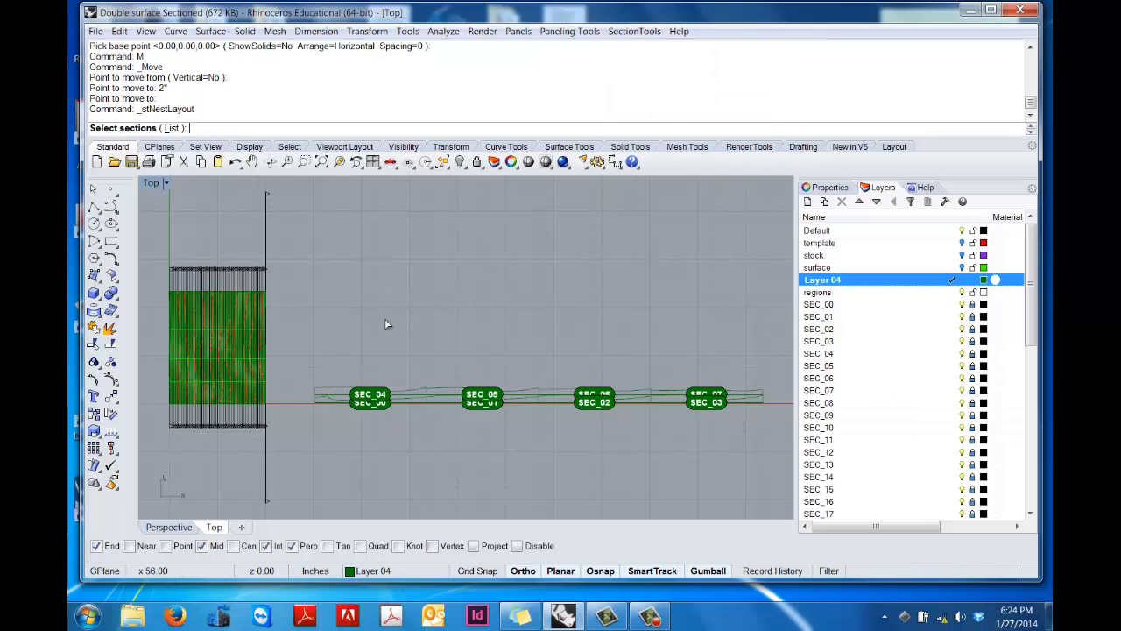
{"action": "left_click", "coordinate": [173, 128]}
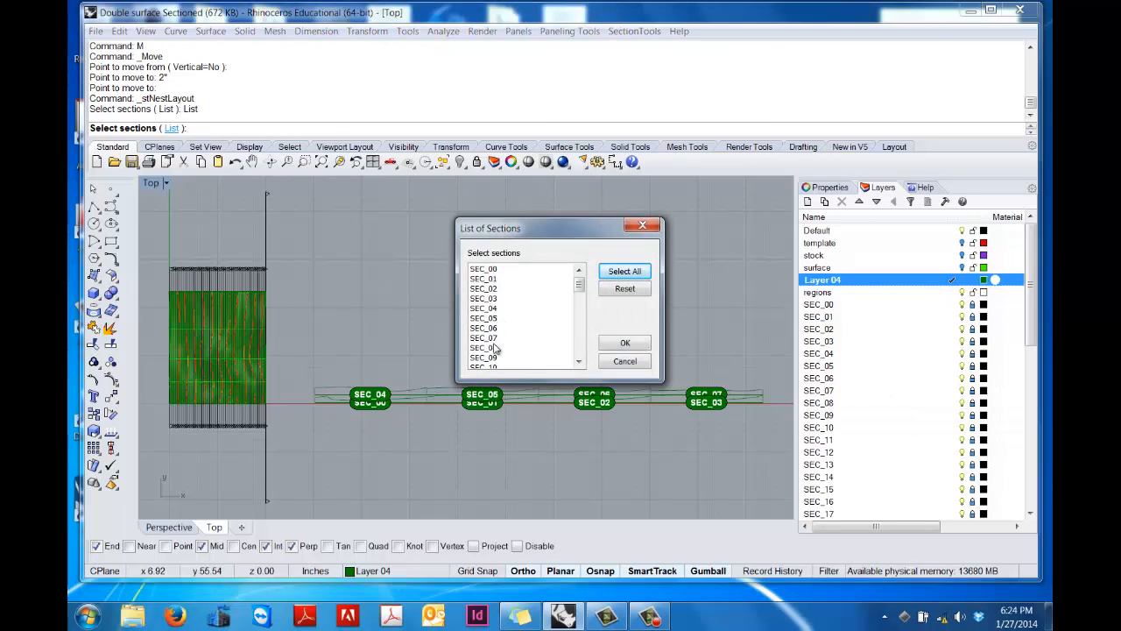
{"action": "left_click_drag", "start_coordinate": [495, 350], "coordinate": [492, 362]}
{"action": "left_click", "coordinate": [578, 361]}
{"action": "left_click", "coordinate": [579, 361]}
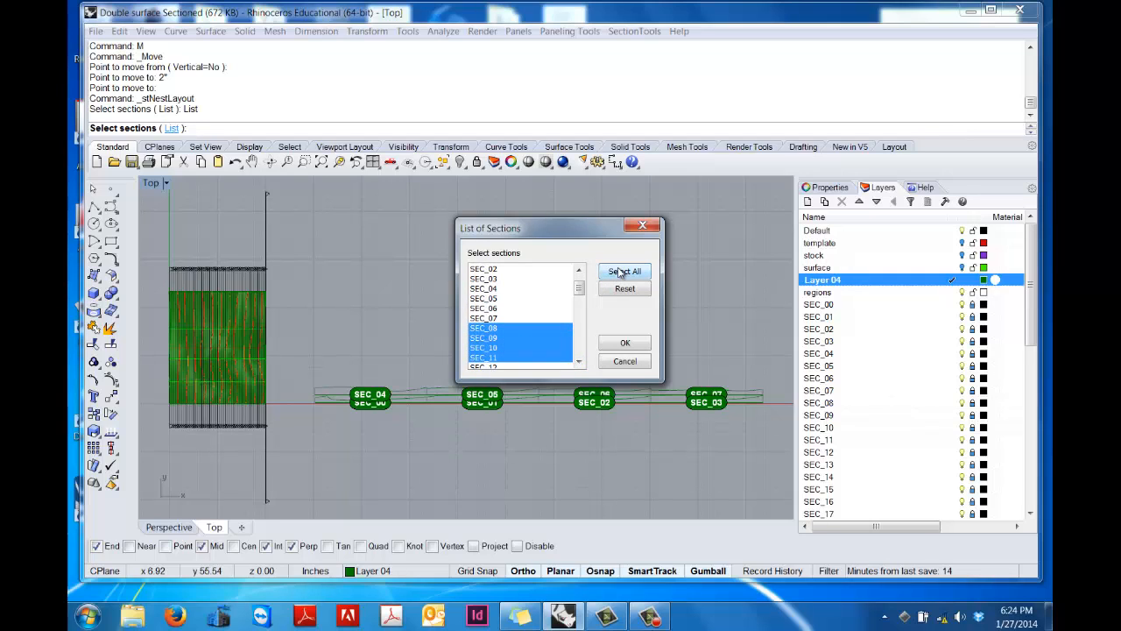
{"action": "left_click", "coordinate": [624, 343]}
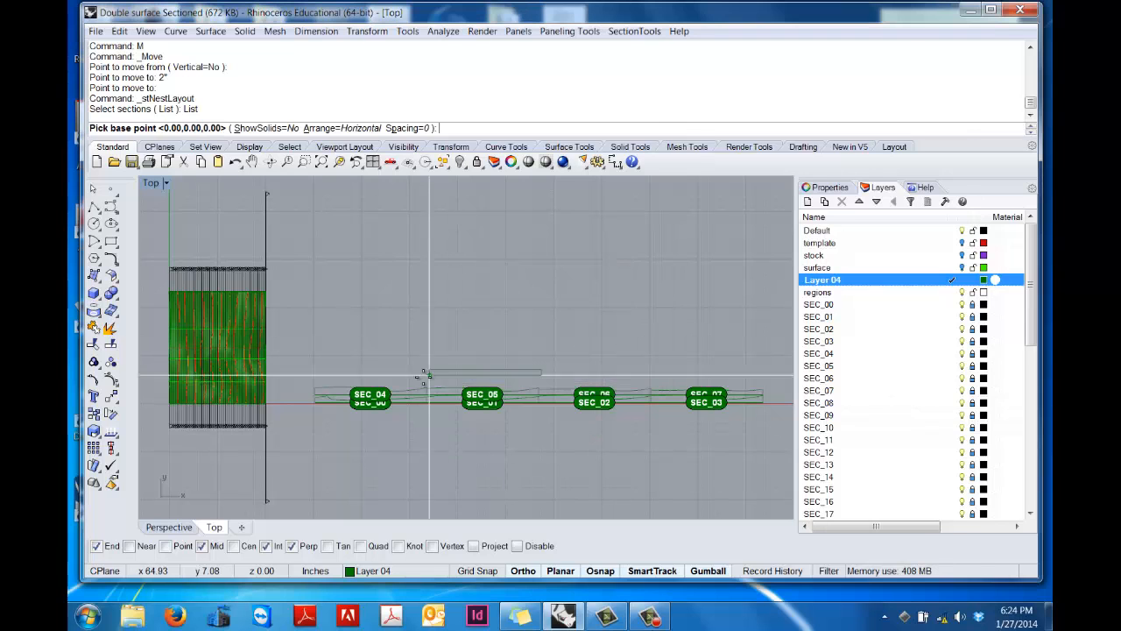
{"action": "left_click", "coordinate": [314, 404]}
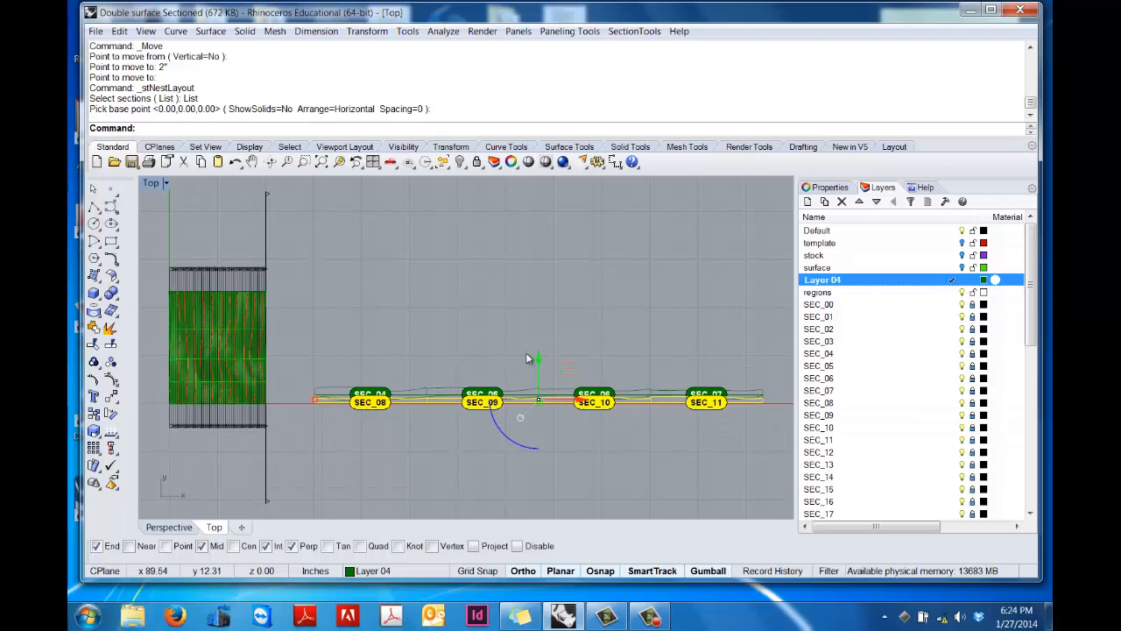
Step: Move the SEC_08 to SEC_11 layout row 4" straight up, above the SEC_04 row, and clear the selection
{"action": "type", "text": "M"}
{"action": "key", "text": "Return"}
{"action": "left_click", "coordinate": [456, 347]}
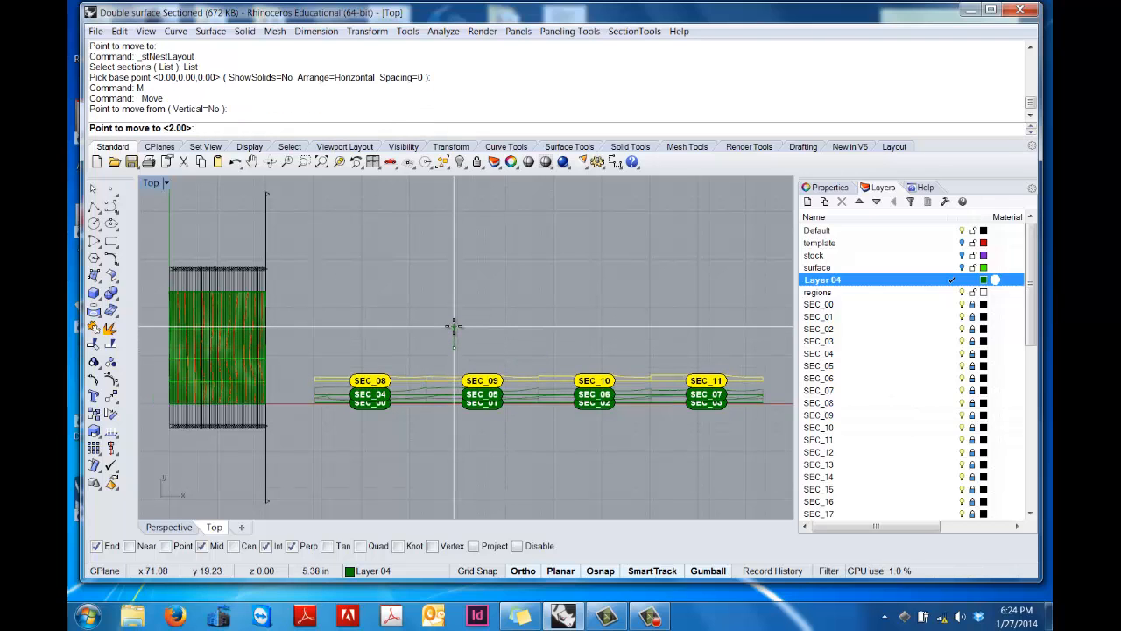
{"action": "type", "text": "4\""}
{"action": "key", "text": "Return"}
{"action": "left_click", "coordinate": [453, 326]}
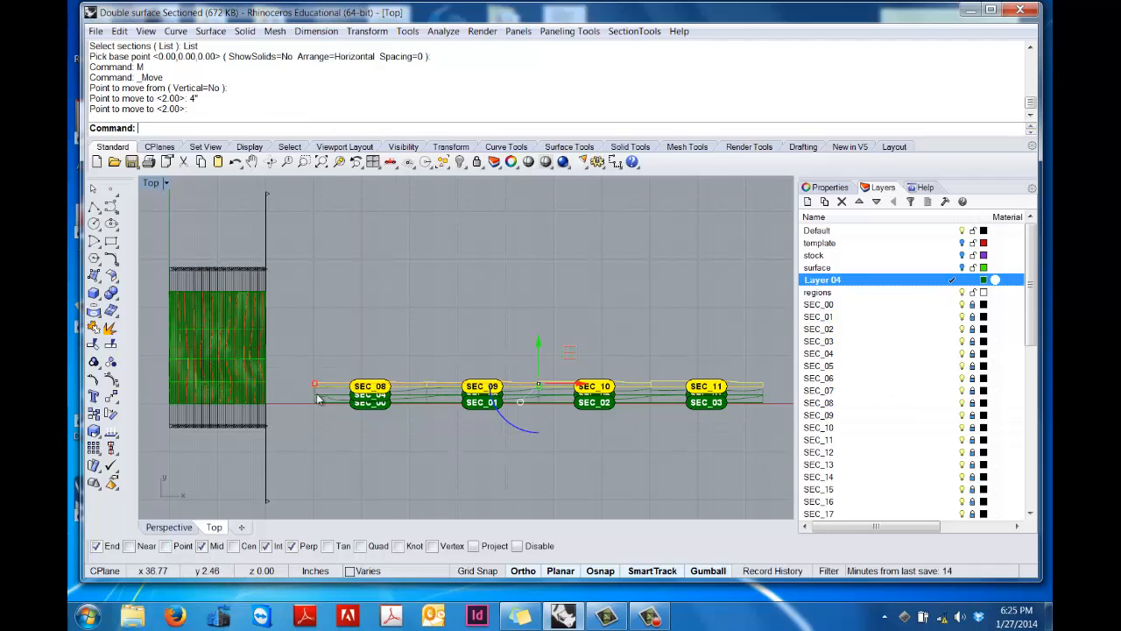
{"action": "key", "text": "Escape"}
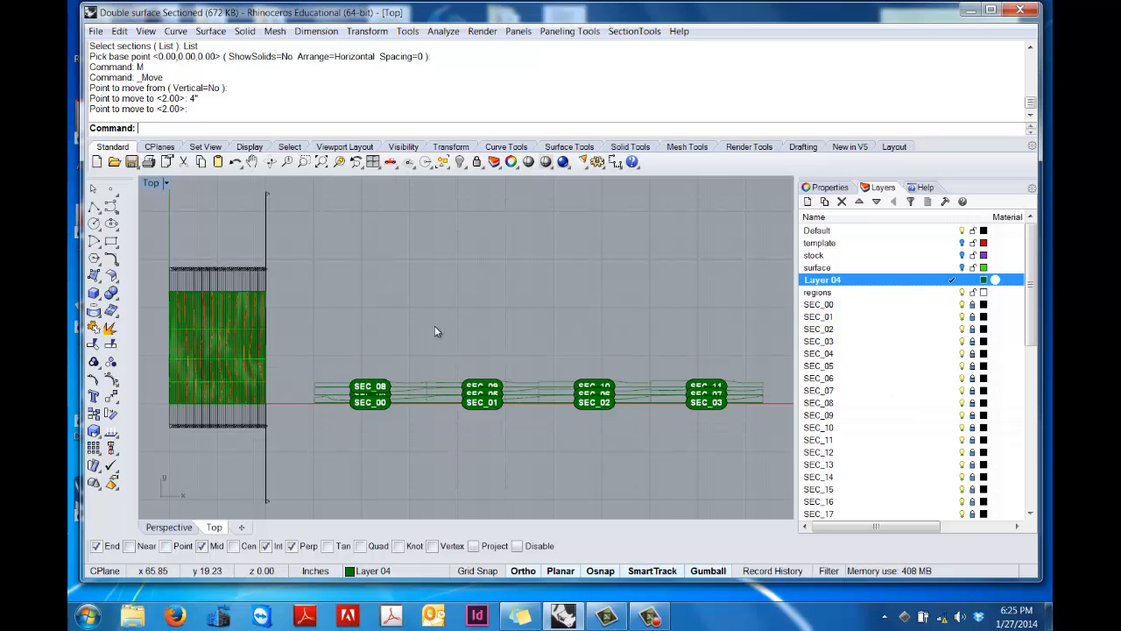
Step: Nest the 2D layouts of SEC_12 to SEC_15 from the same base point and move that row 6" straight up
{"action": "left_click", "coordinate": [634, 32]}
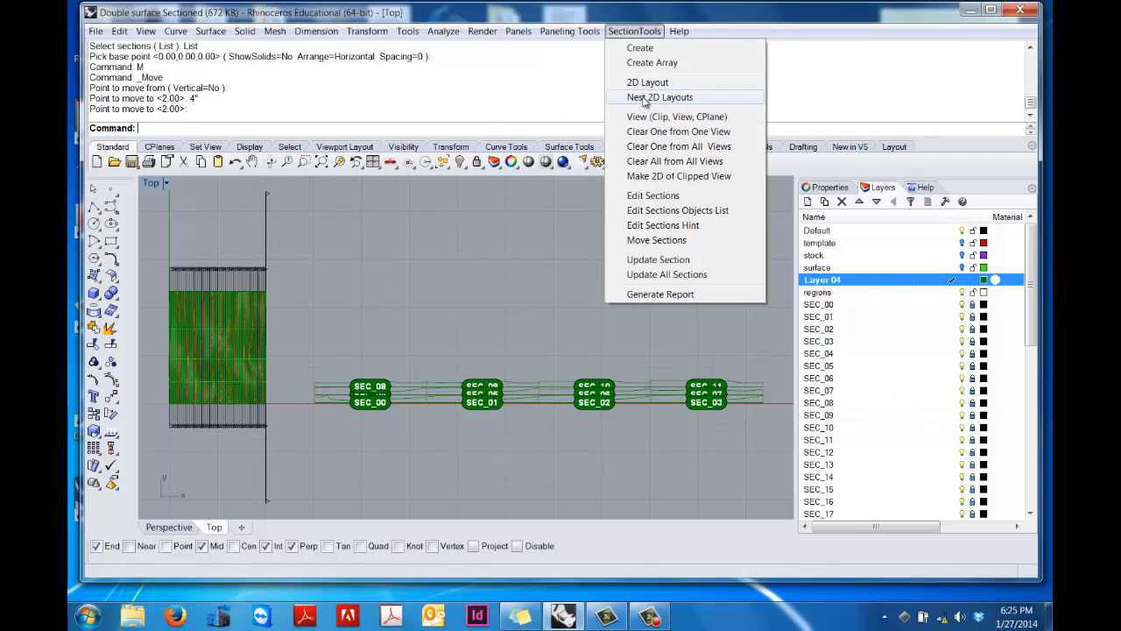
{"action": "left_click", "coordinate": [663, 97]}
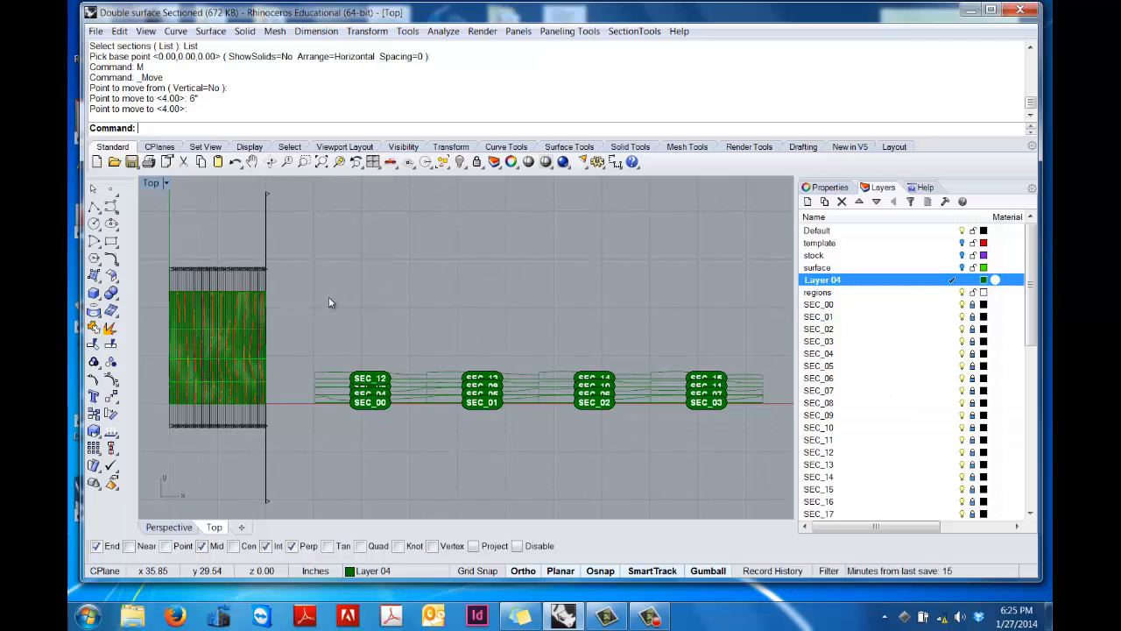
Step: Scale all nested section layouts, SEC_00 to SEC_15, by a factor of .25 from the lower-left corner of the SEC_00 layout
{"action": "left_click_drag", "start_coordinate": [305, 351], "coordinate": [774, 431]}
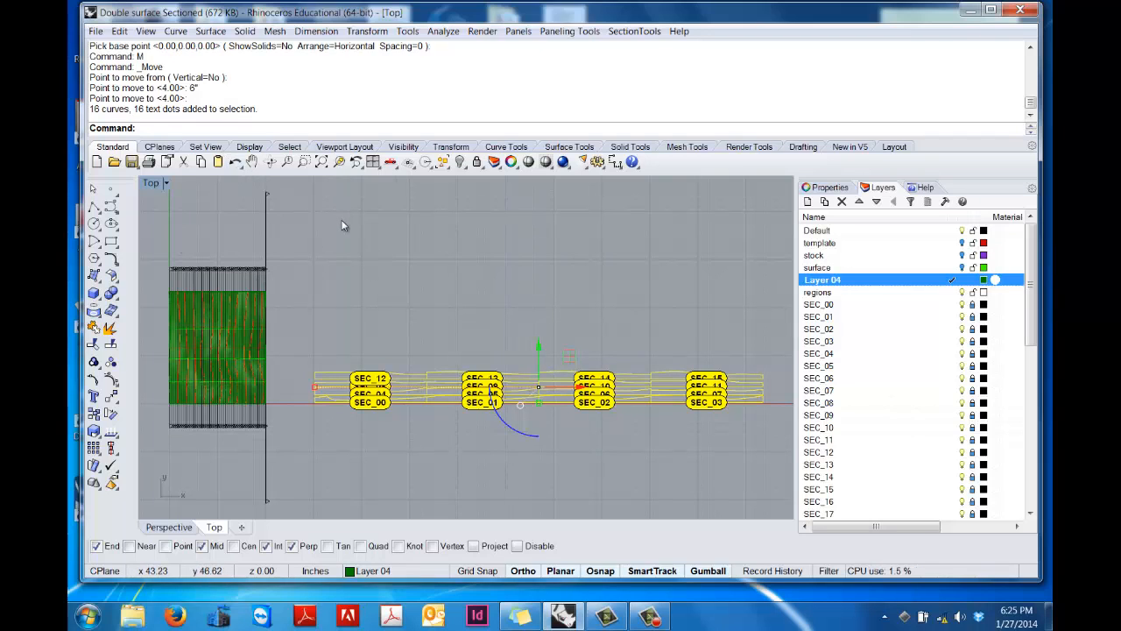
{"action": "type", "text": "cale"}
{"action": "key", "text": "Return"}
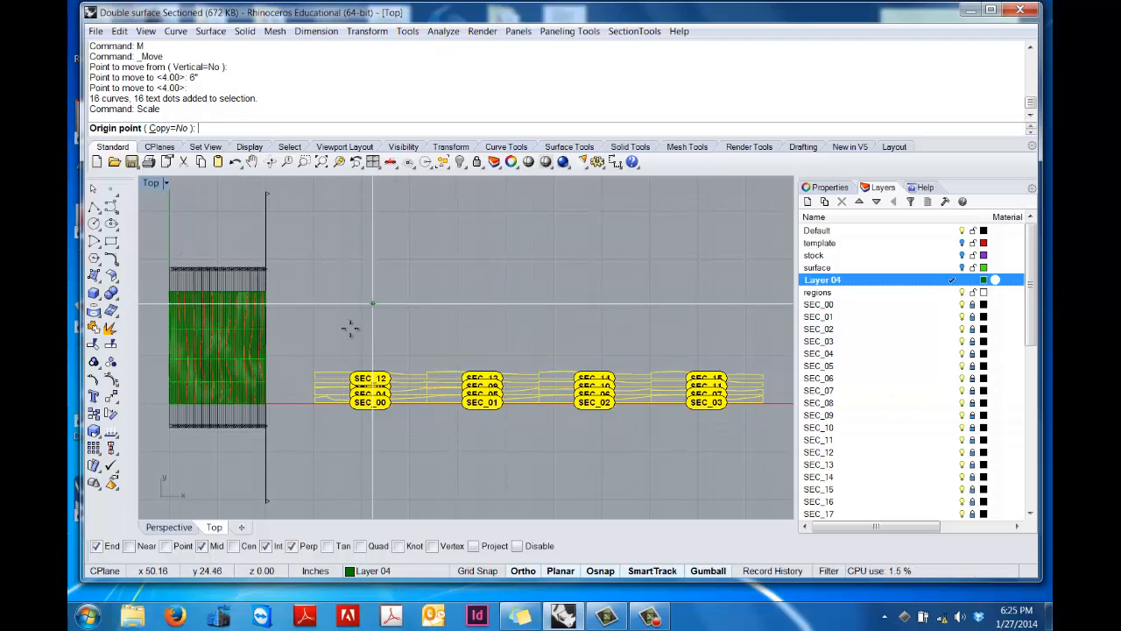
{"action": "left_click", "coordinate": [313, 403]}
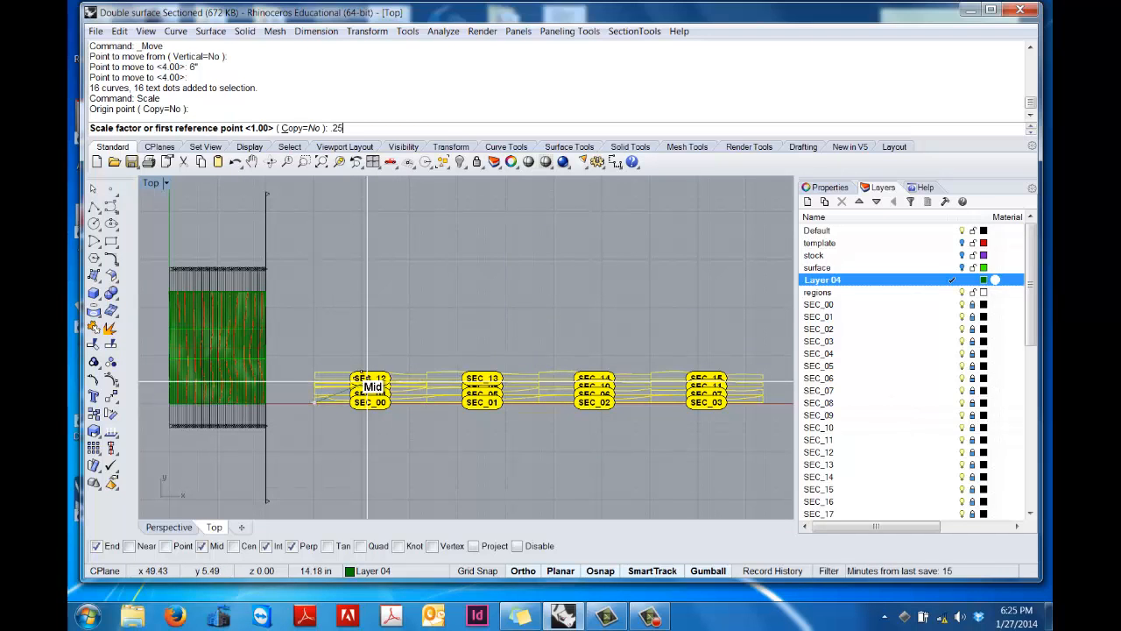
{"action": "type", "text": ".25"}
{"action": "key", "text": "Return"}
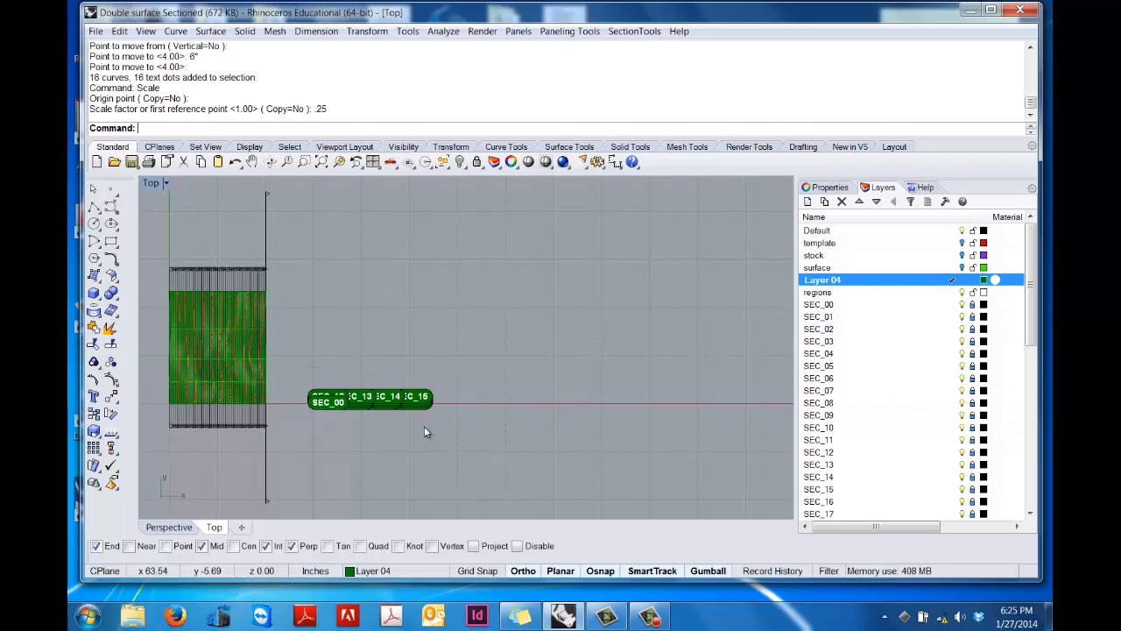
Step: Select all the scaled section layouts, SEC_00 to SEC_15, including their curves and text dots
{"action": "type", "text": "z"}
{"action": "key", "text": "Return"}
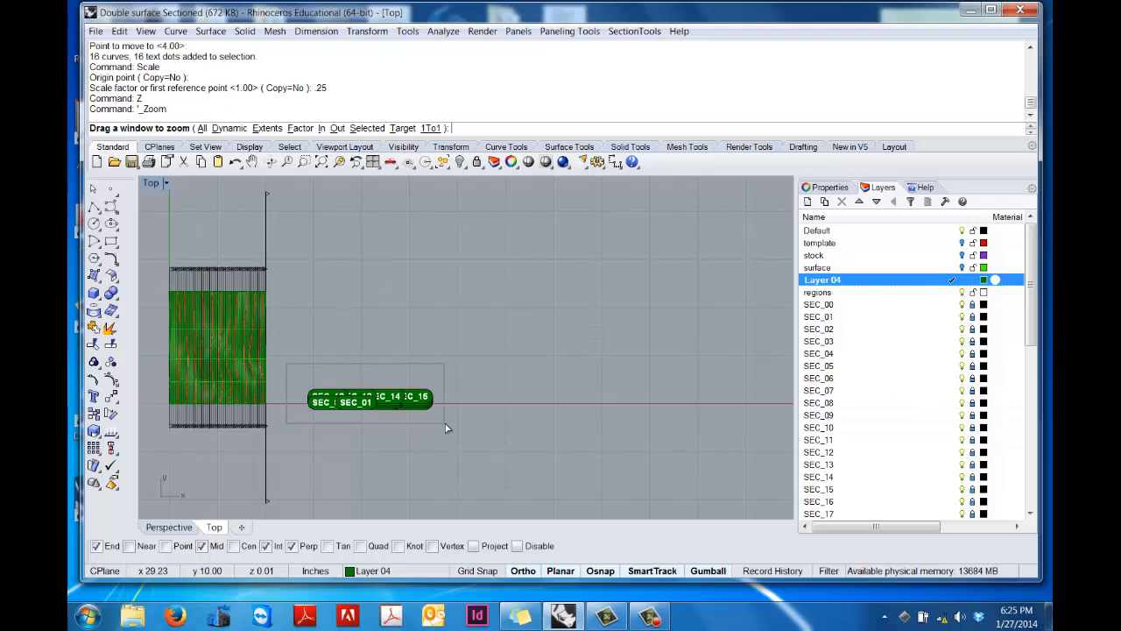
{"action": "left_click_drag", "start_coordinate": [286, 363], "coordinate": [456, 430]}
{"action": "type", "text": "z"}
{"action": "key", "text": "Return"}
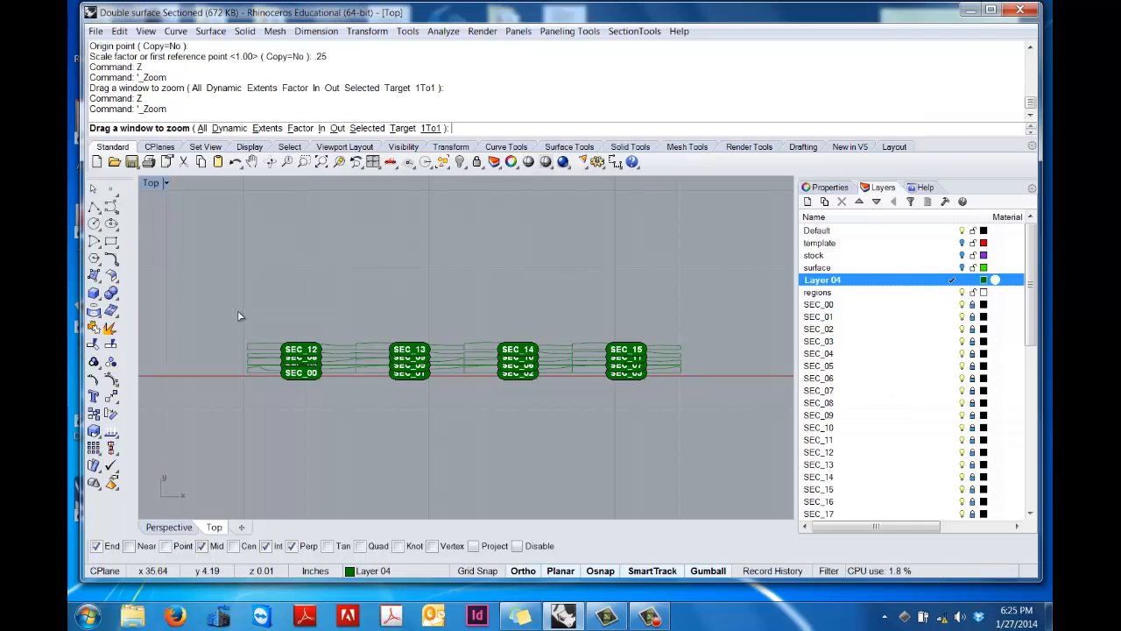
{"action": "left_click_drag", "start_coordinate": [238, 310], "coordinate": [716, 406]}
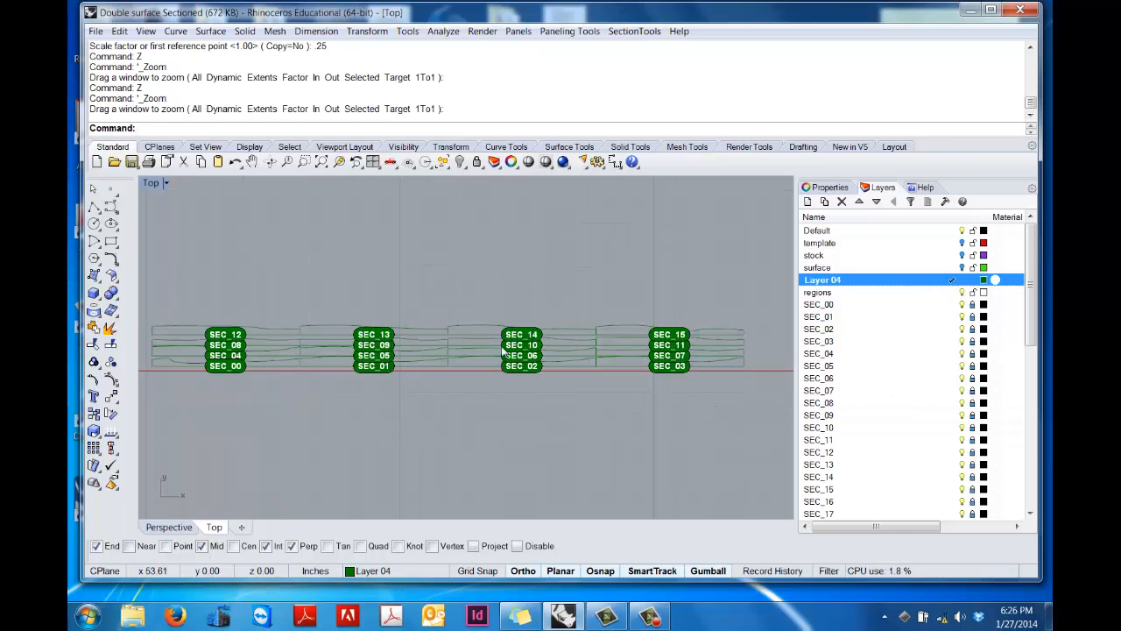
{"action": "left_click_drag", "start_coordinate": [152, 285], "coordinate": [781, 393]}
Step: Export the selected layouts as warmup_sectioncuts in AutoCAD Drawing Exchange (*.dxf) format to the 01 Warmup Project_Surfaces_files folder
{"action": "left_click", "coordinate": [95, 31]}
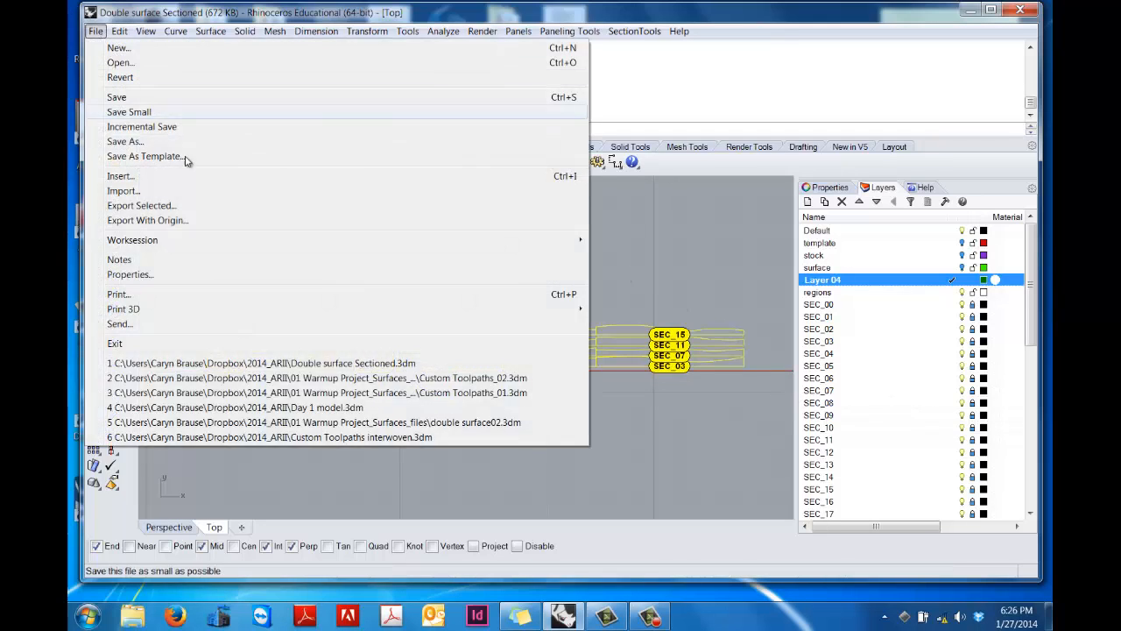
{"action": "left_click", "coordinate": [139, 206]}
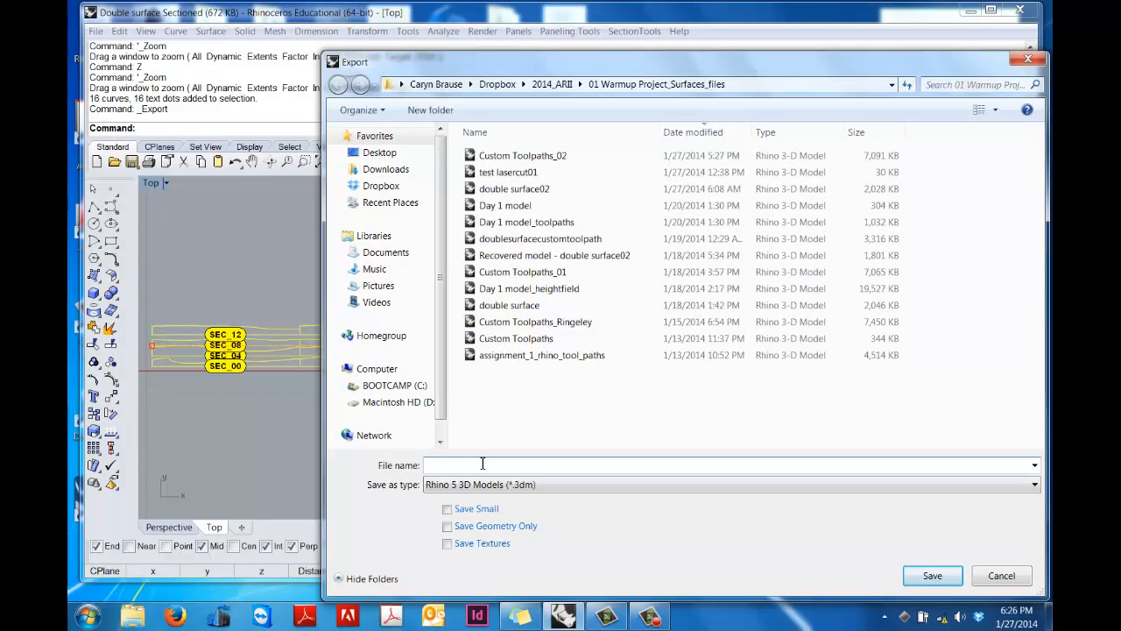
{"action": "type", "text": "warmup"}
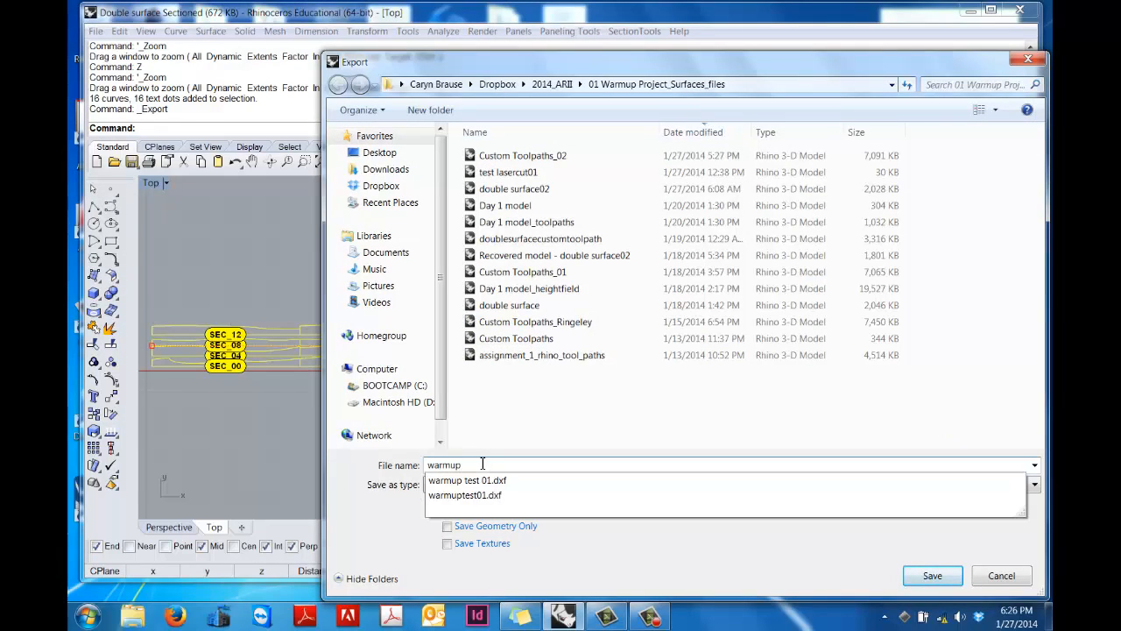
{"action": "type", "text": "_sectioncuts"}
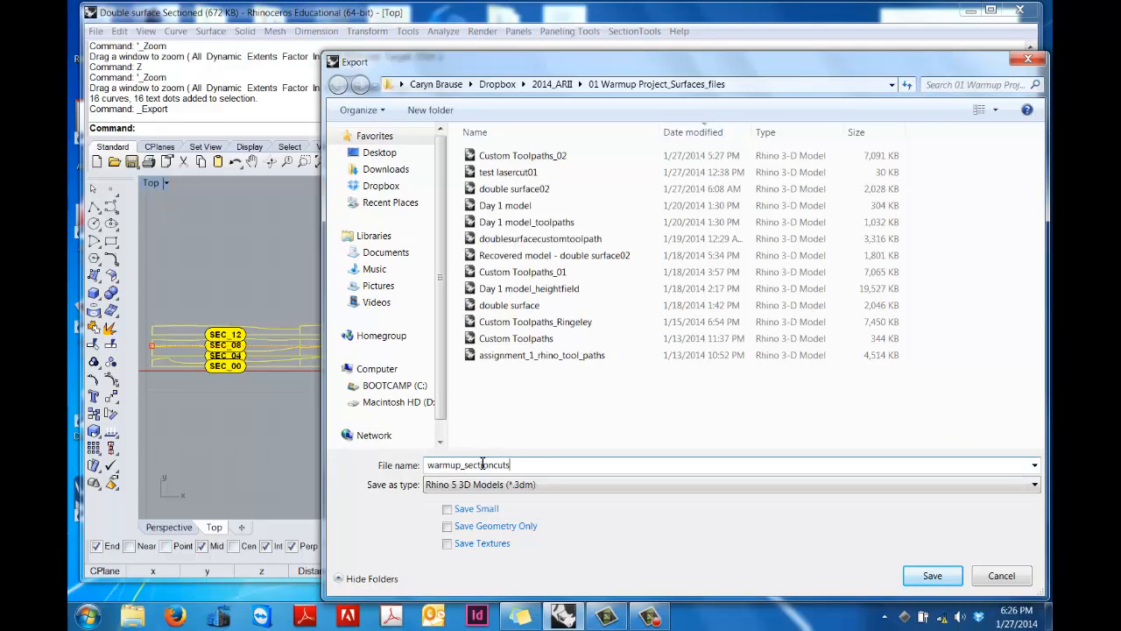
{"action": "left_click", "coordinate": [543, 487]}
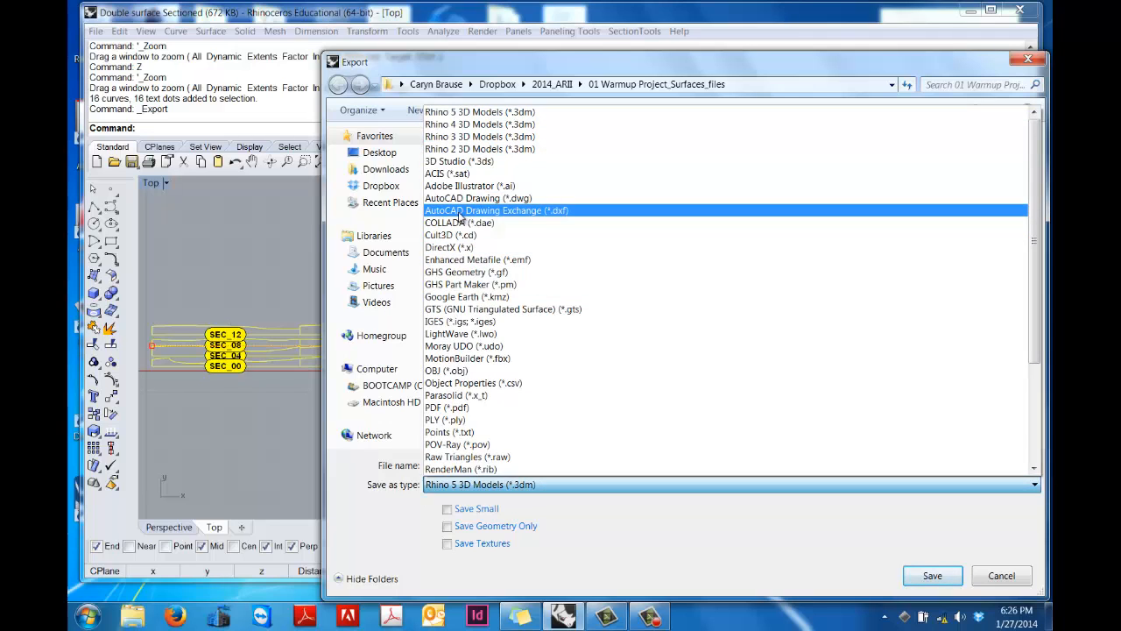
{"action": "left_click", "coordinate": [459, 212]}
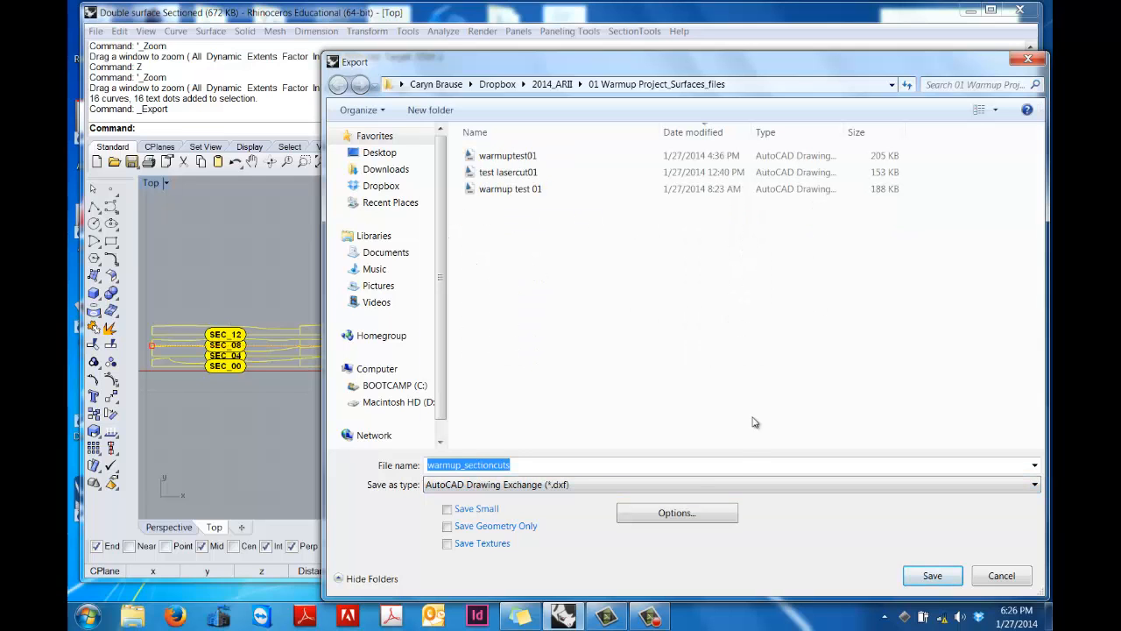
{"action": "left_click", "coordinate": [910, 575]}
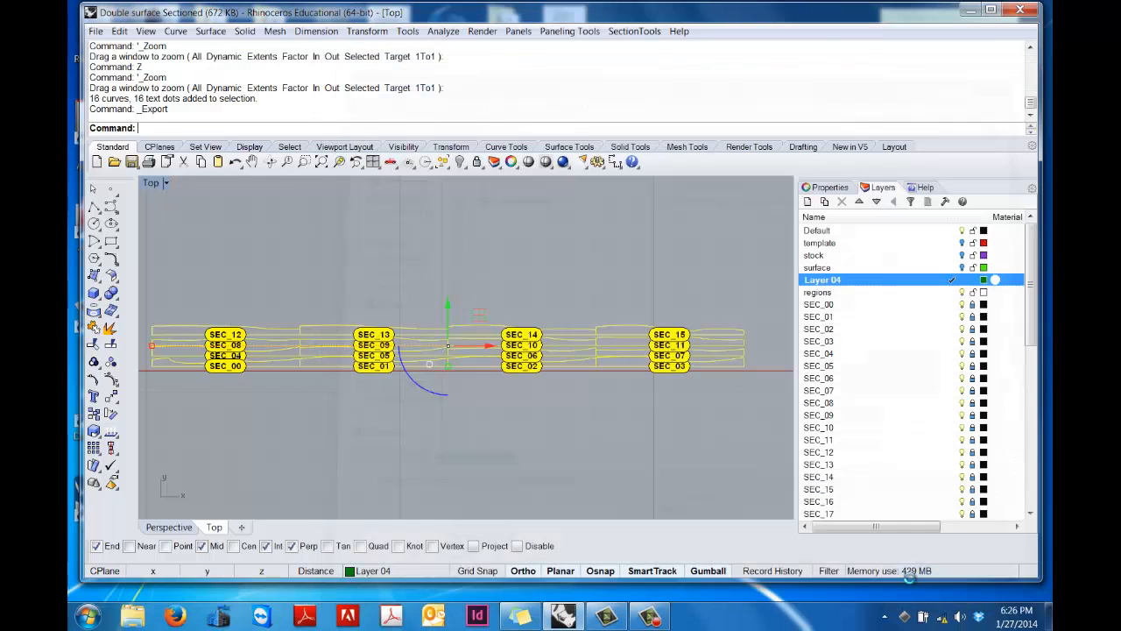